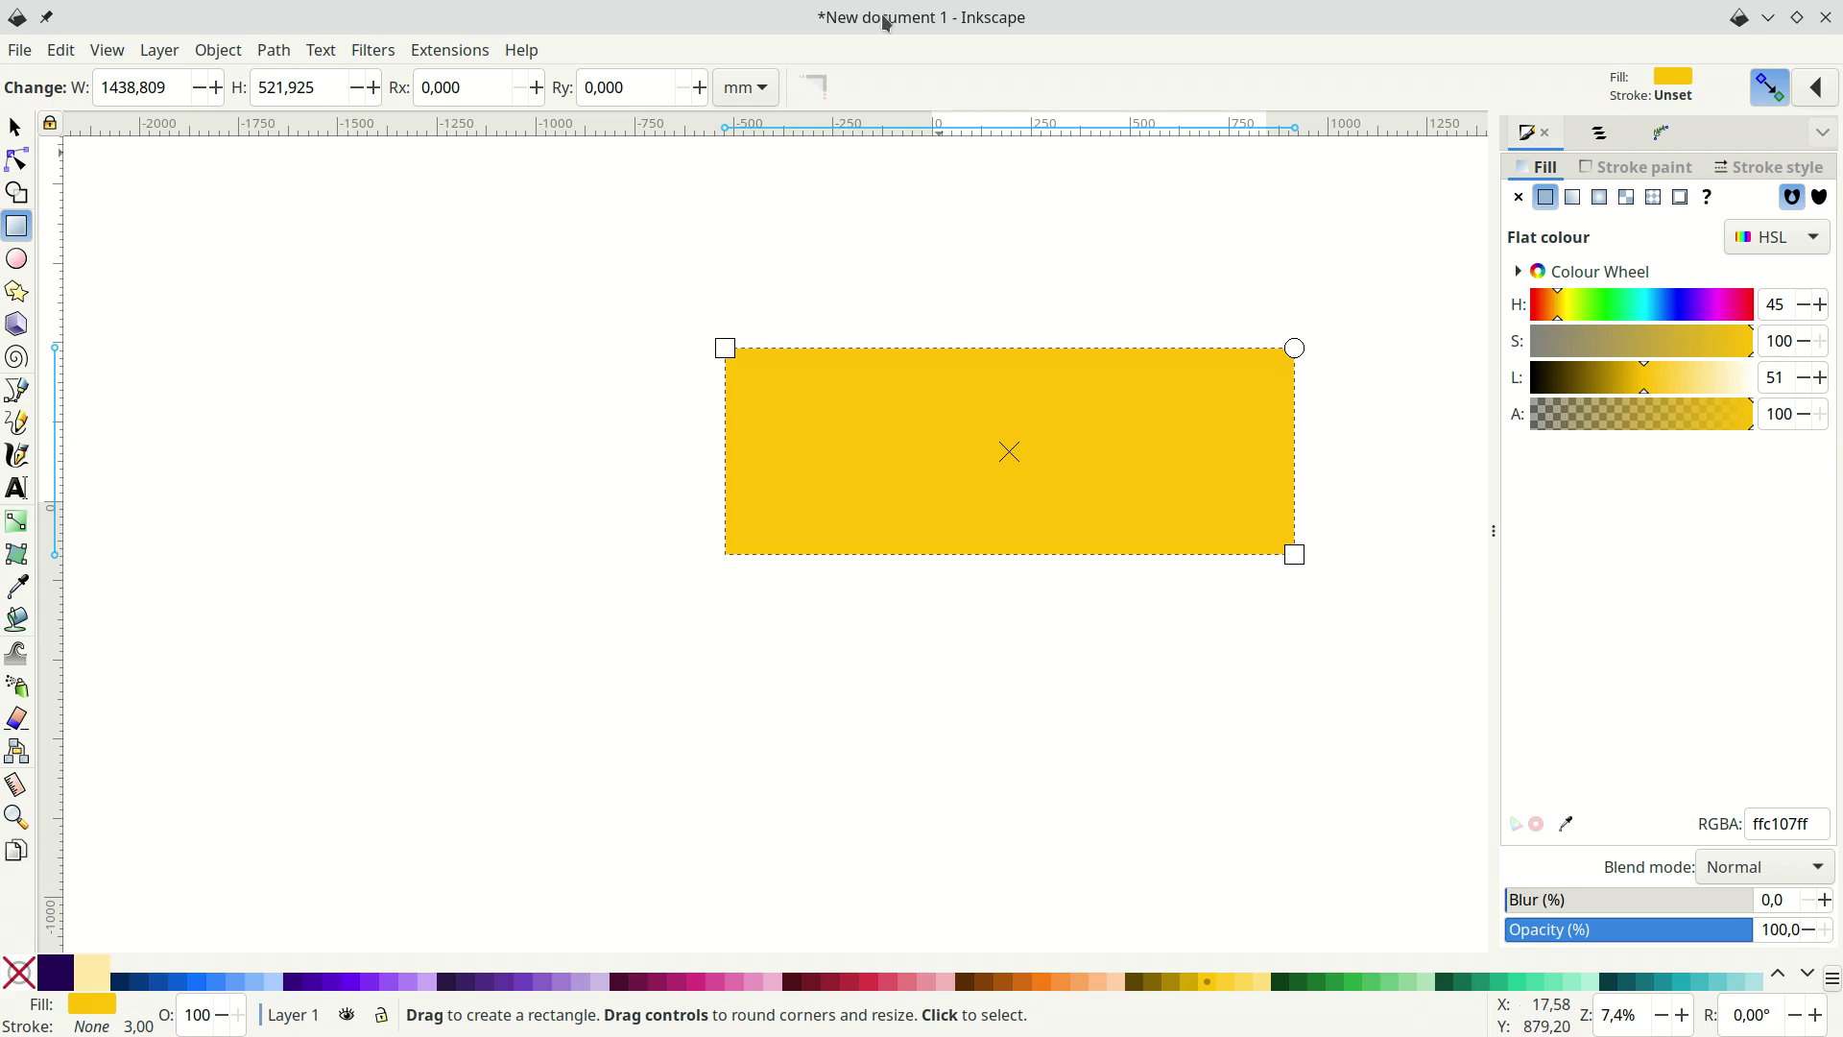
# - Switch the rectangle units to cm and set its width to 62/2, then 34 cm
pyautogui.click(764, 88)
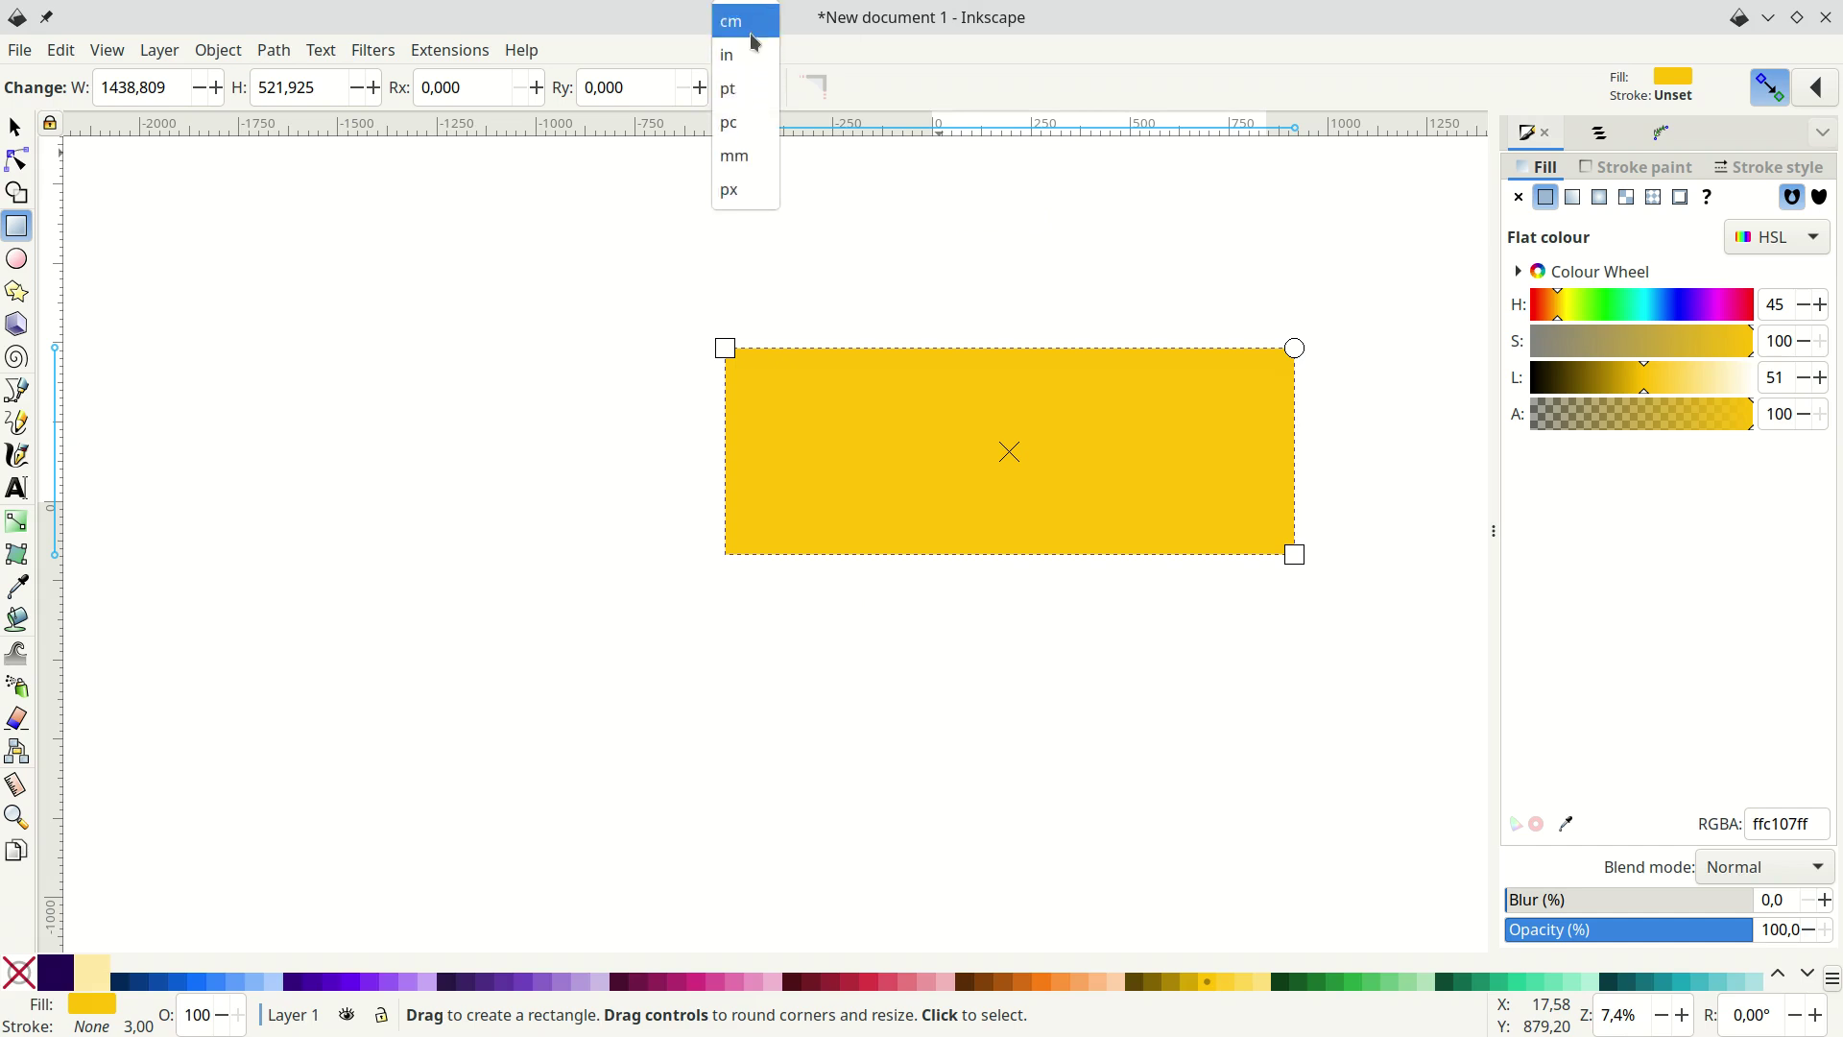
pyautogui.click(749, 17)
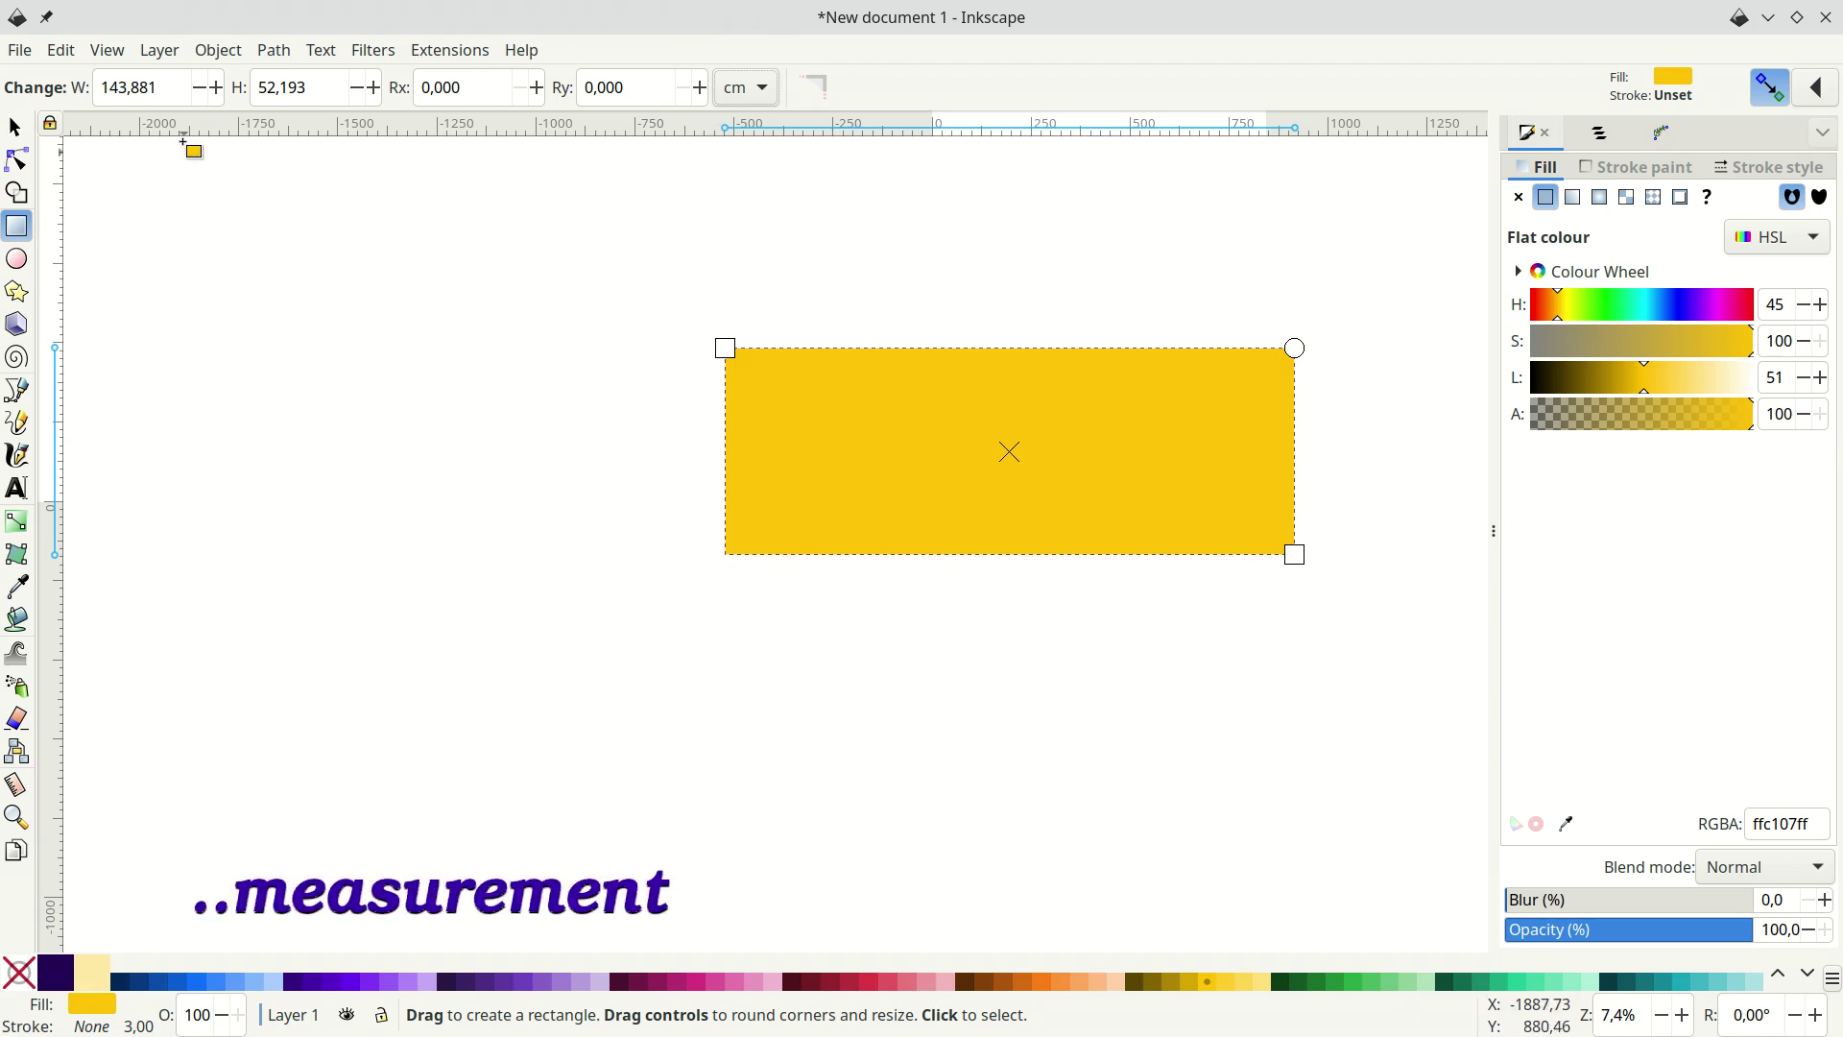
pyautogui.doubleClick(156, 94)
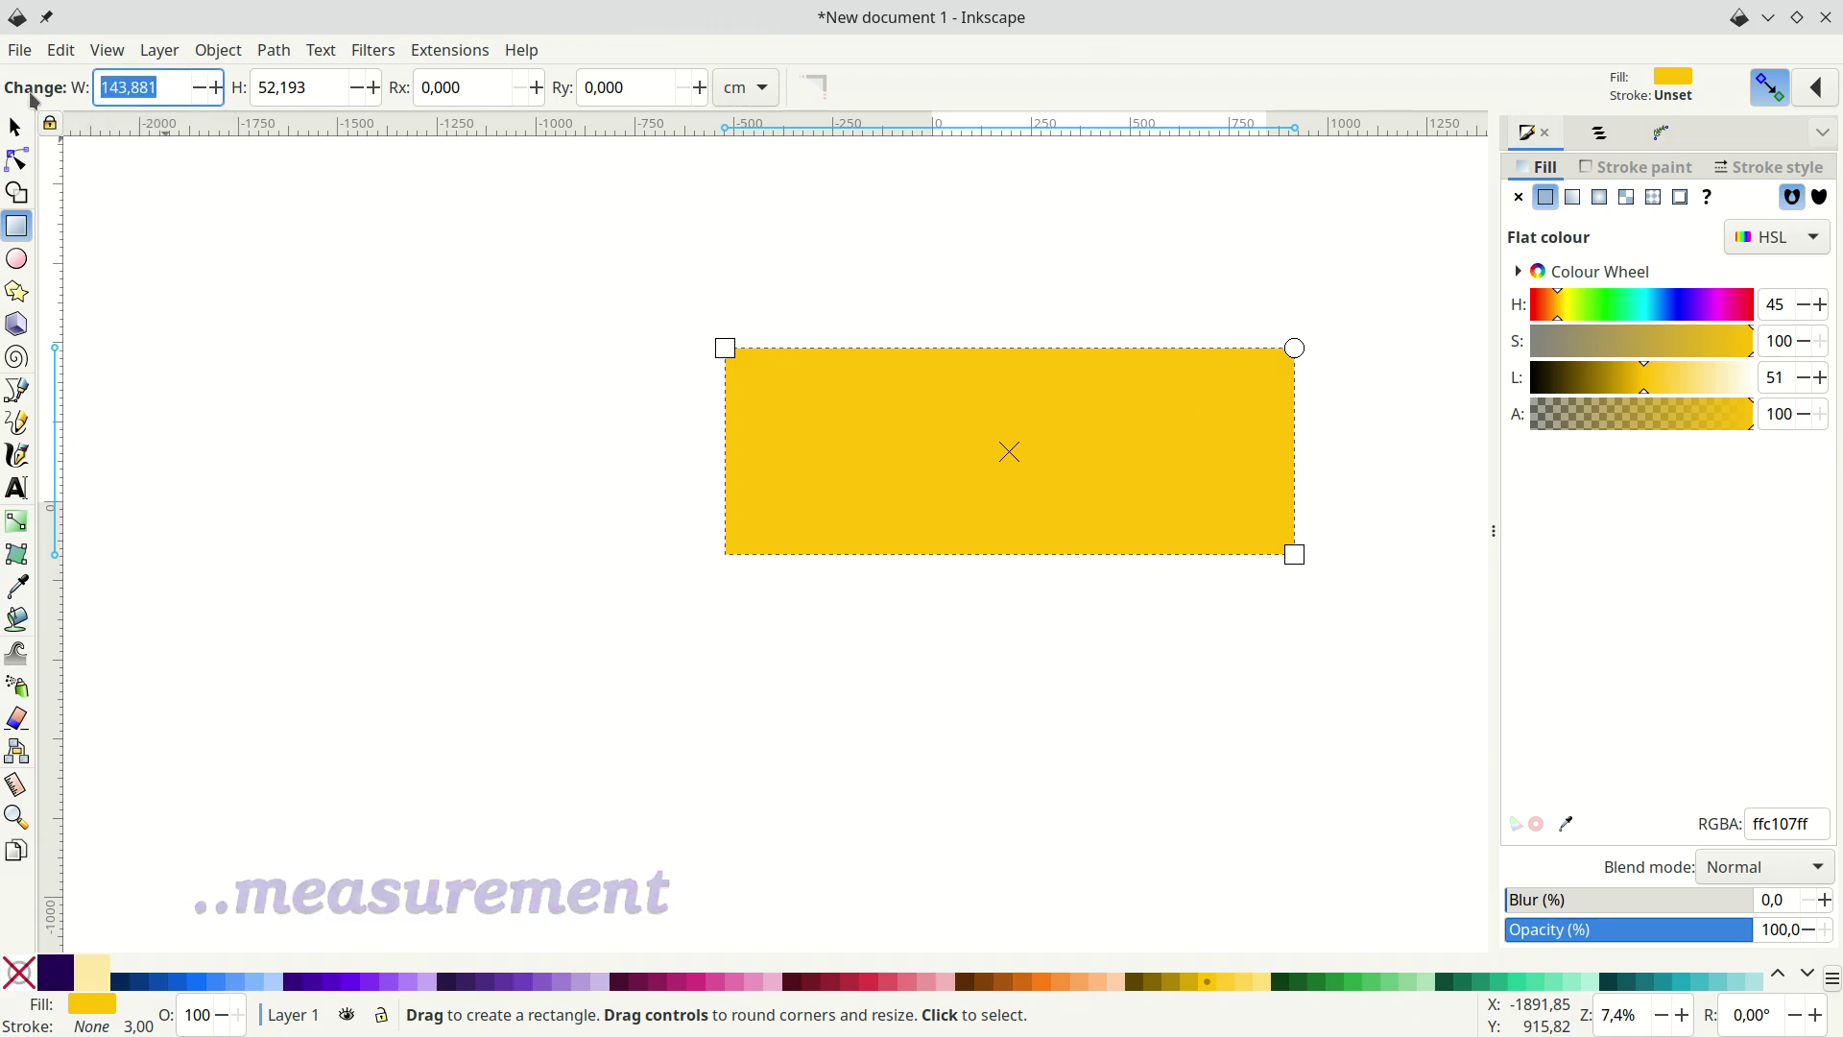
pyautogui.write('6')
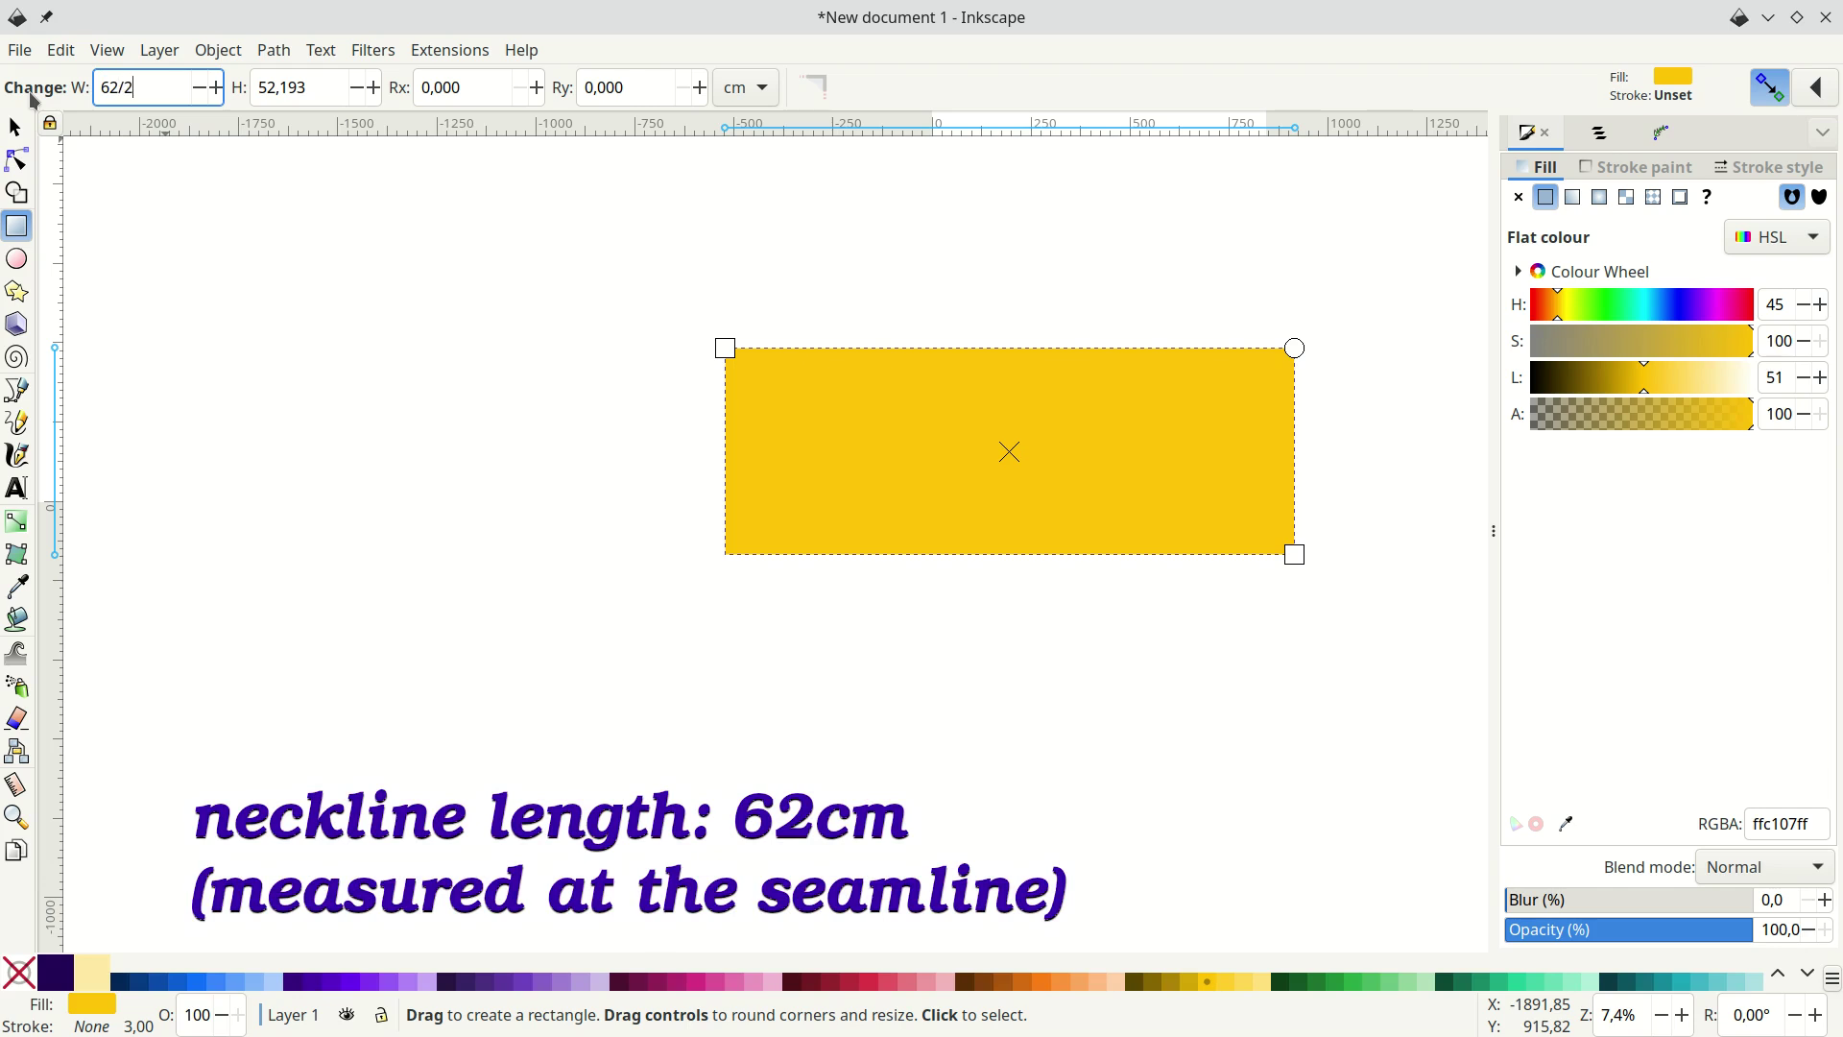
pyautogui.write('2/2')
pyautogui.press('Return')
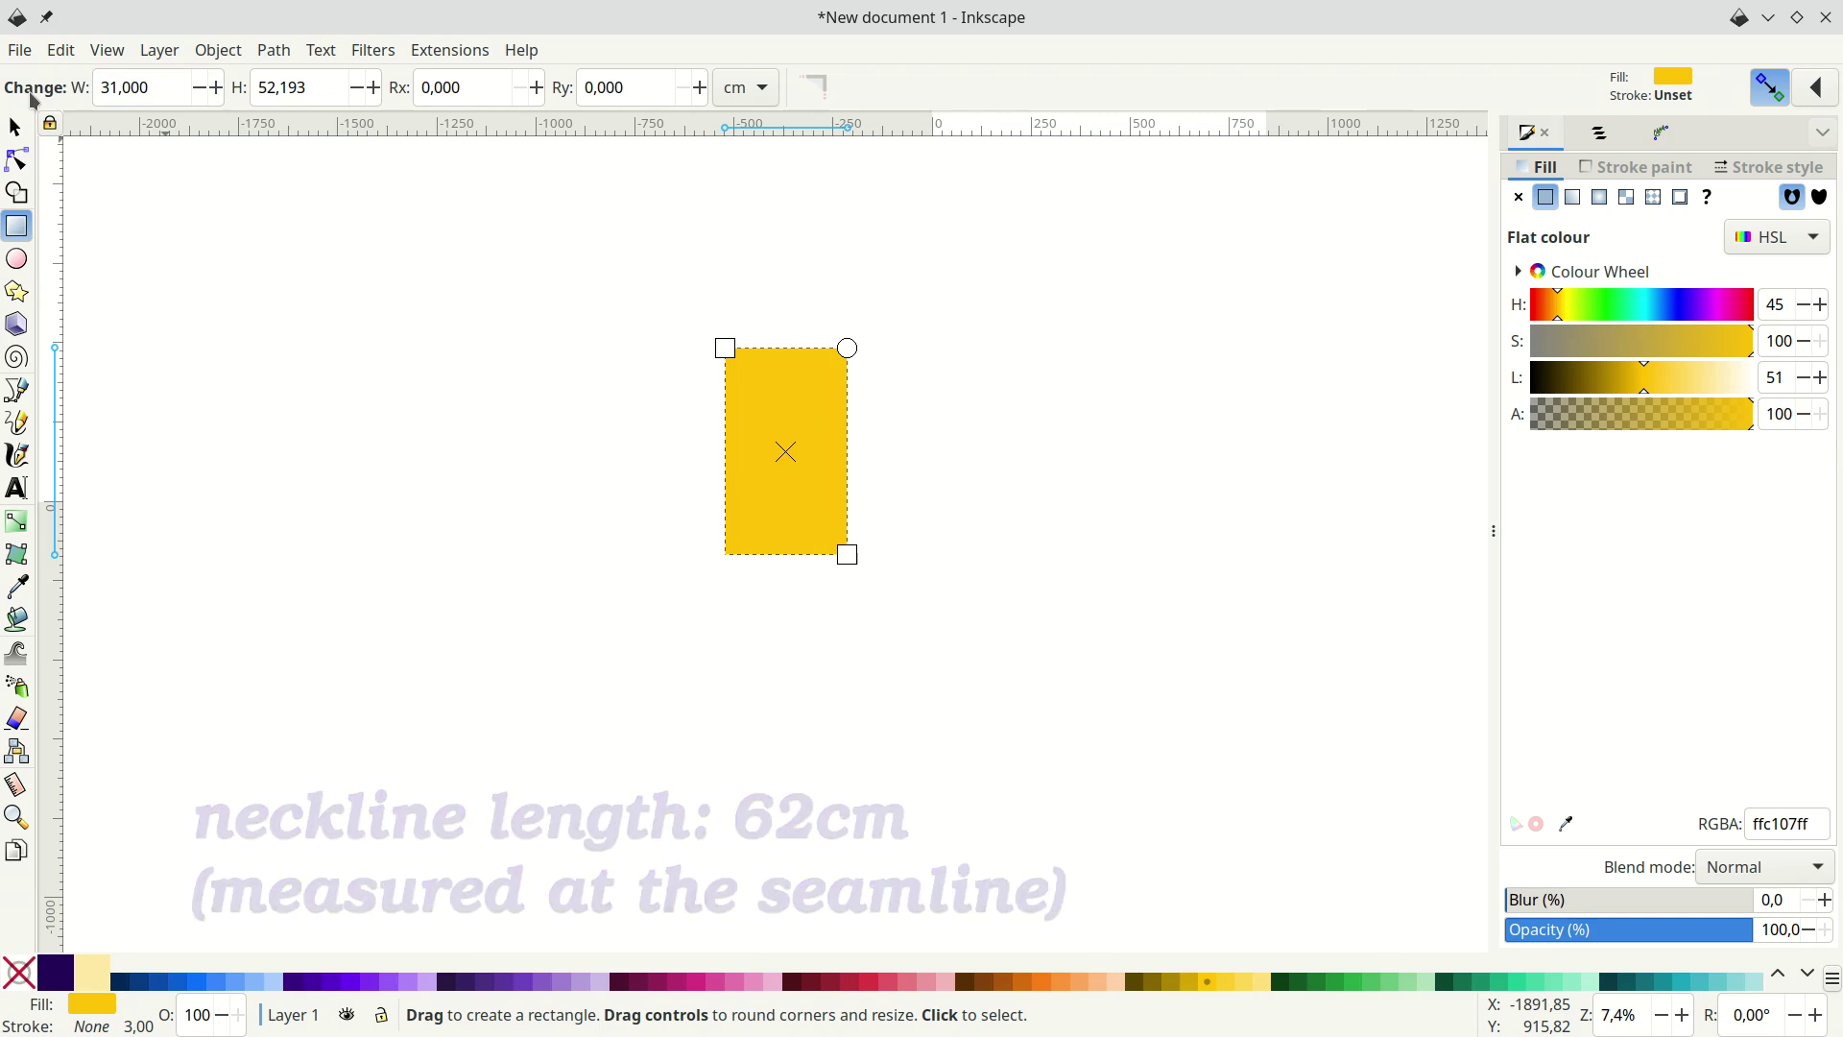
pyautogui.click(169, 91)
pyautogui.press('Return')
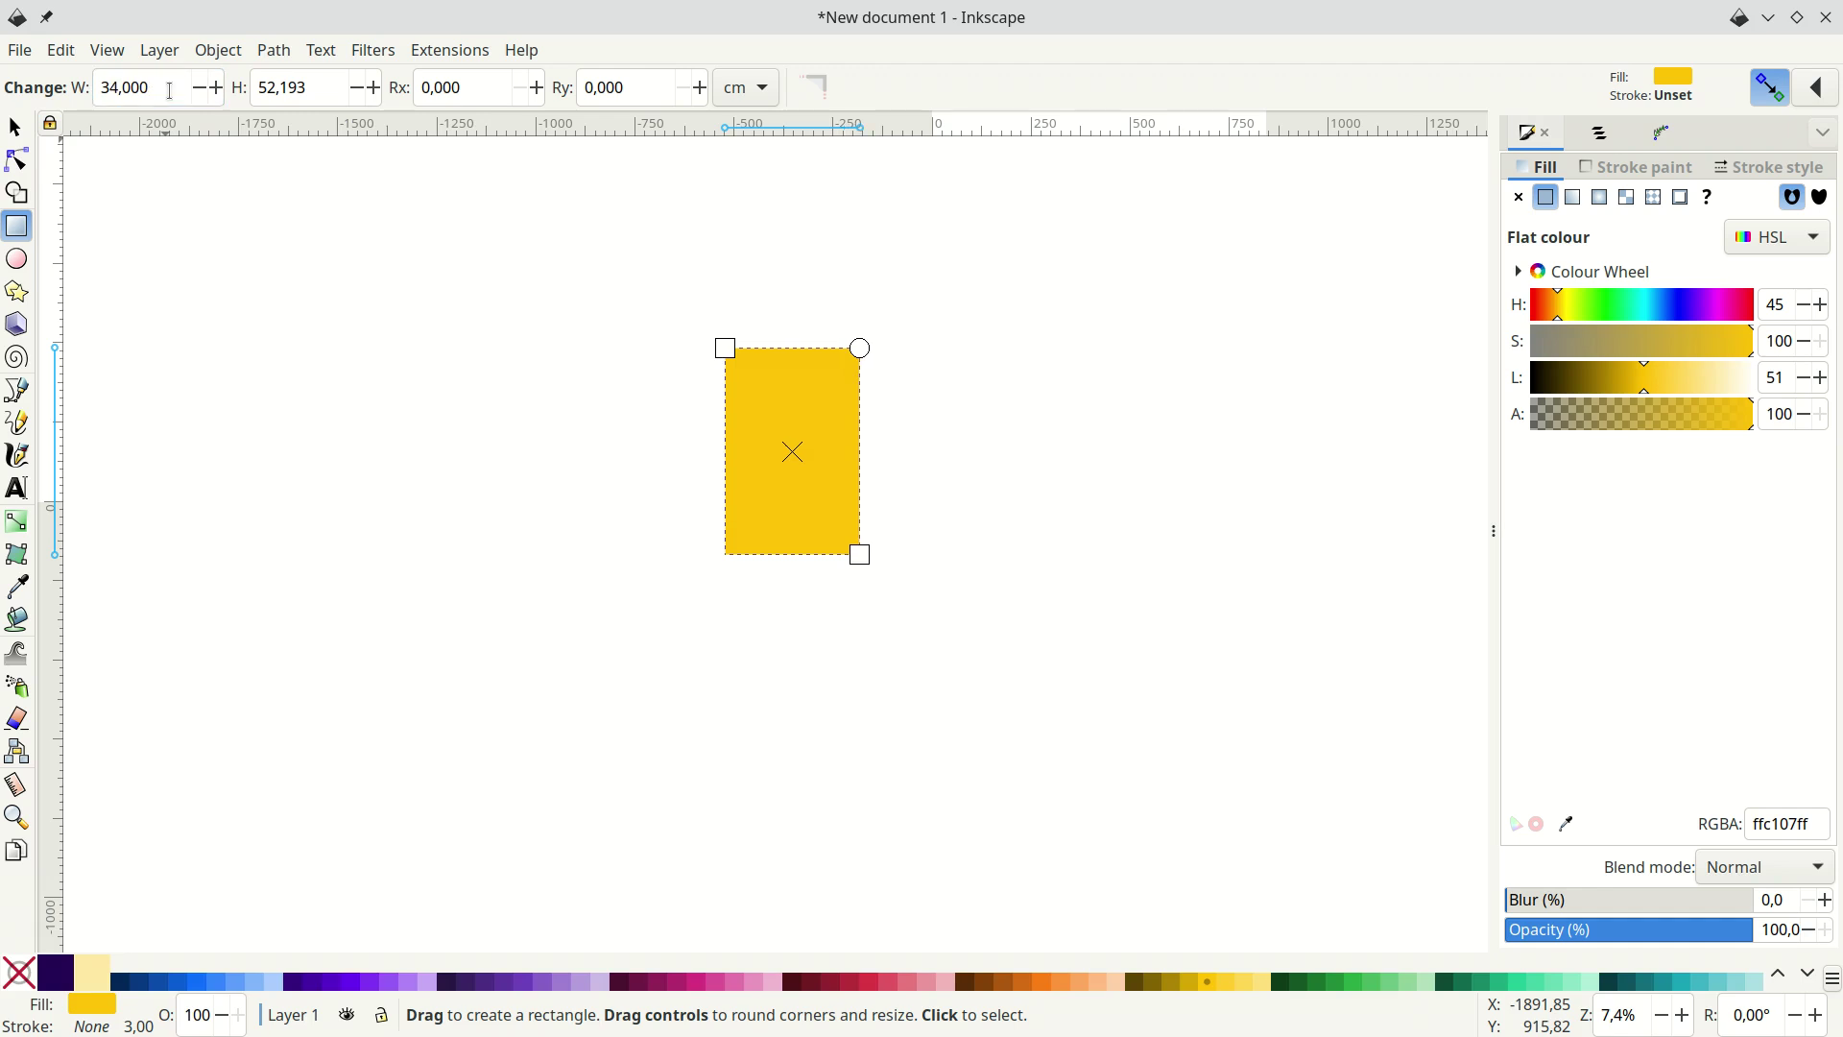
# - Set the yellow rectangle's height to 8 cm
pyautogui.click(328, 77)
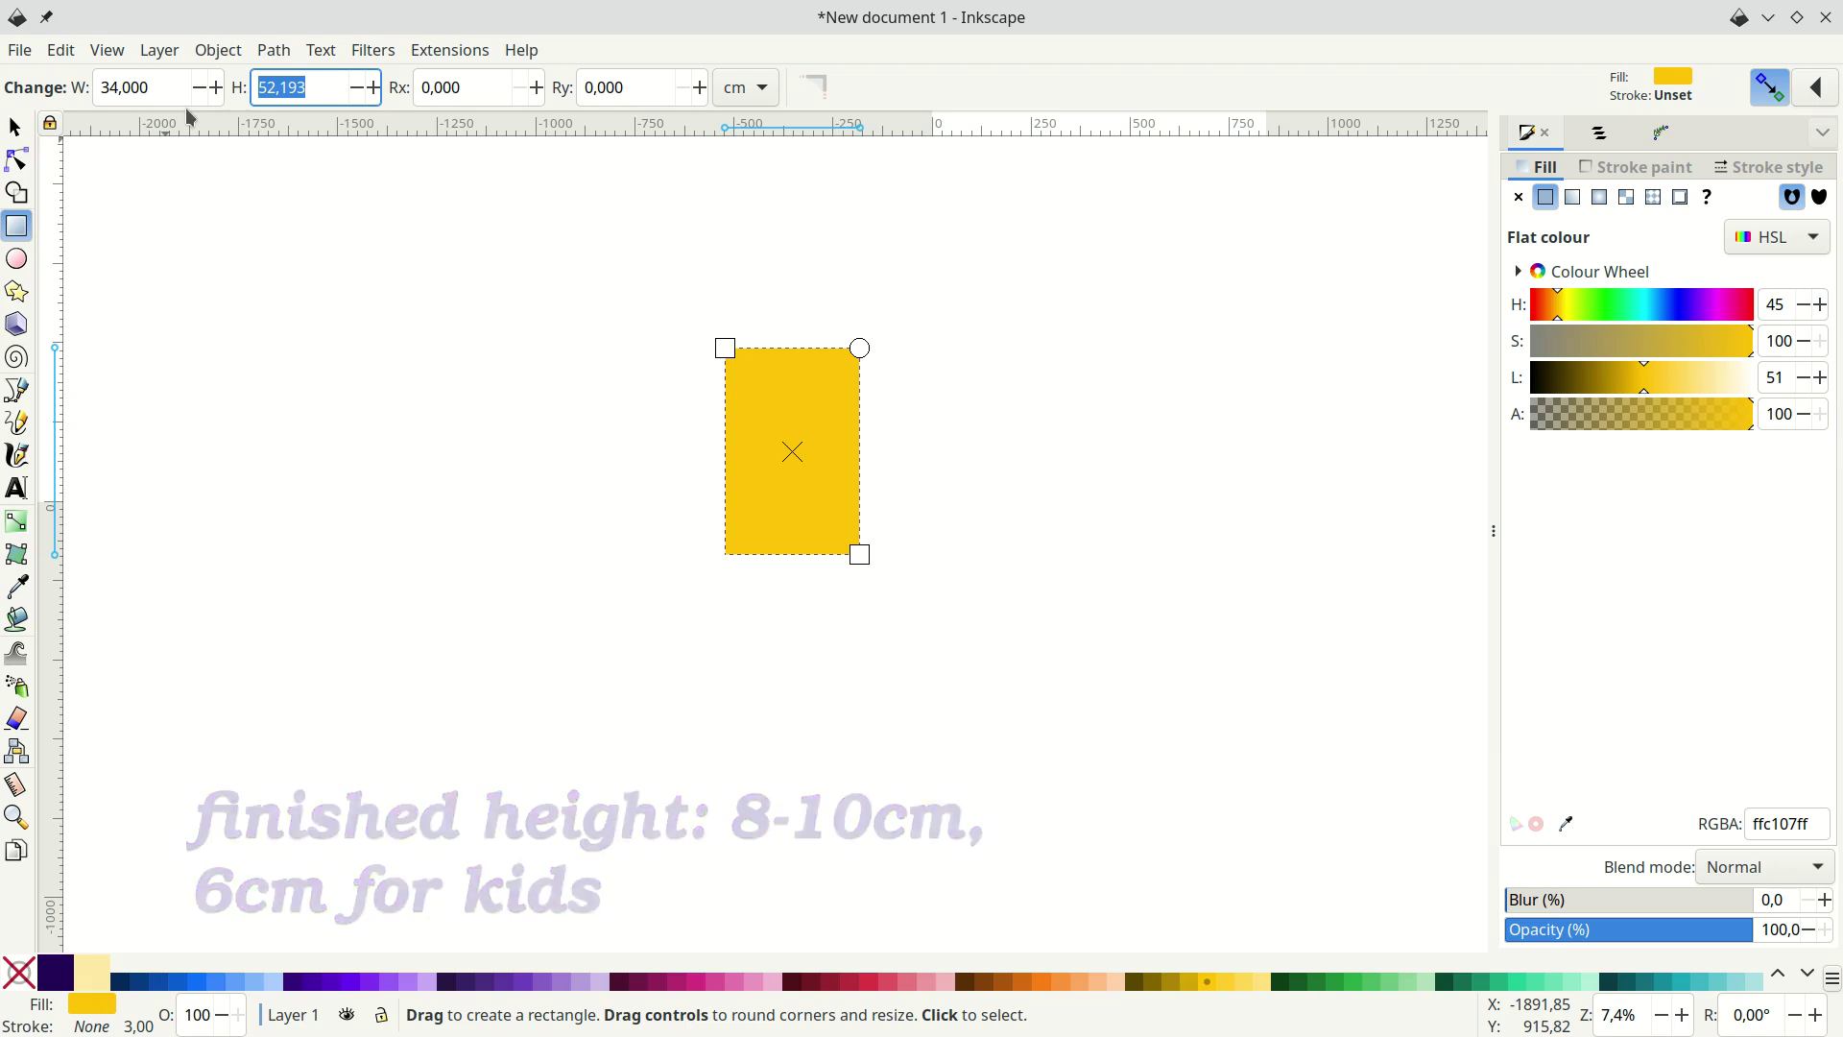
pyautogui.write('8')
pyautogui.press('Return')
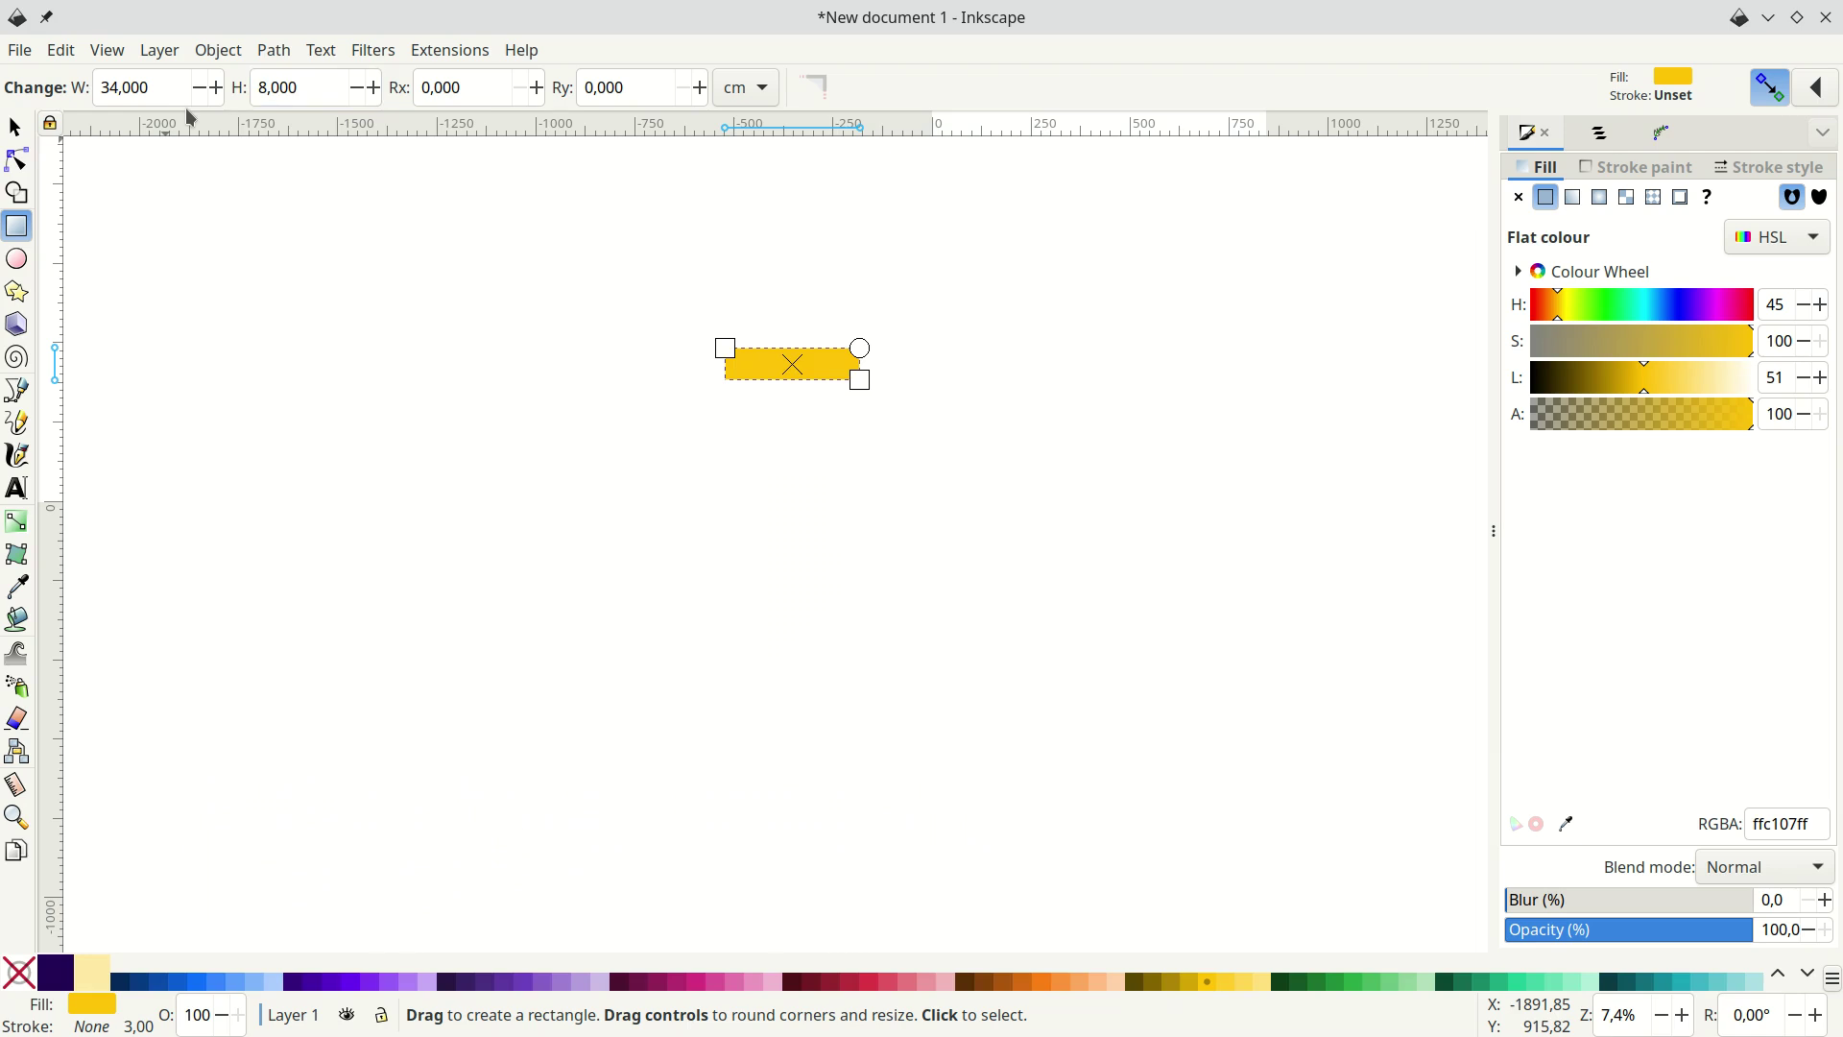
pyautogui.press('3')
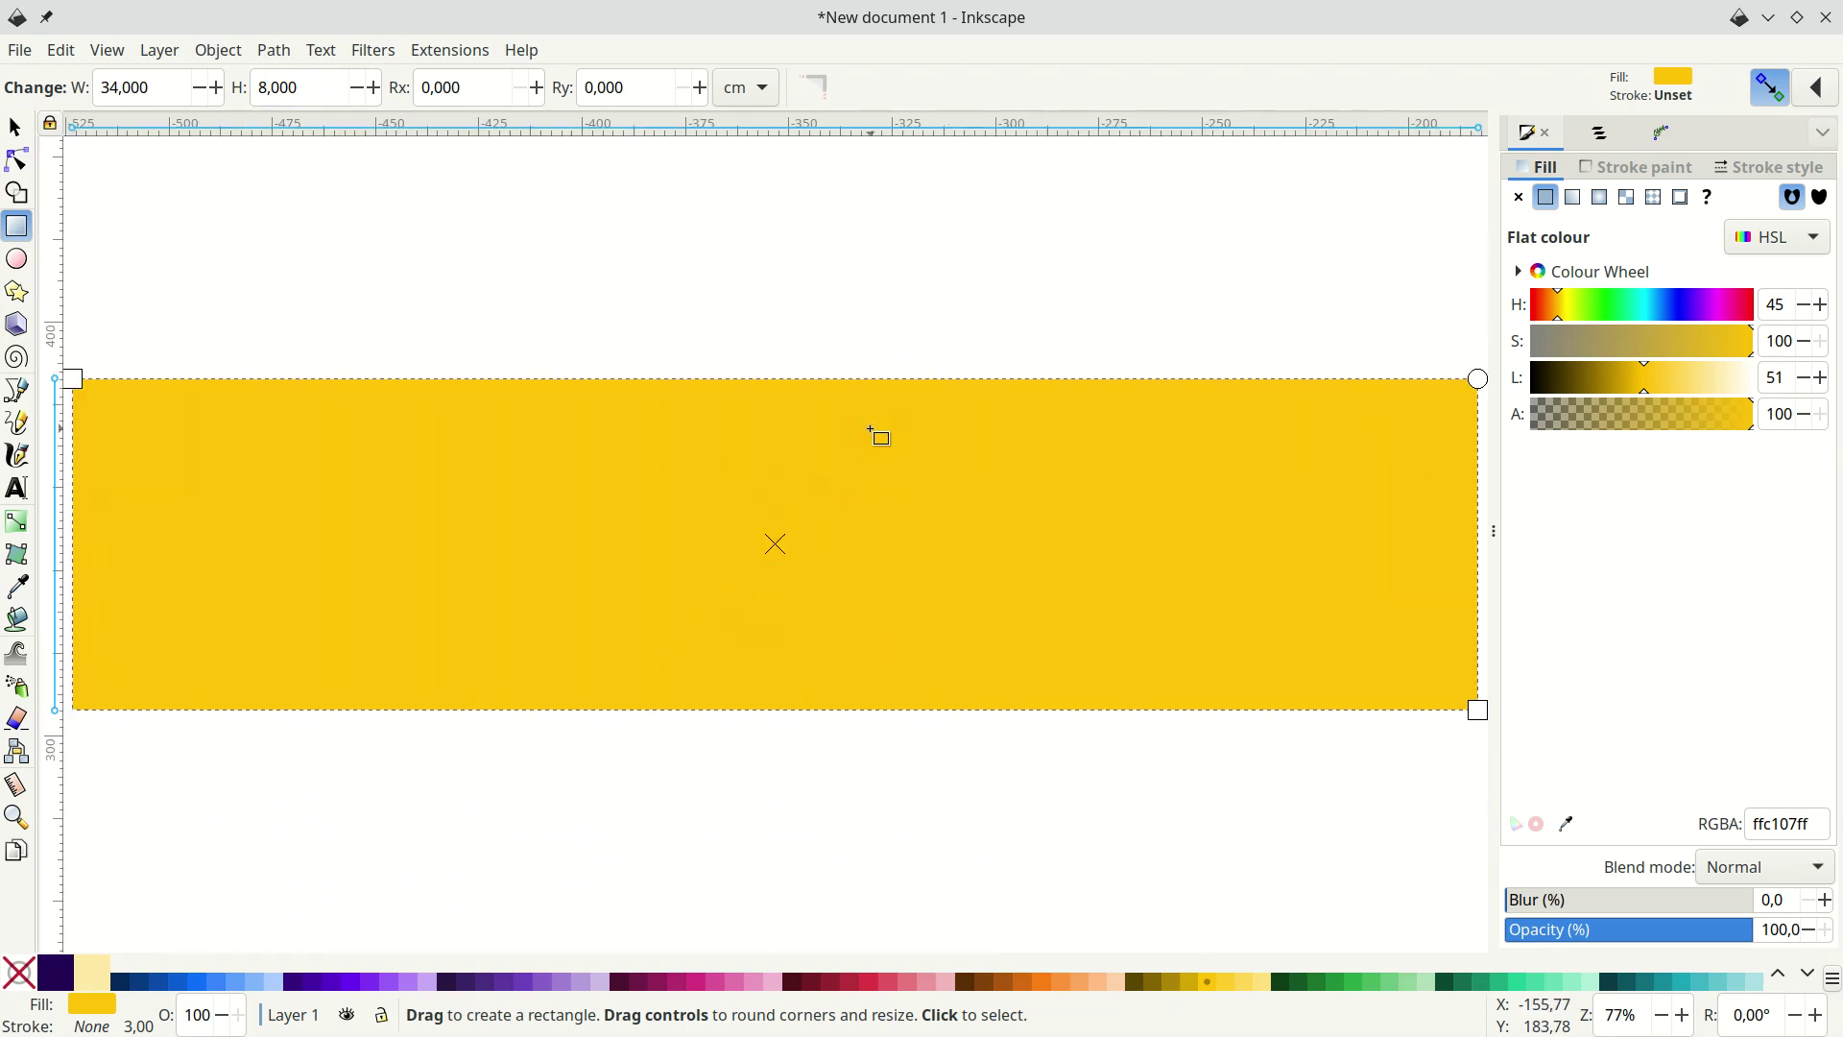
pyautogui.scroll(-2, 947, 415)
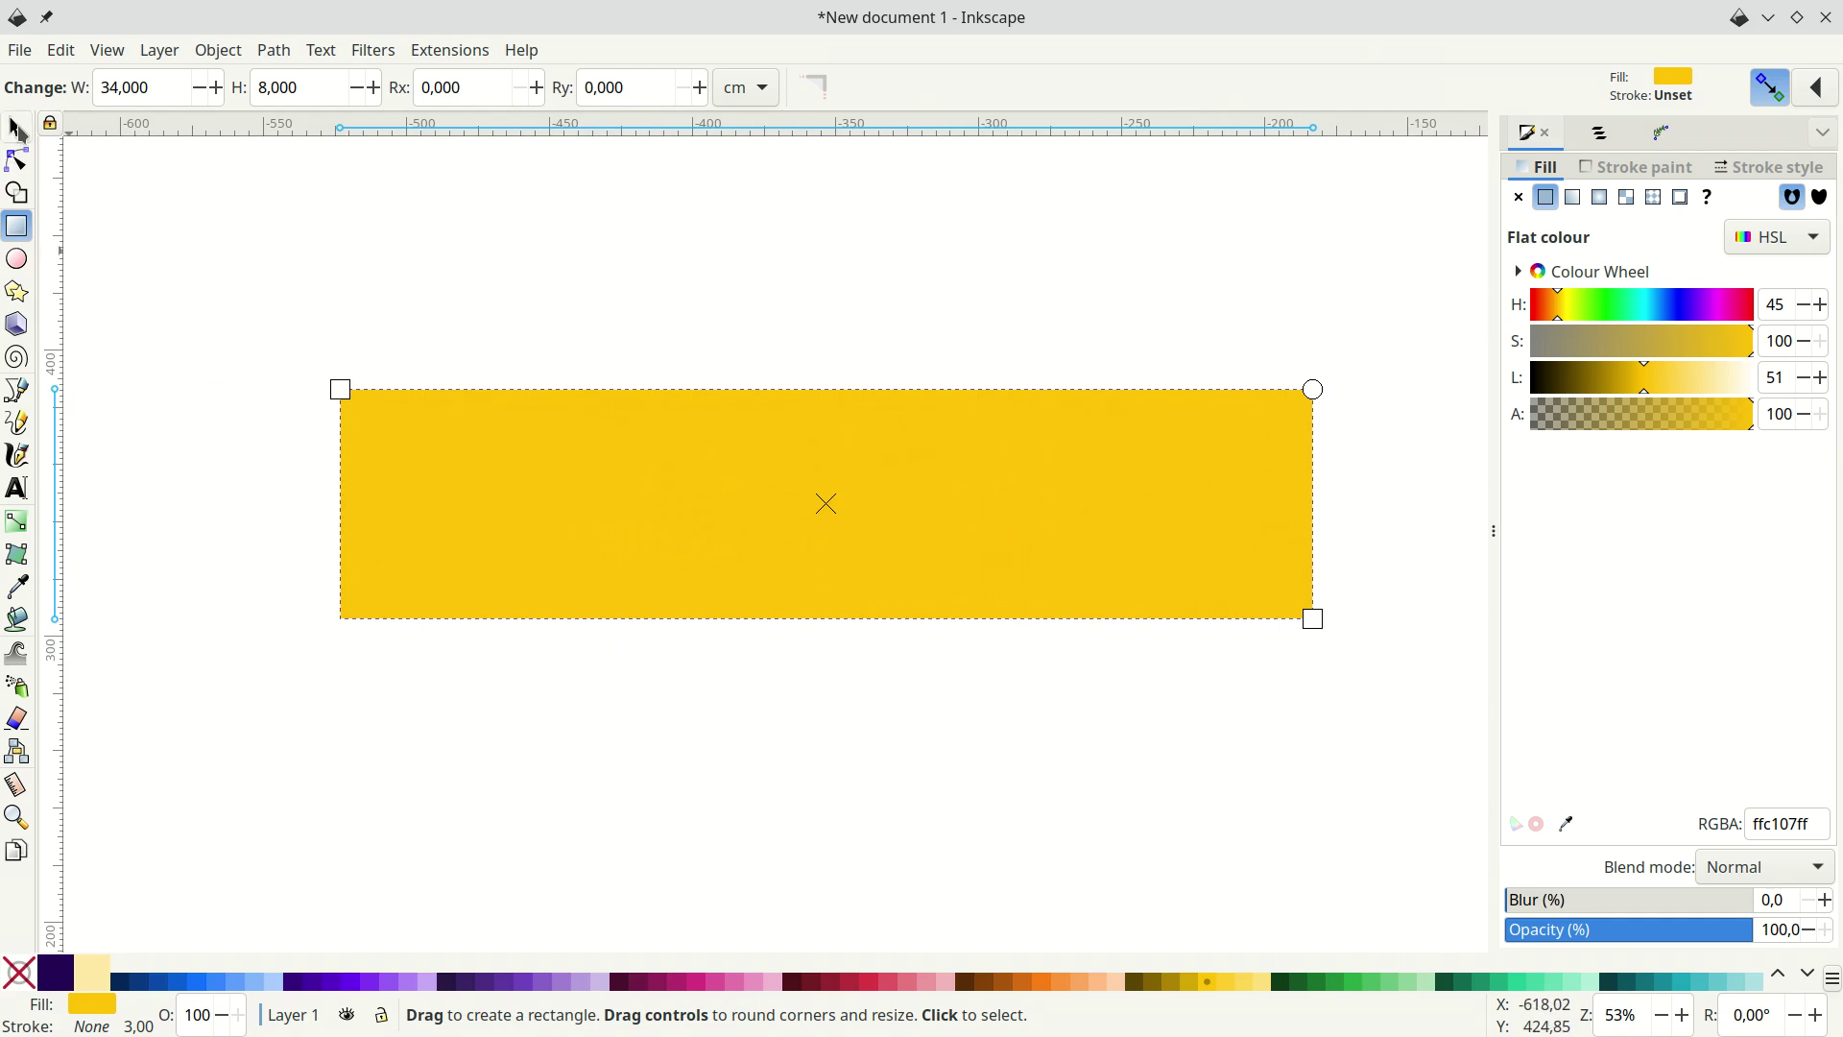
pyautogui.click(16, 128)
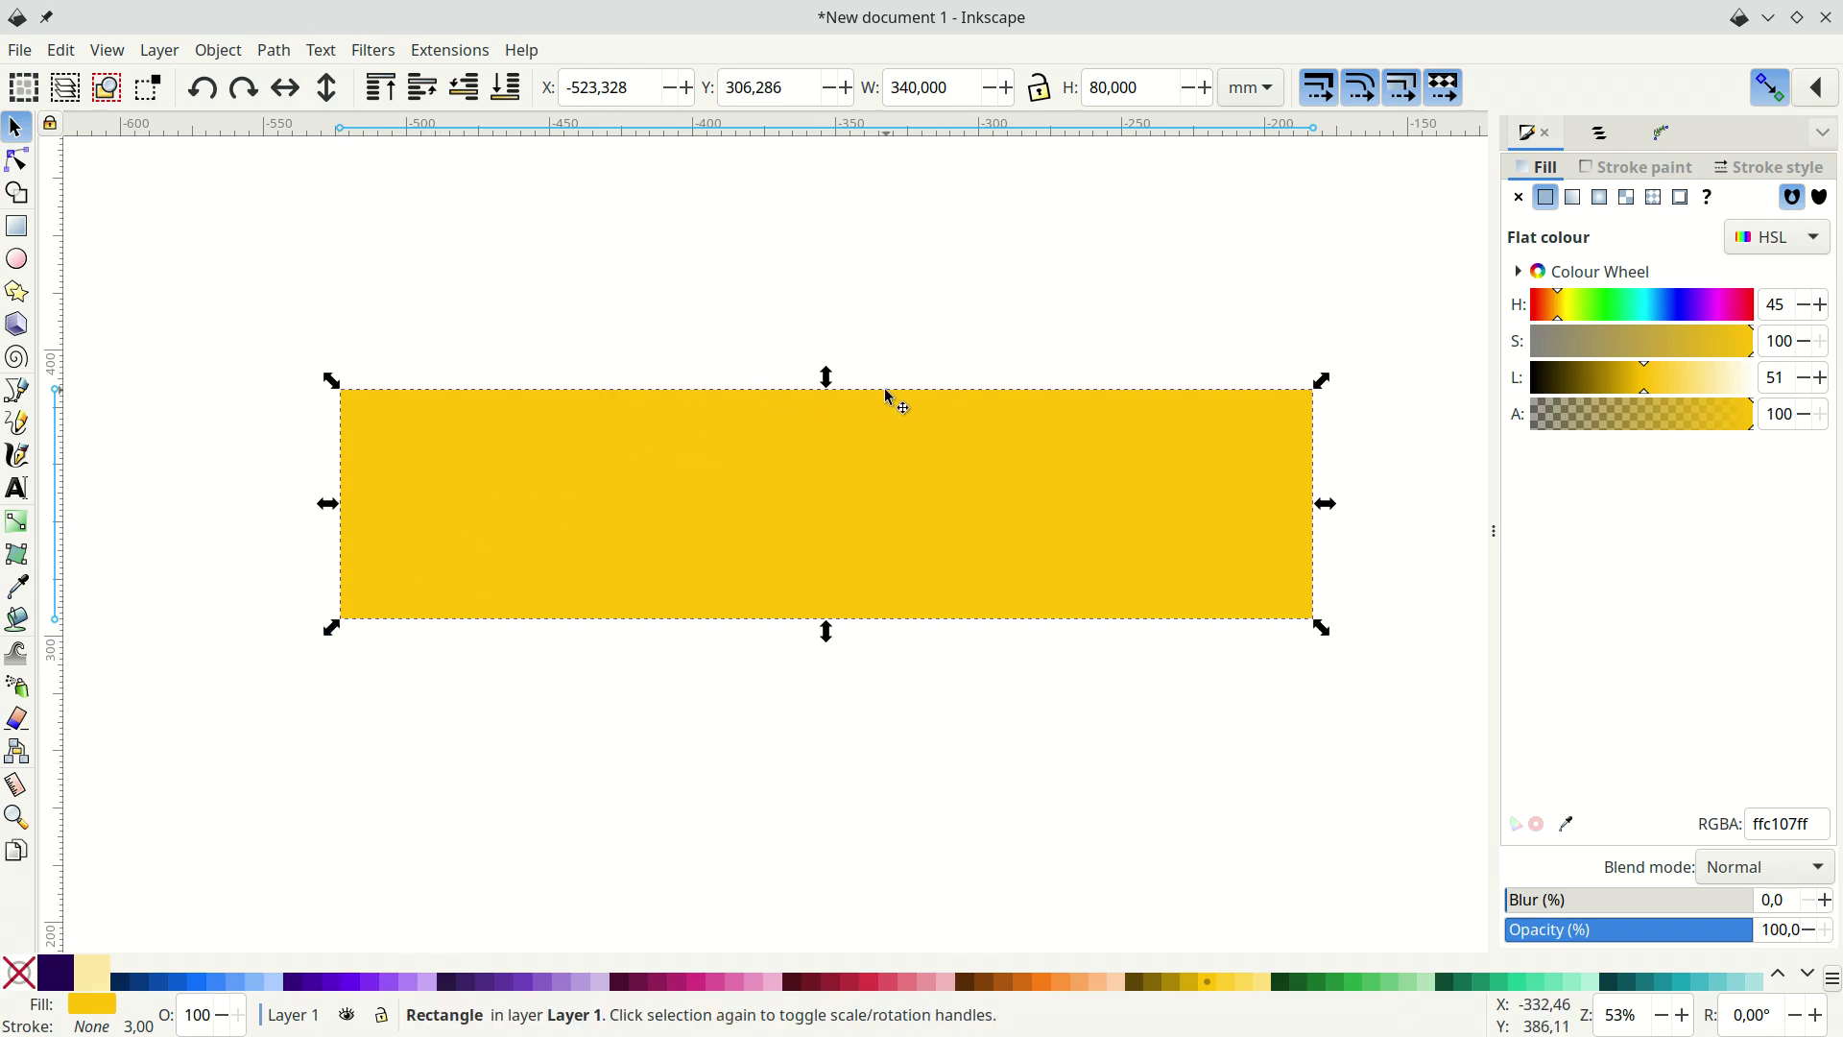
pyautogui.click(13, 393)
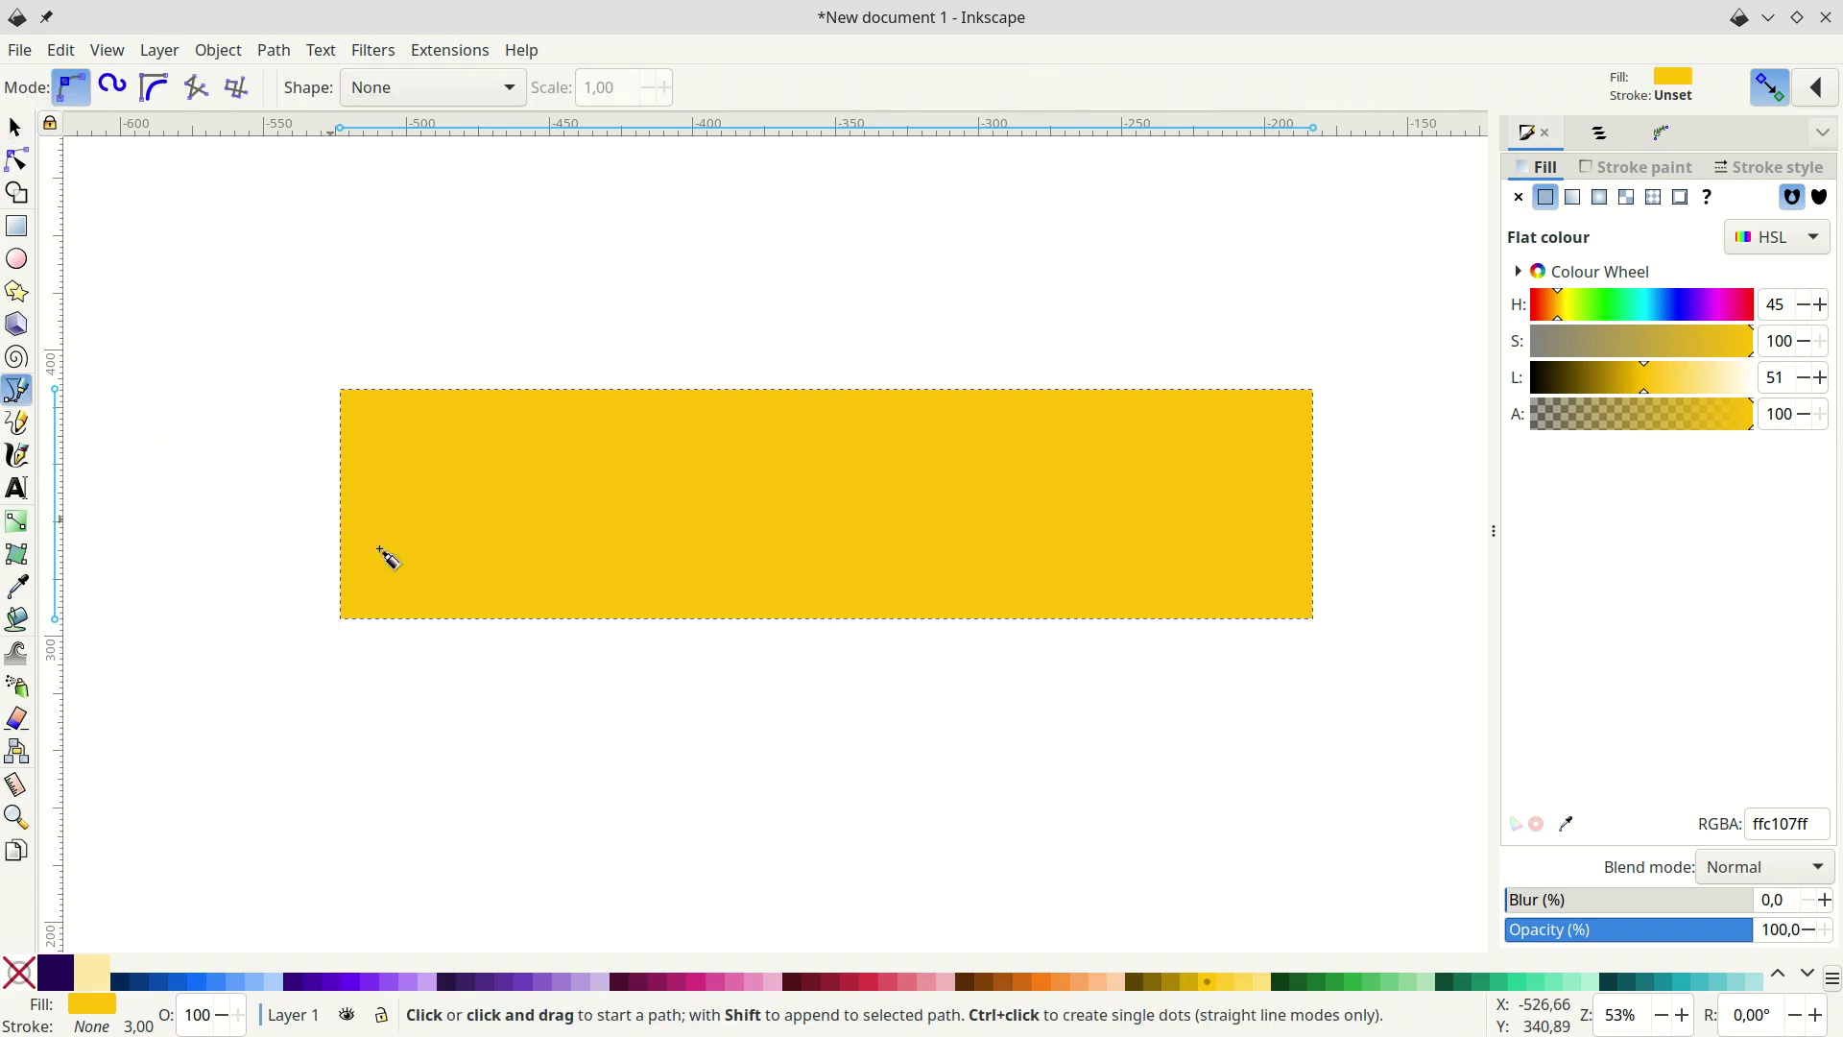
pyautogui.click(341, 617)
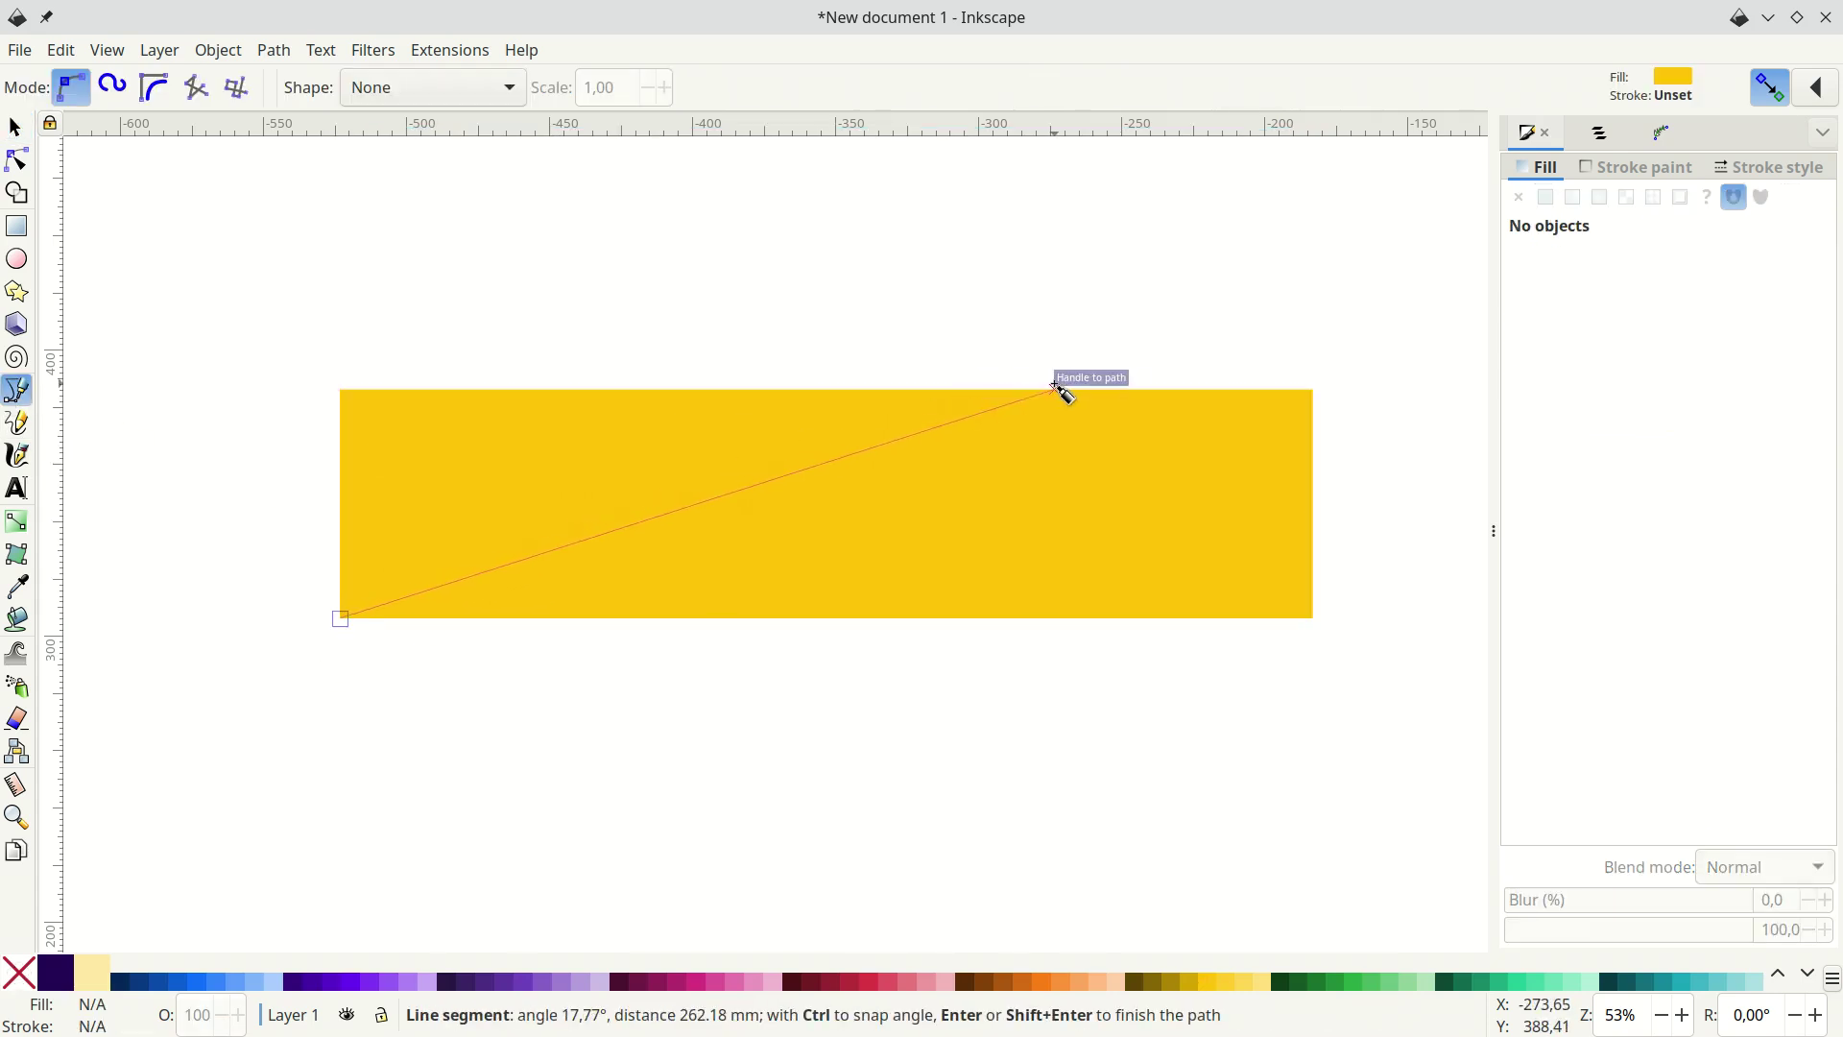
pyautogui.doubleClick(1055, 388)
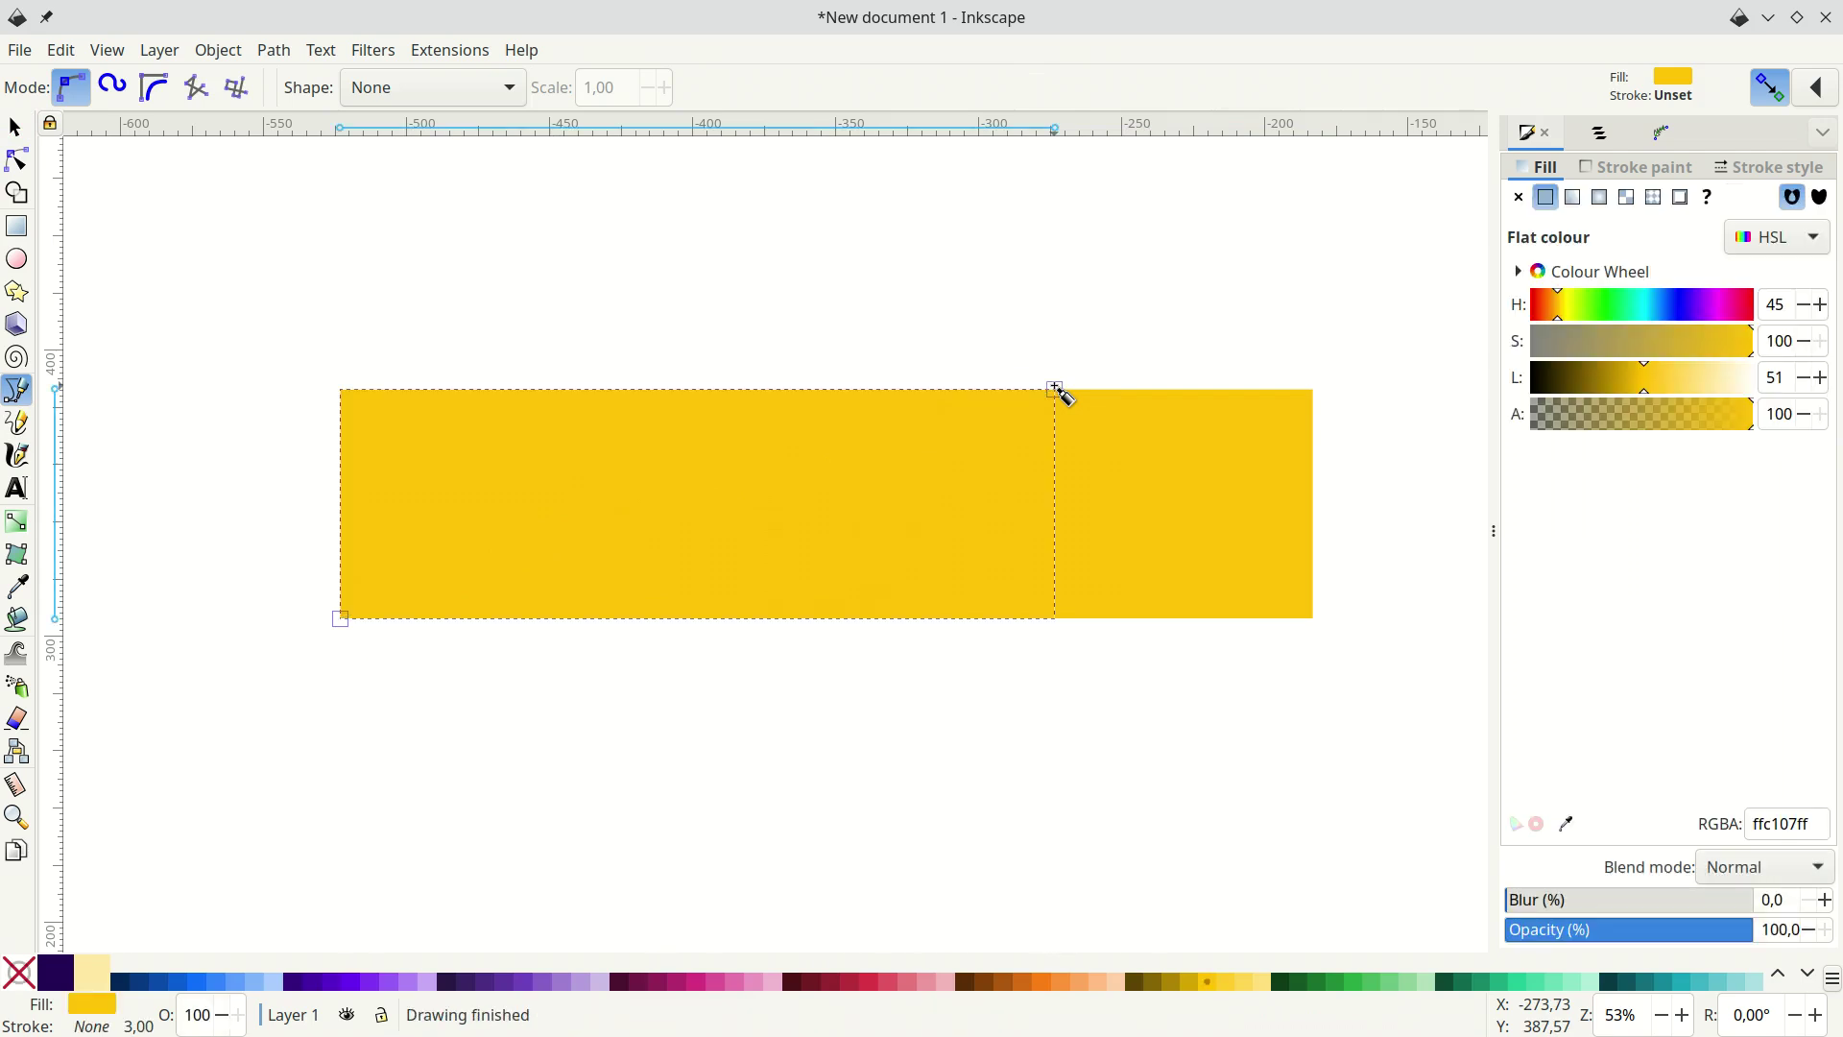
pyautogui.press('n')
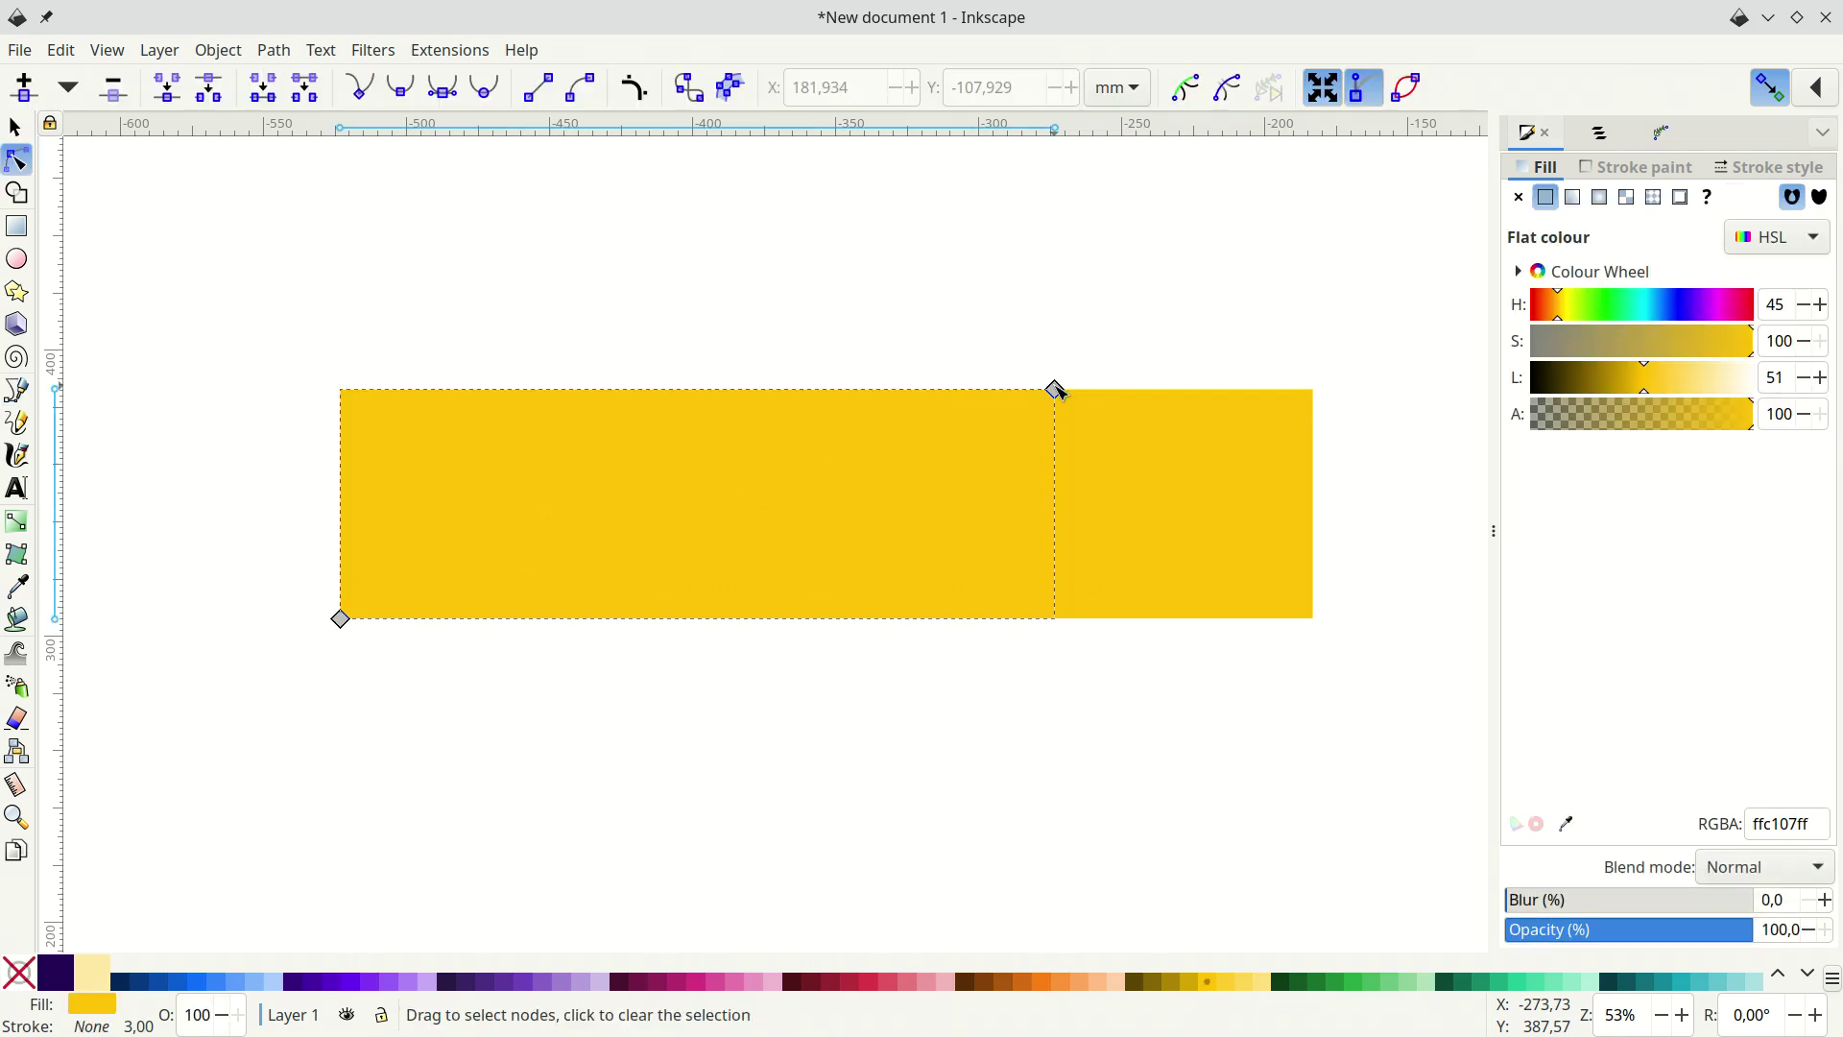
pyautogui.keyDown('shift'); pyautogui.click(651, 984); pyautogui.keyUp('shift')
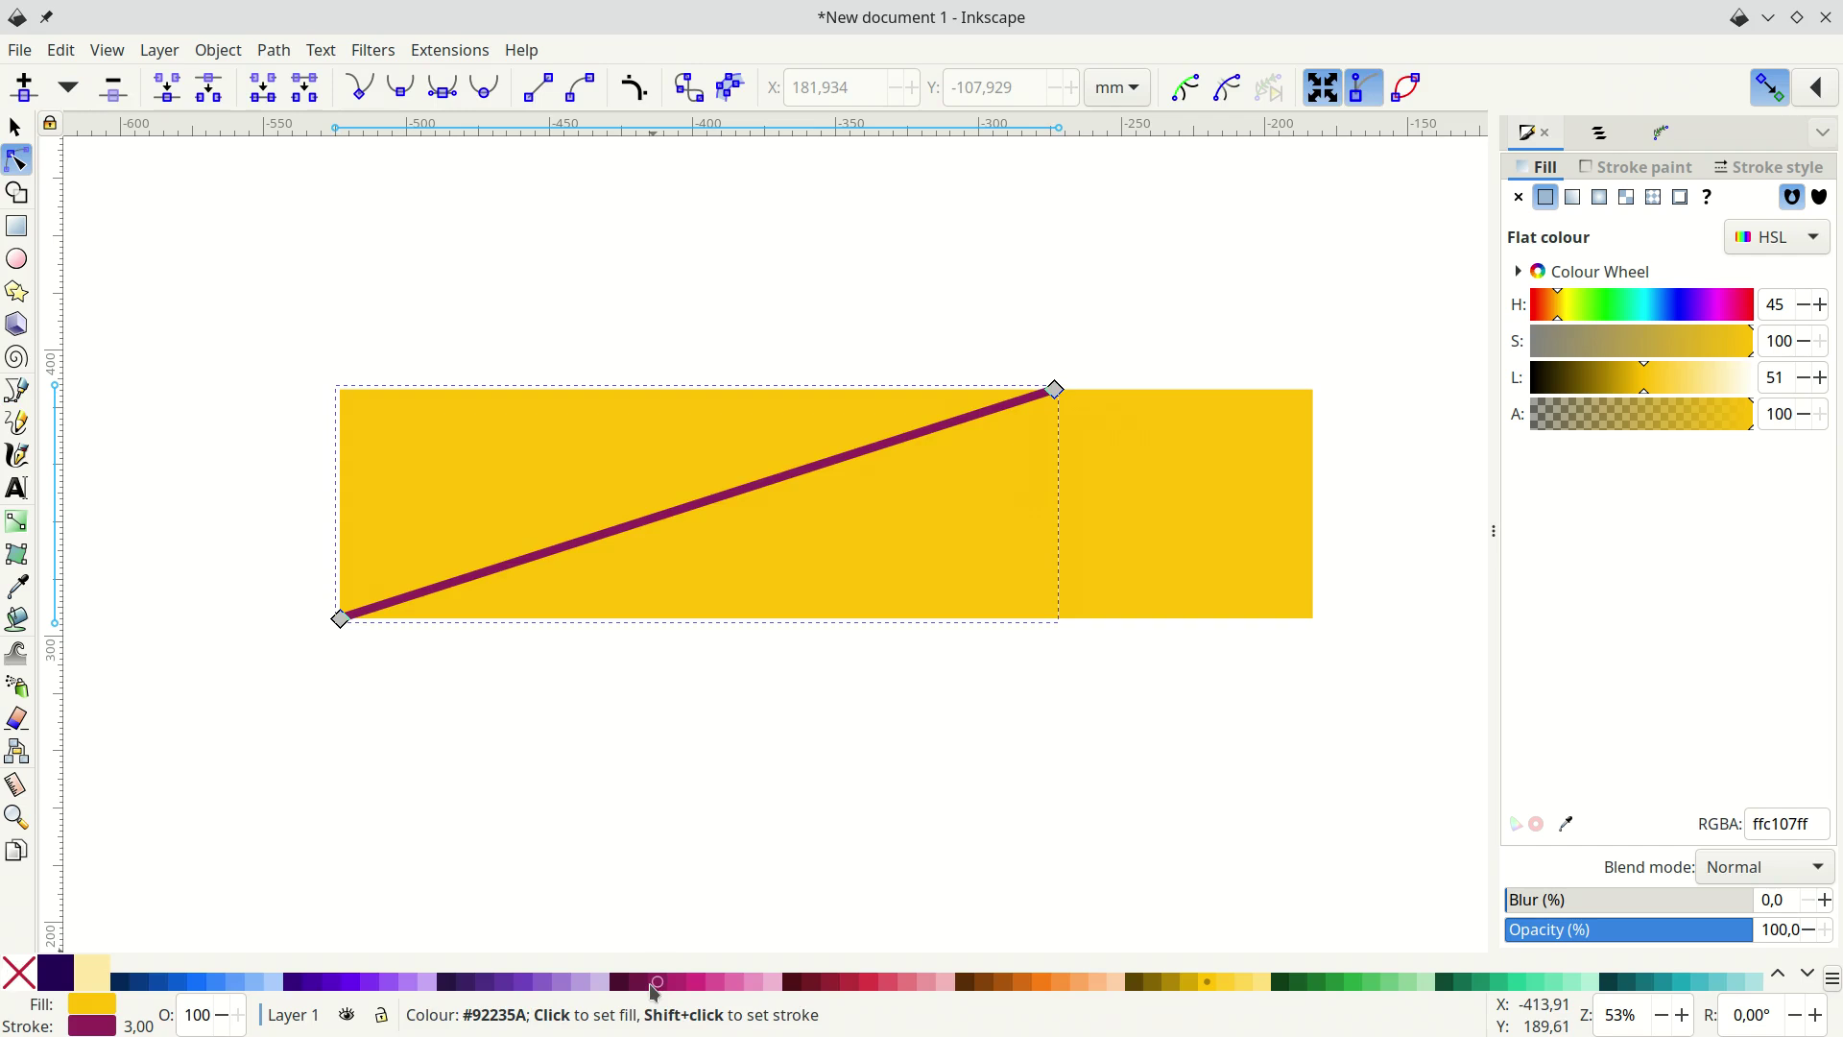
pyautogui.moveTo(735, 492); pyautogui.dragTo(592, 461)
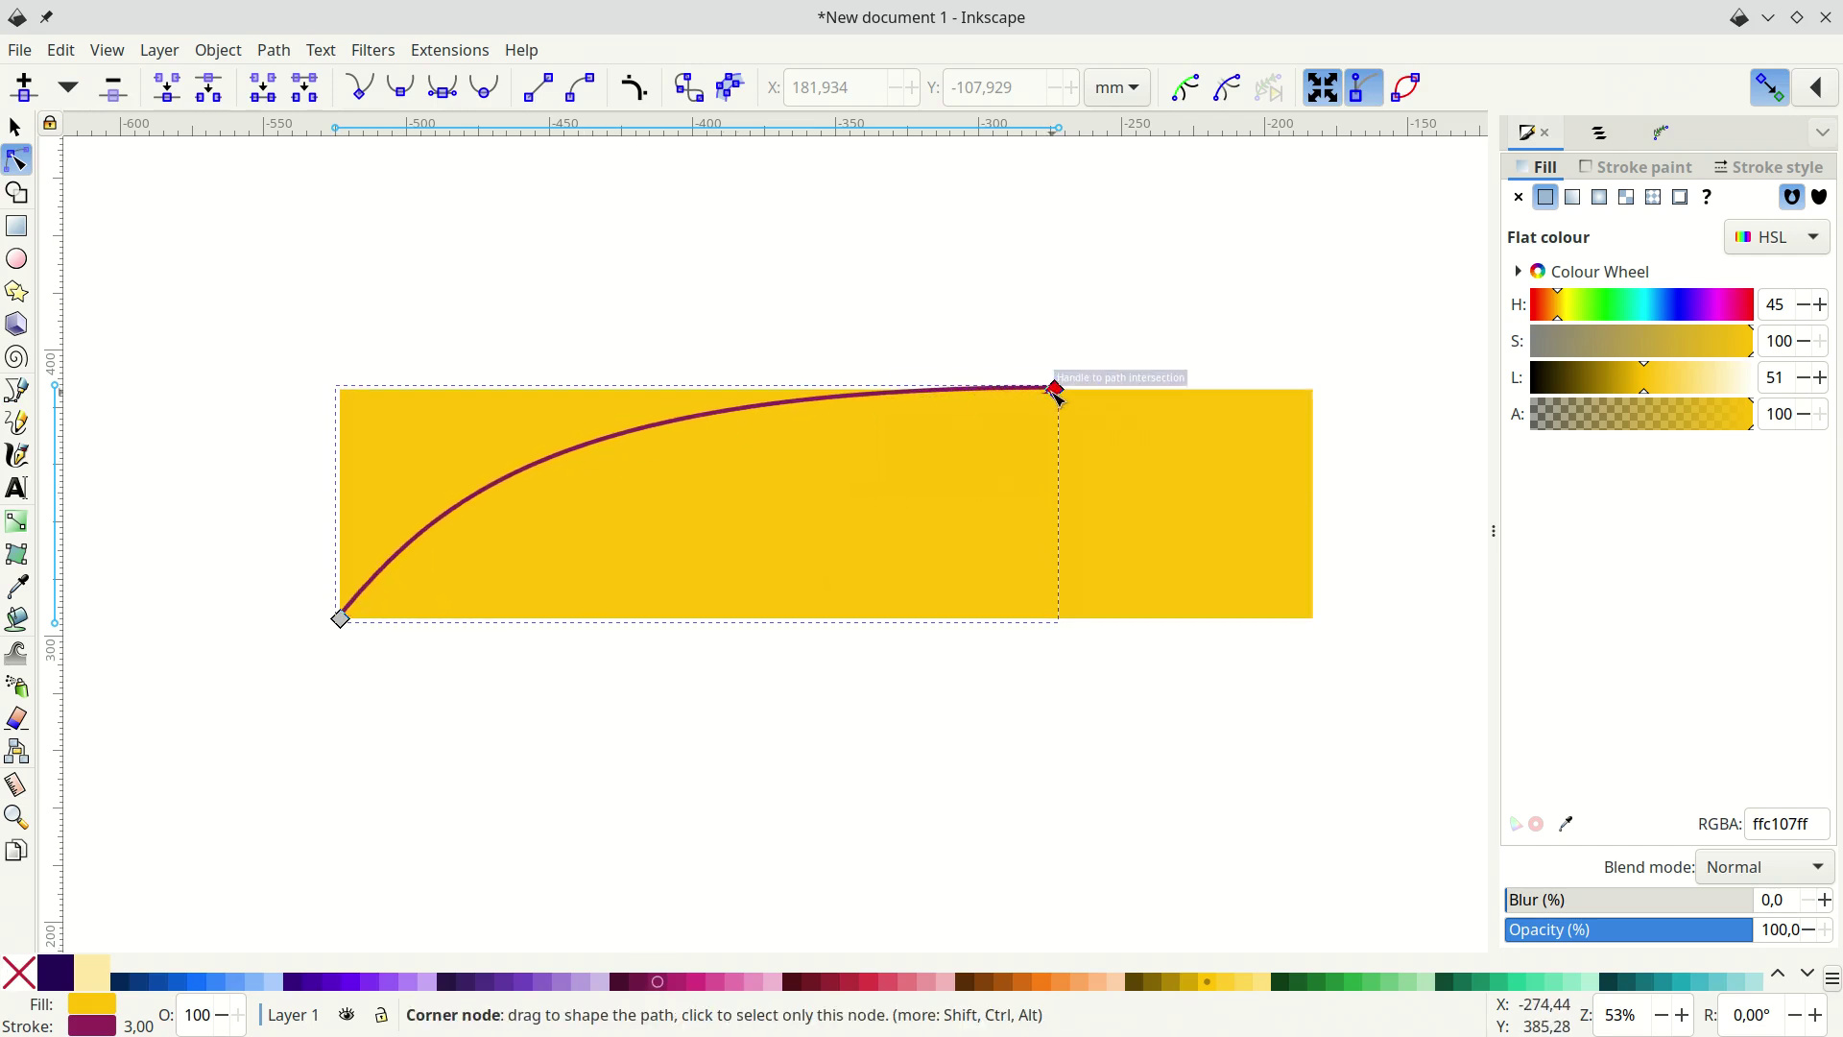
pyautogui.moveTo(1055, 390); pyautogui.dragTo(713, 389)
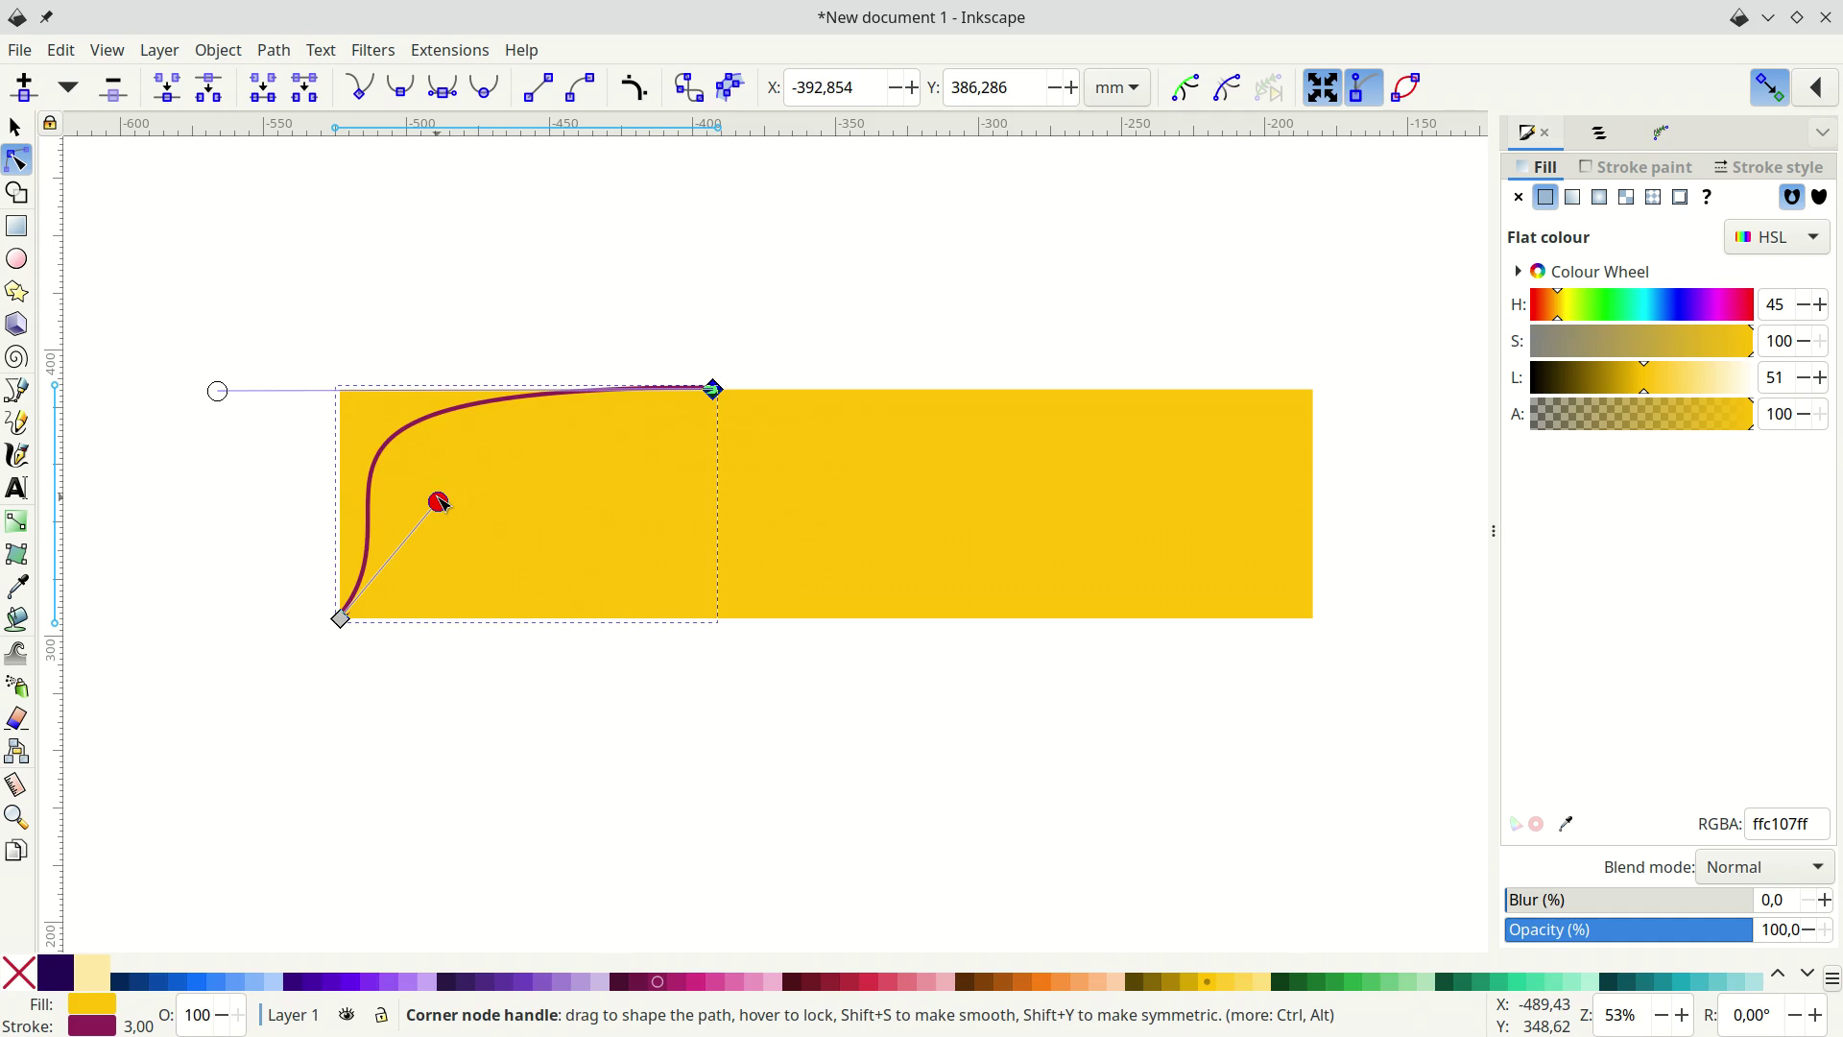
pyautogui.moveTo(438, 501); pyautogui.dragTo(380, 621)
pyautogui.moveTo(220, 395); pyautogui.dragTo(302, 379)
pyautogui.moveTo(384, 617); pyautogui.dragTo(573, 726)
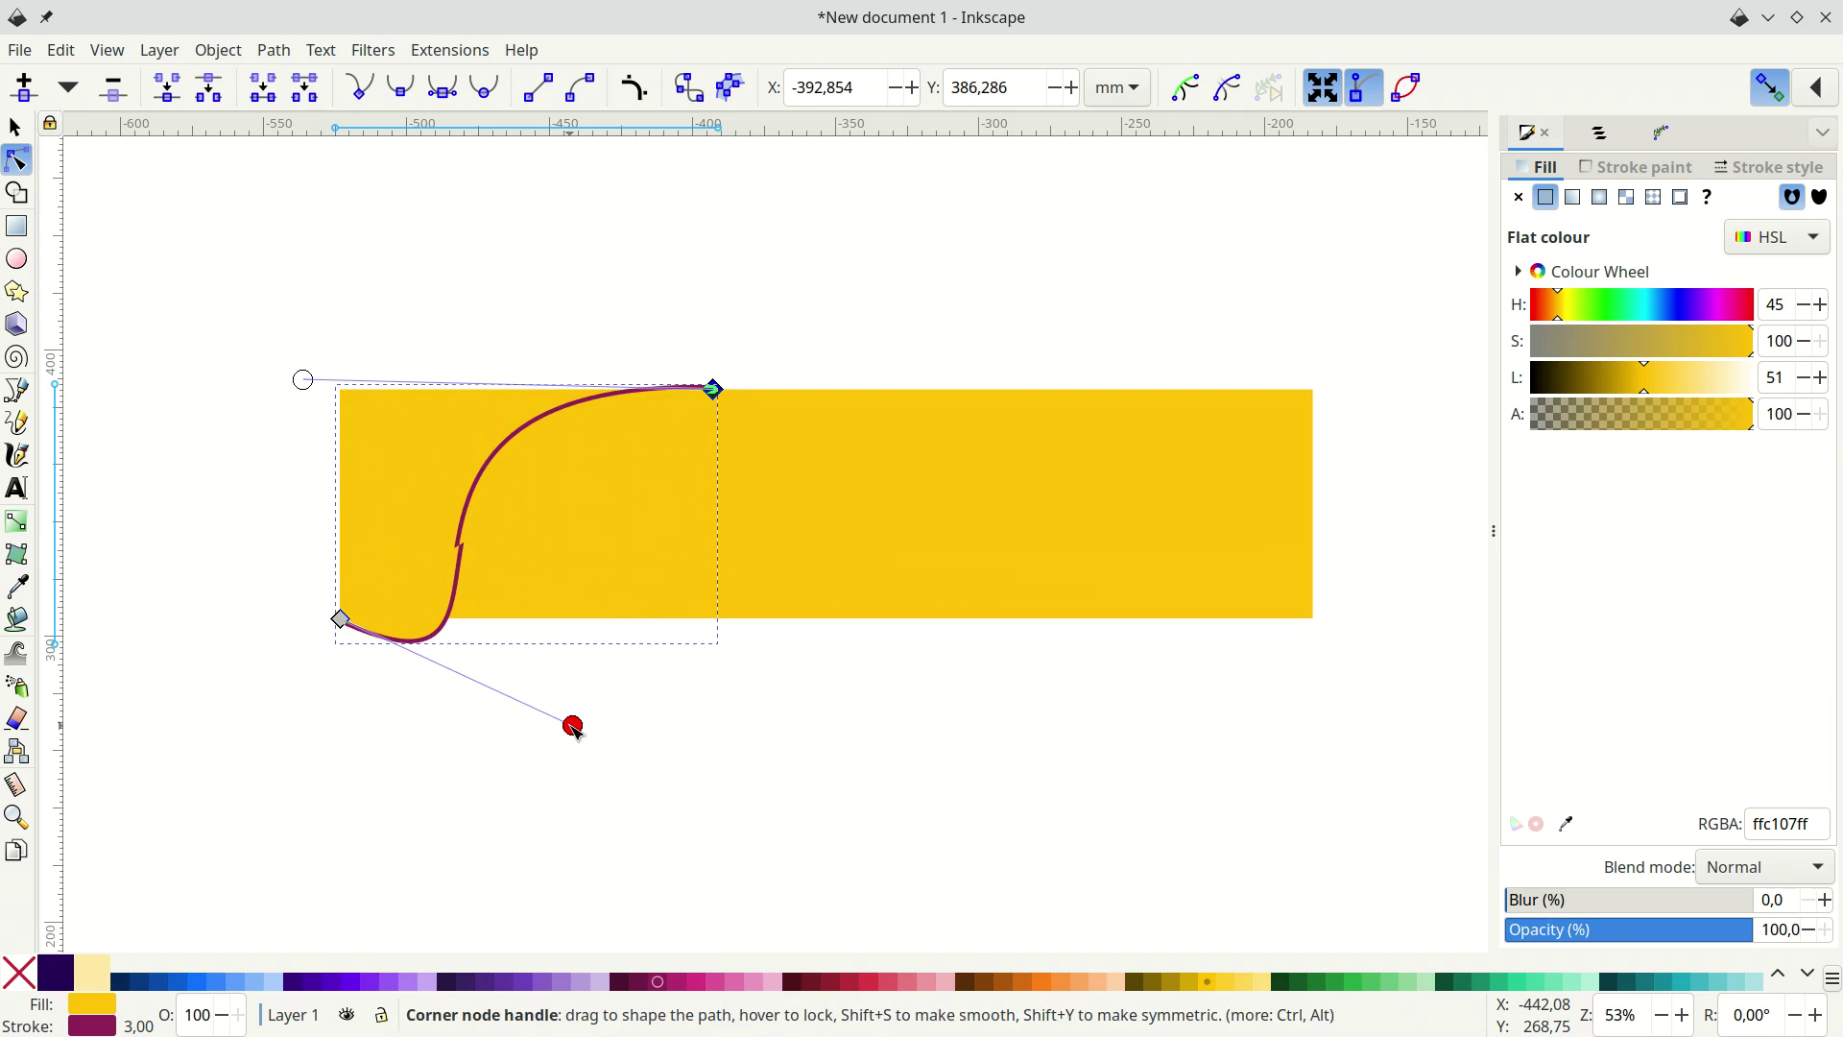
pyautogui.moveTo(302, 379); pyautogui.dragTo(401, 289)
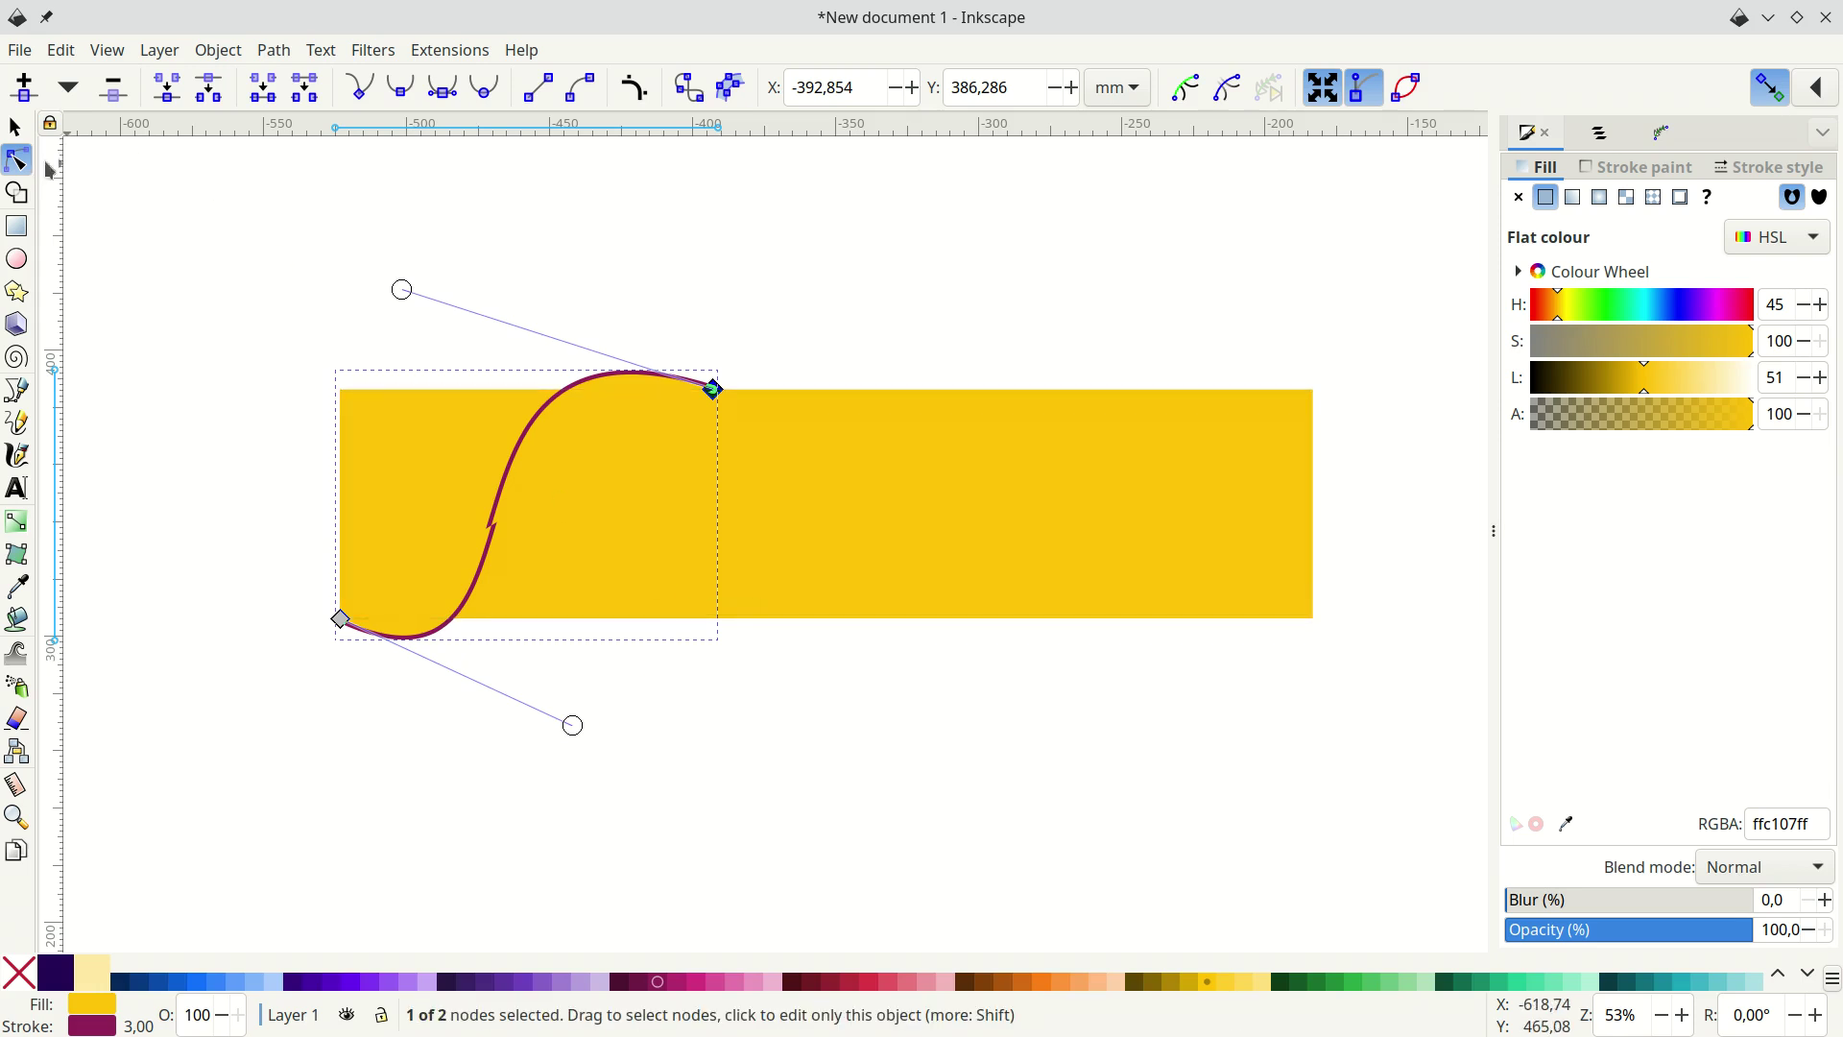
pyautogui.click(15, 126)
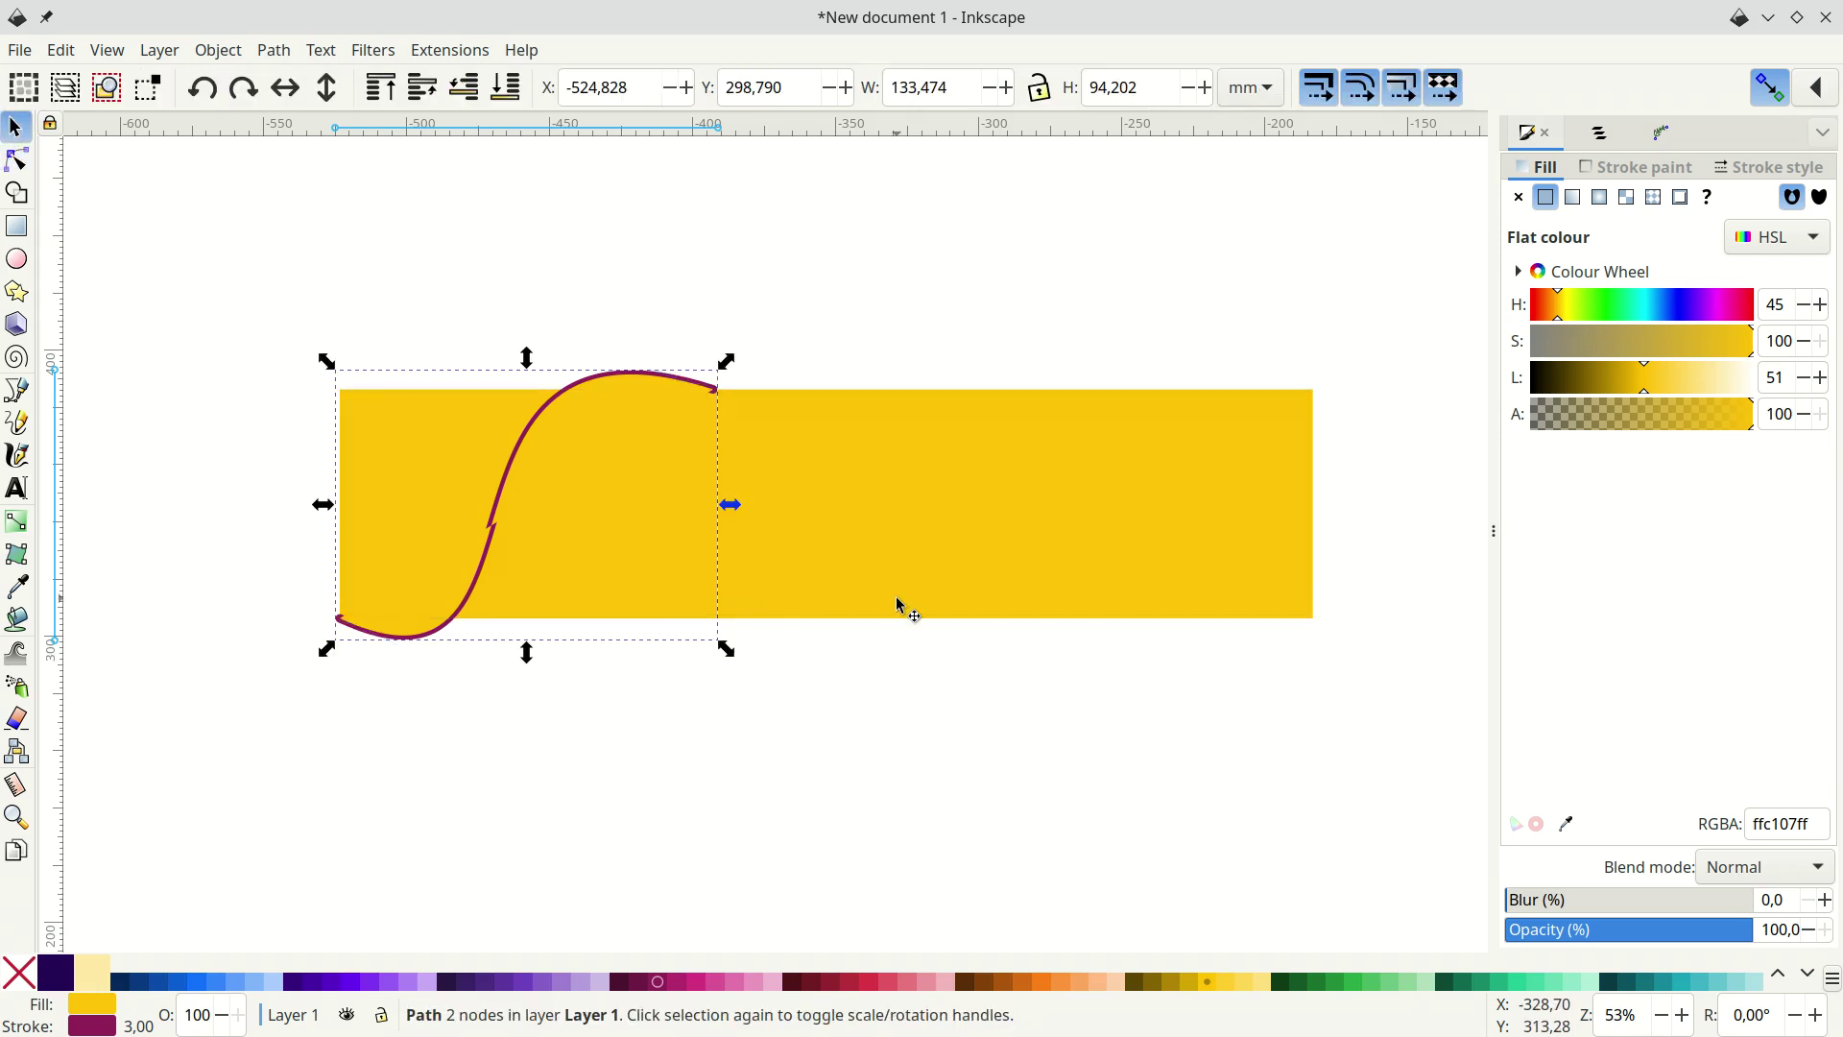
pyautogui.press('Delete')
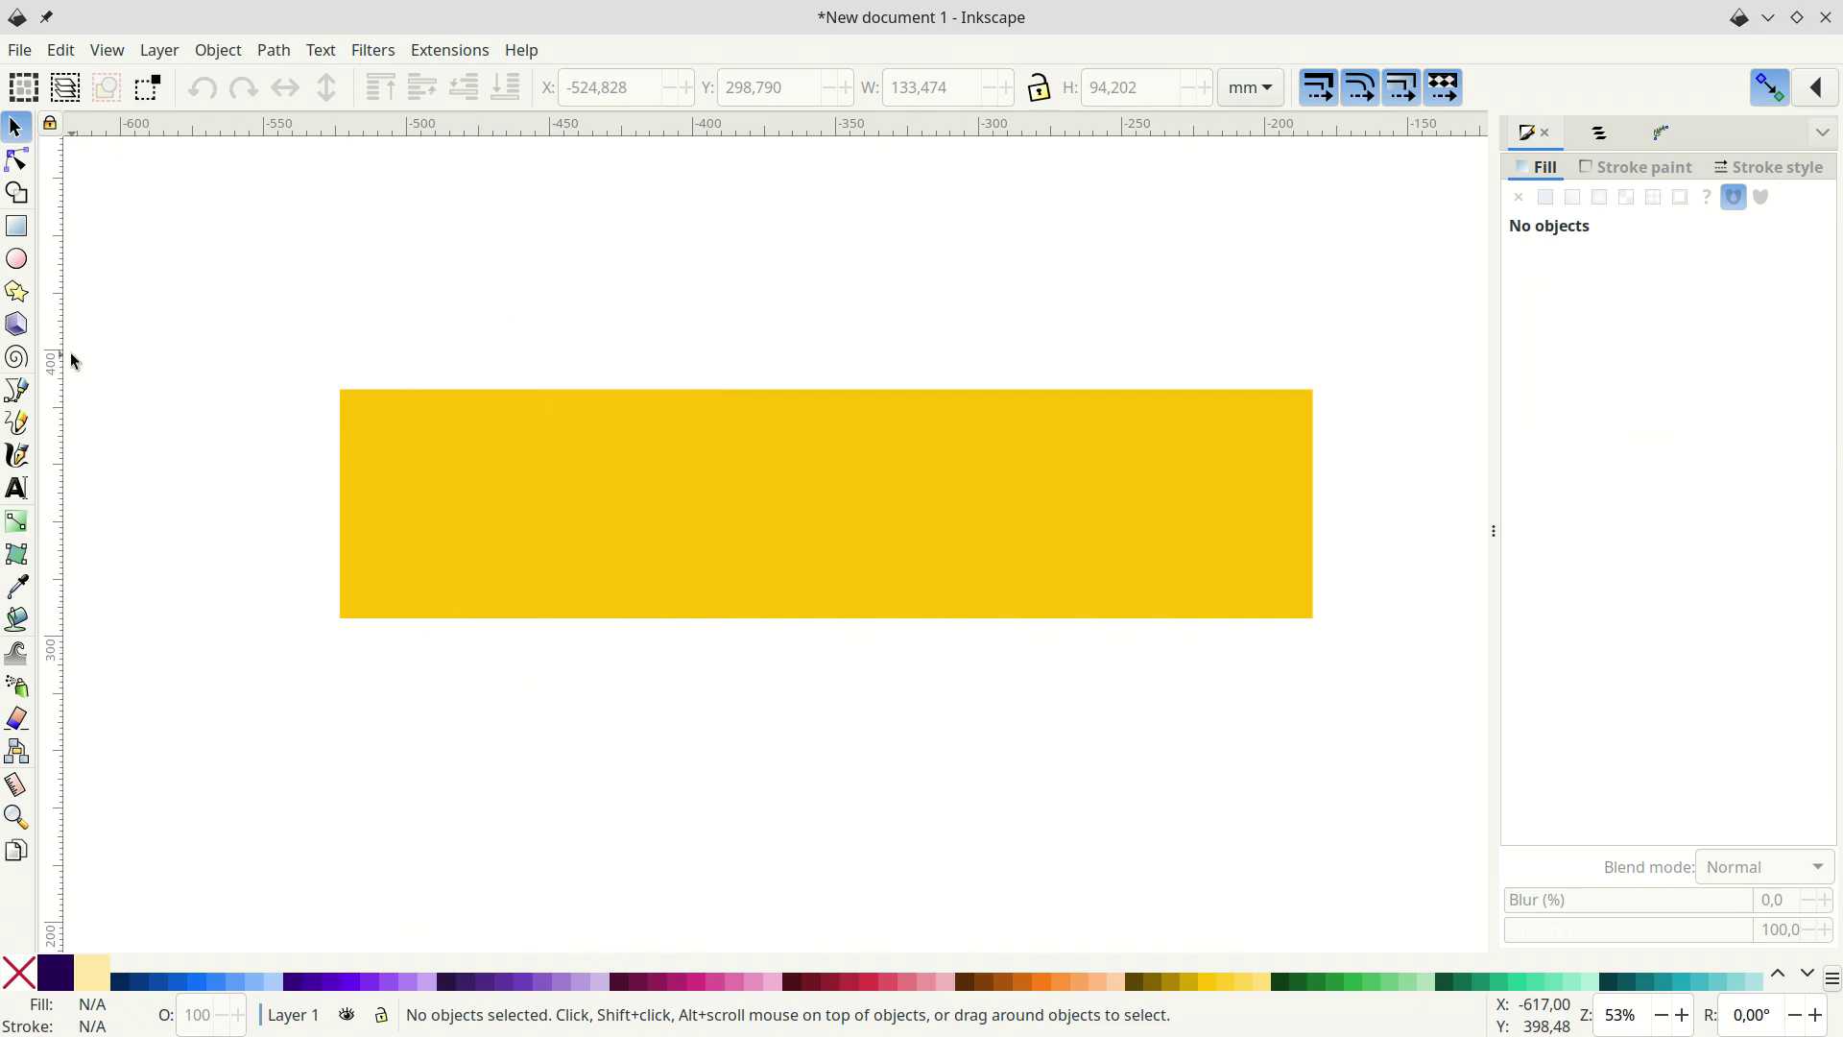
# - Move a copy of the yellow rectangle above the original and shrink it to quarter width, 85 mm
pyautogui.click(19, 394)
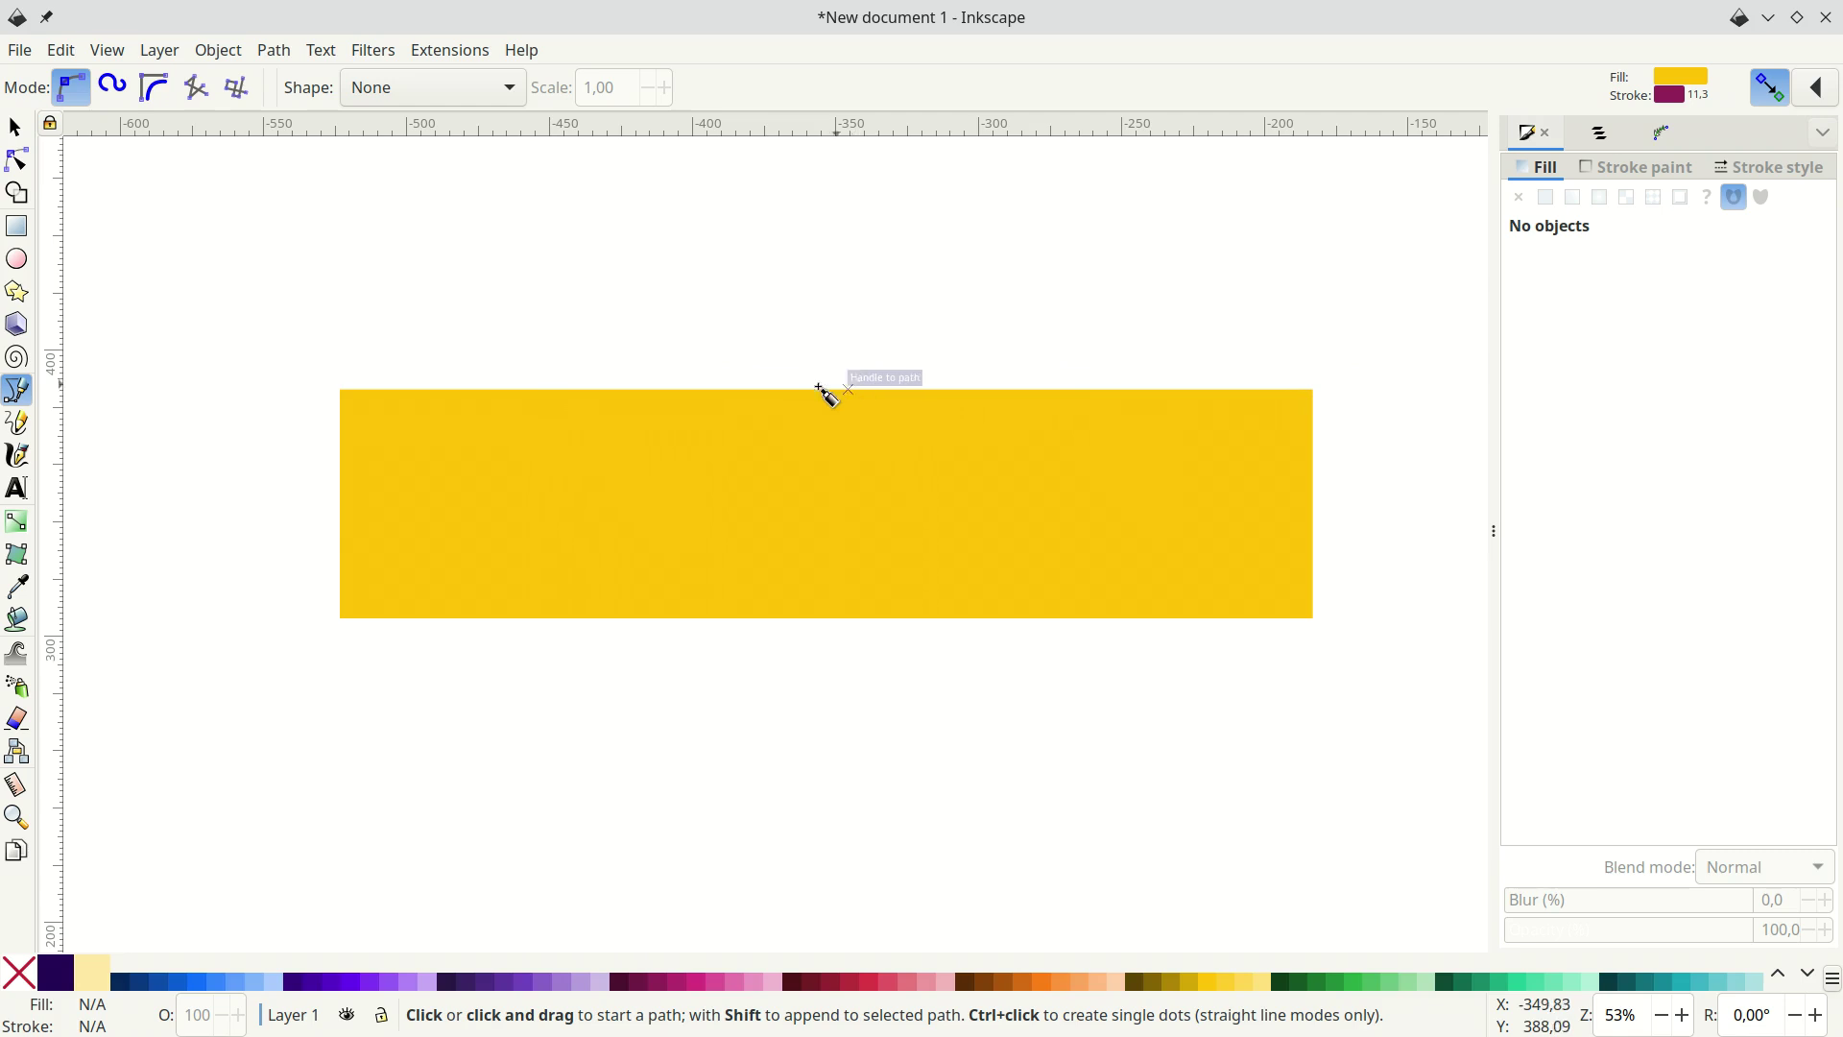
pyautogui.click(17, 225)
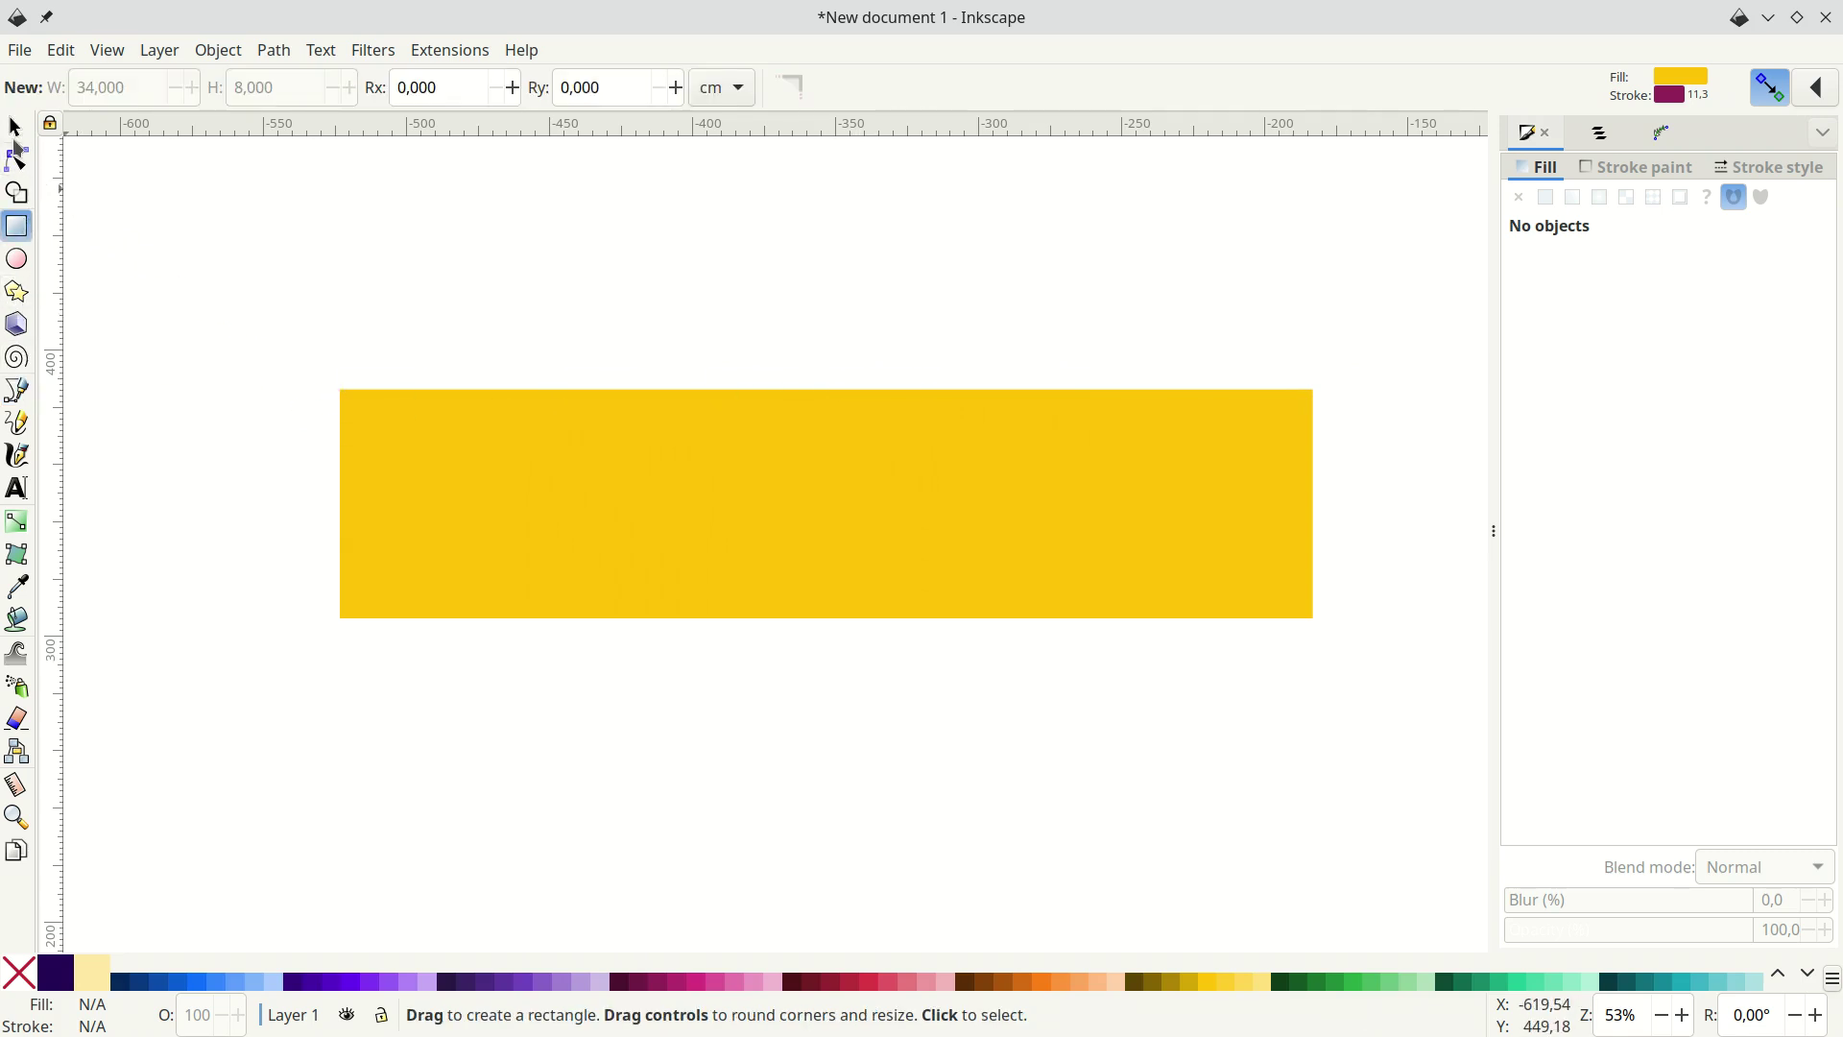
pyautogui.click(14, 128)
pyautogui.click(860, 549)
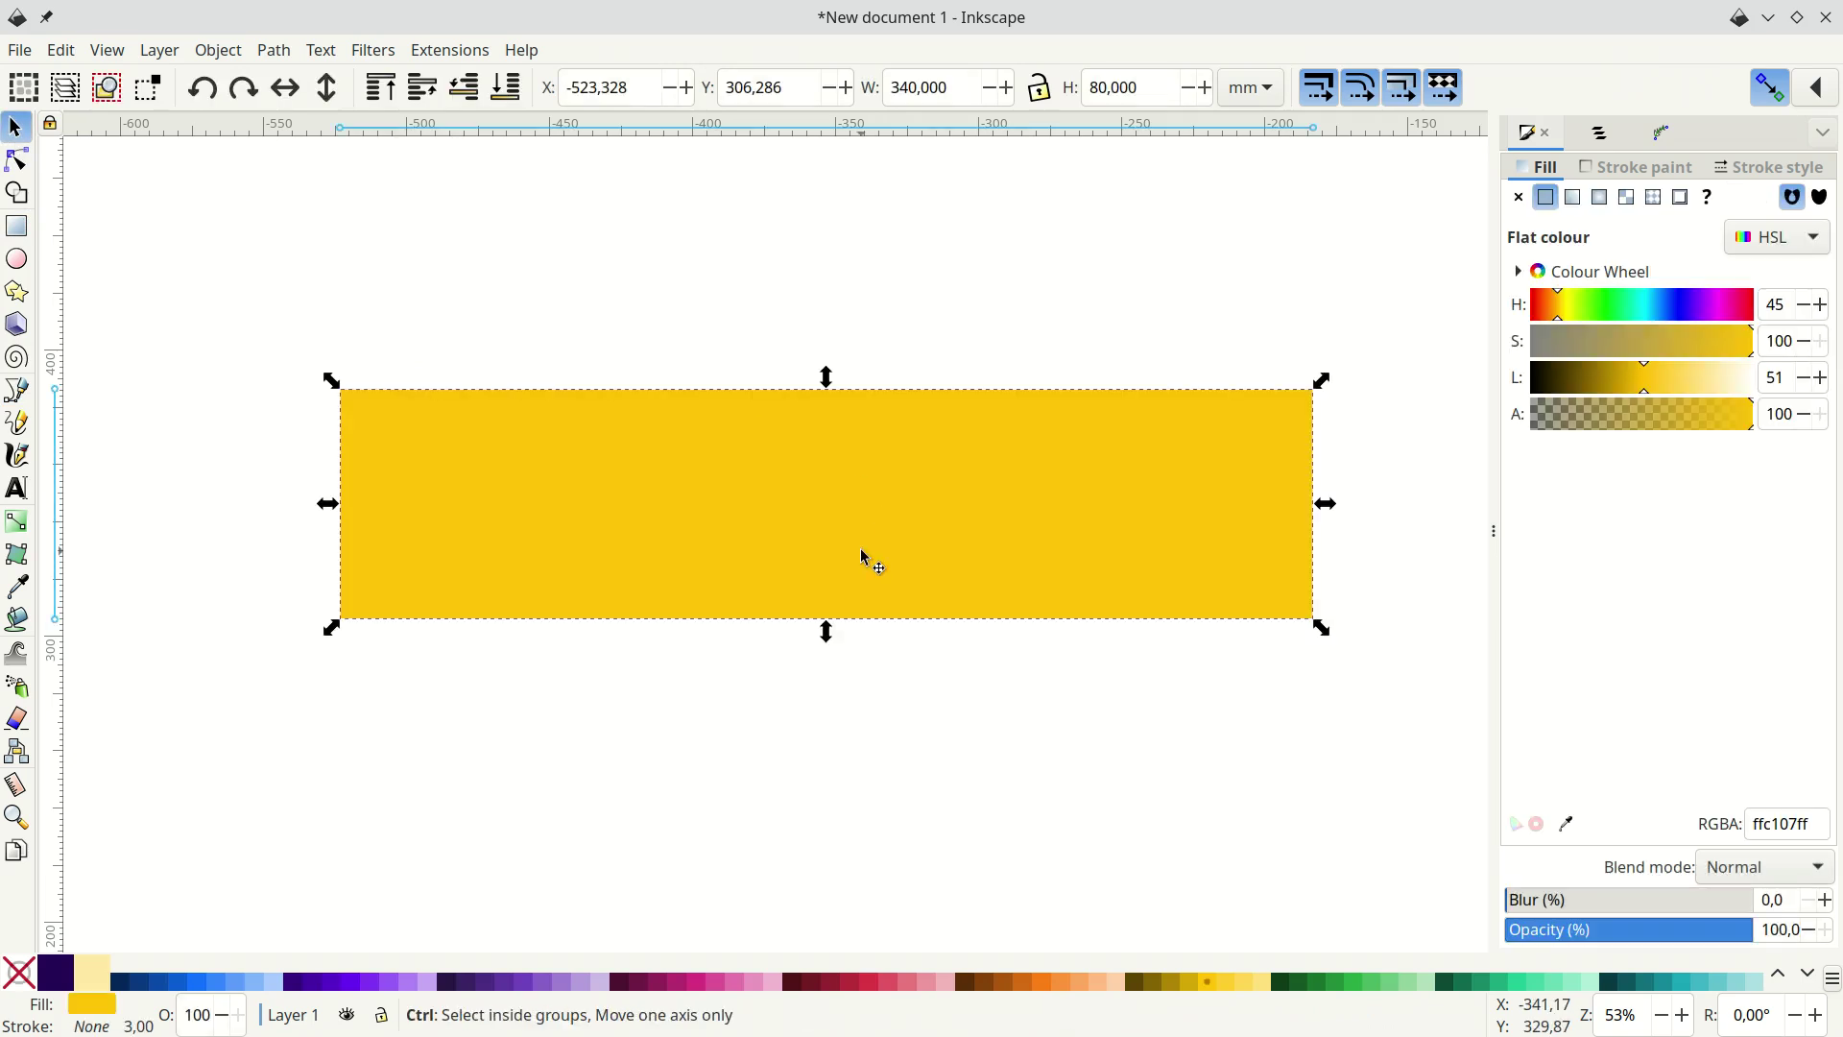
pyautogui.moveTo(863, 489); pyautogui.dragTo(866, 243)
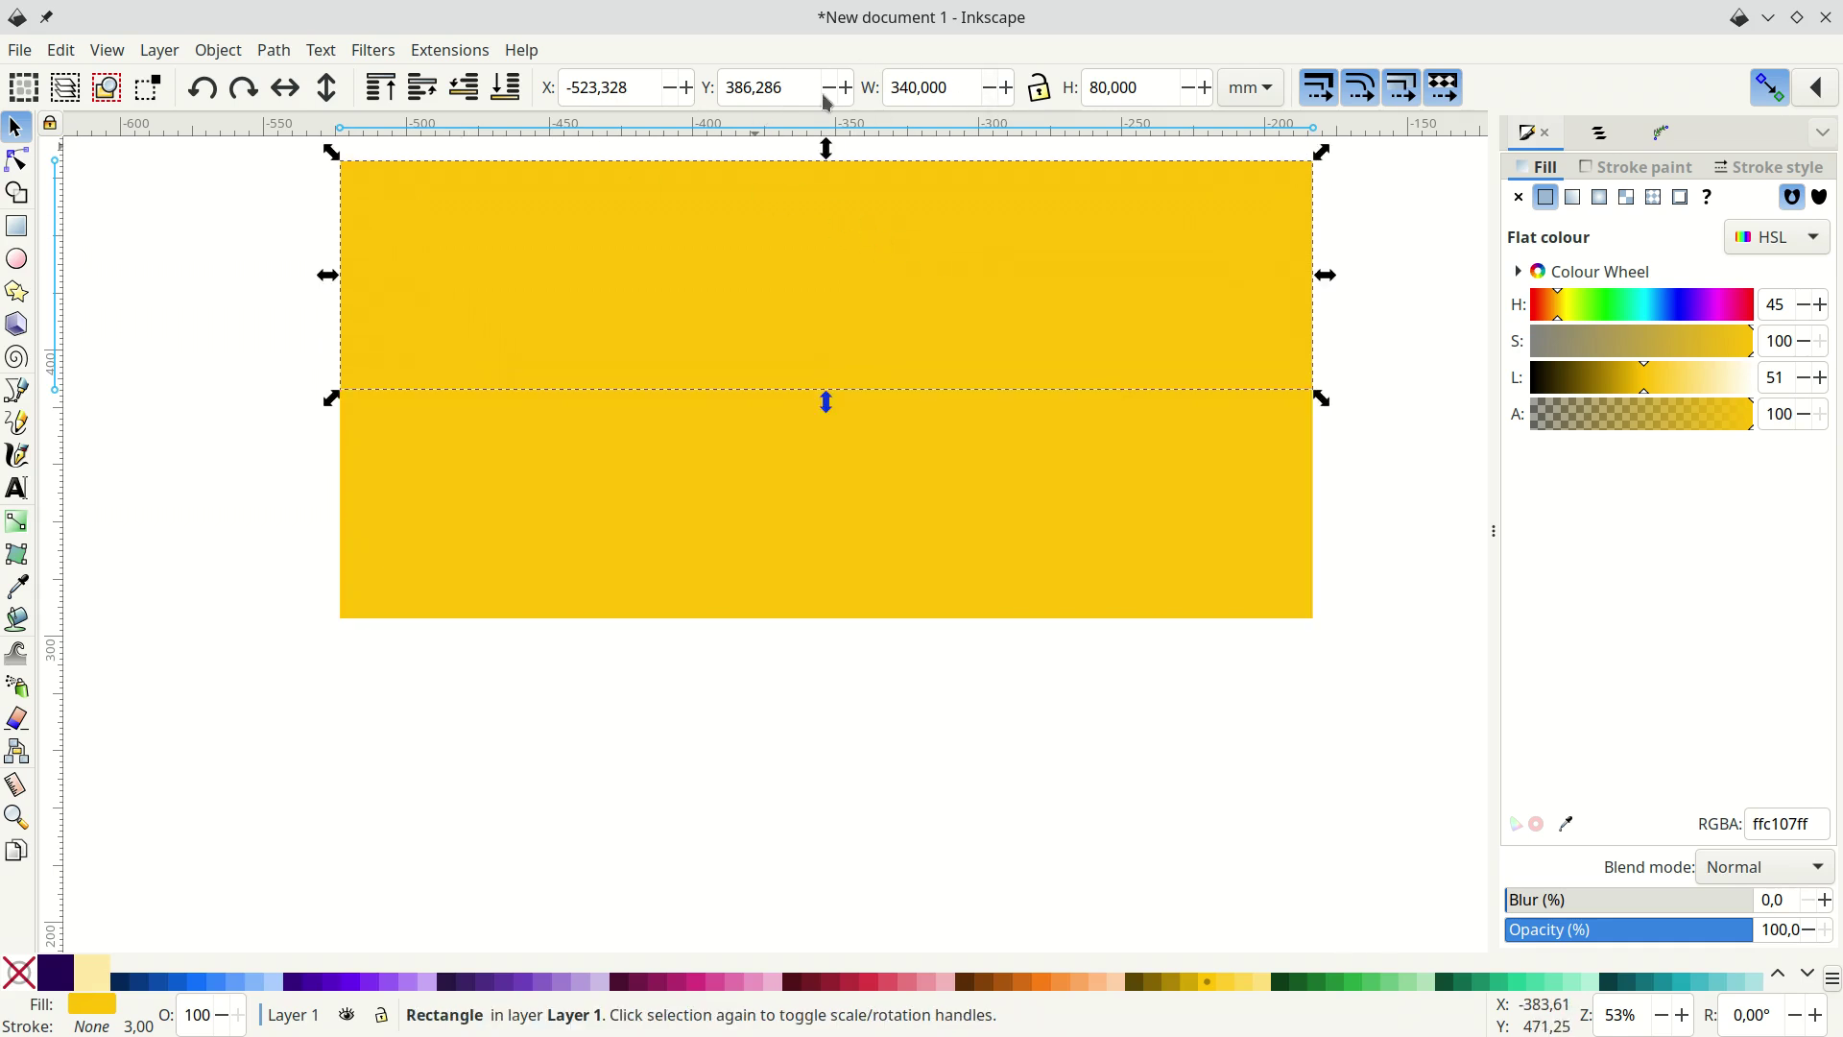
pyautogui.click(958, 88)
pyautogui.write('/4')
pyautogui.press('Return')
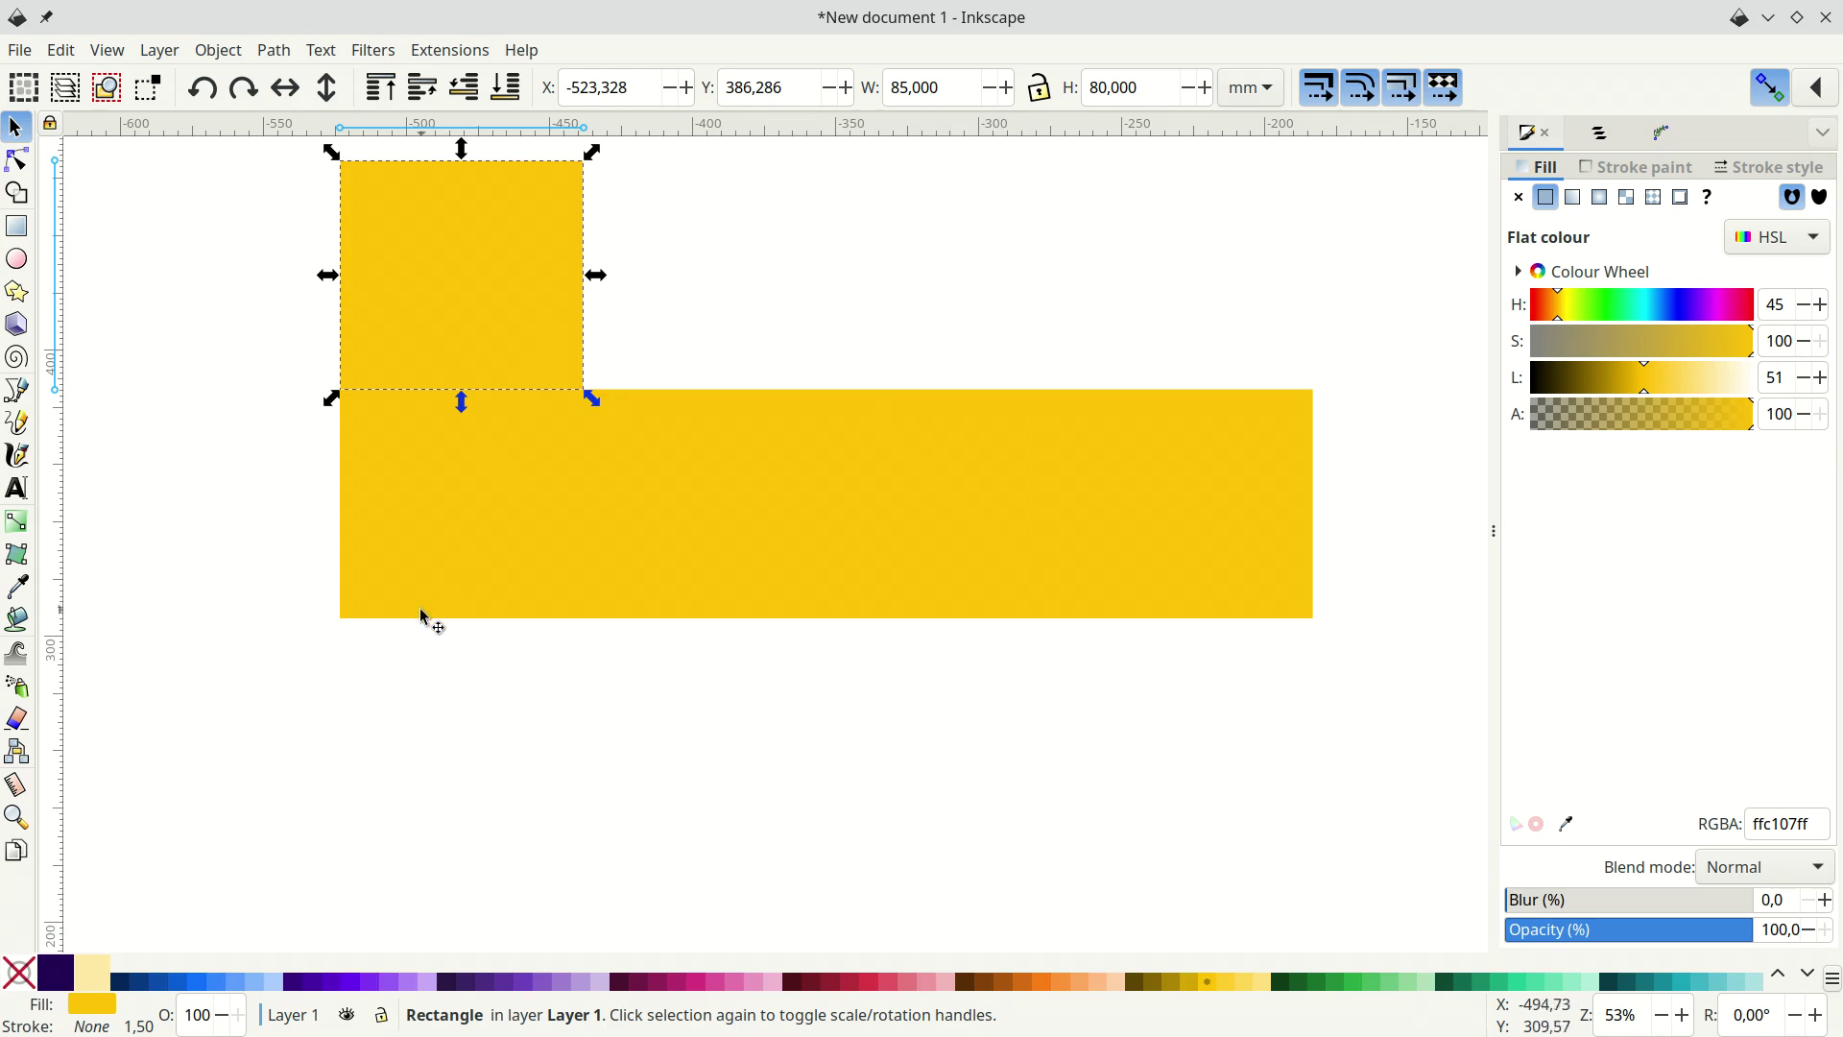
# - Draw a purple diagonal from the upper block's bottom-right corner to the strip's bottom-left corner
pyautogui.click(583, 389)
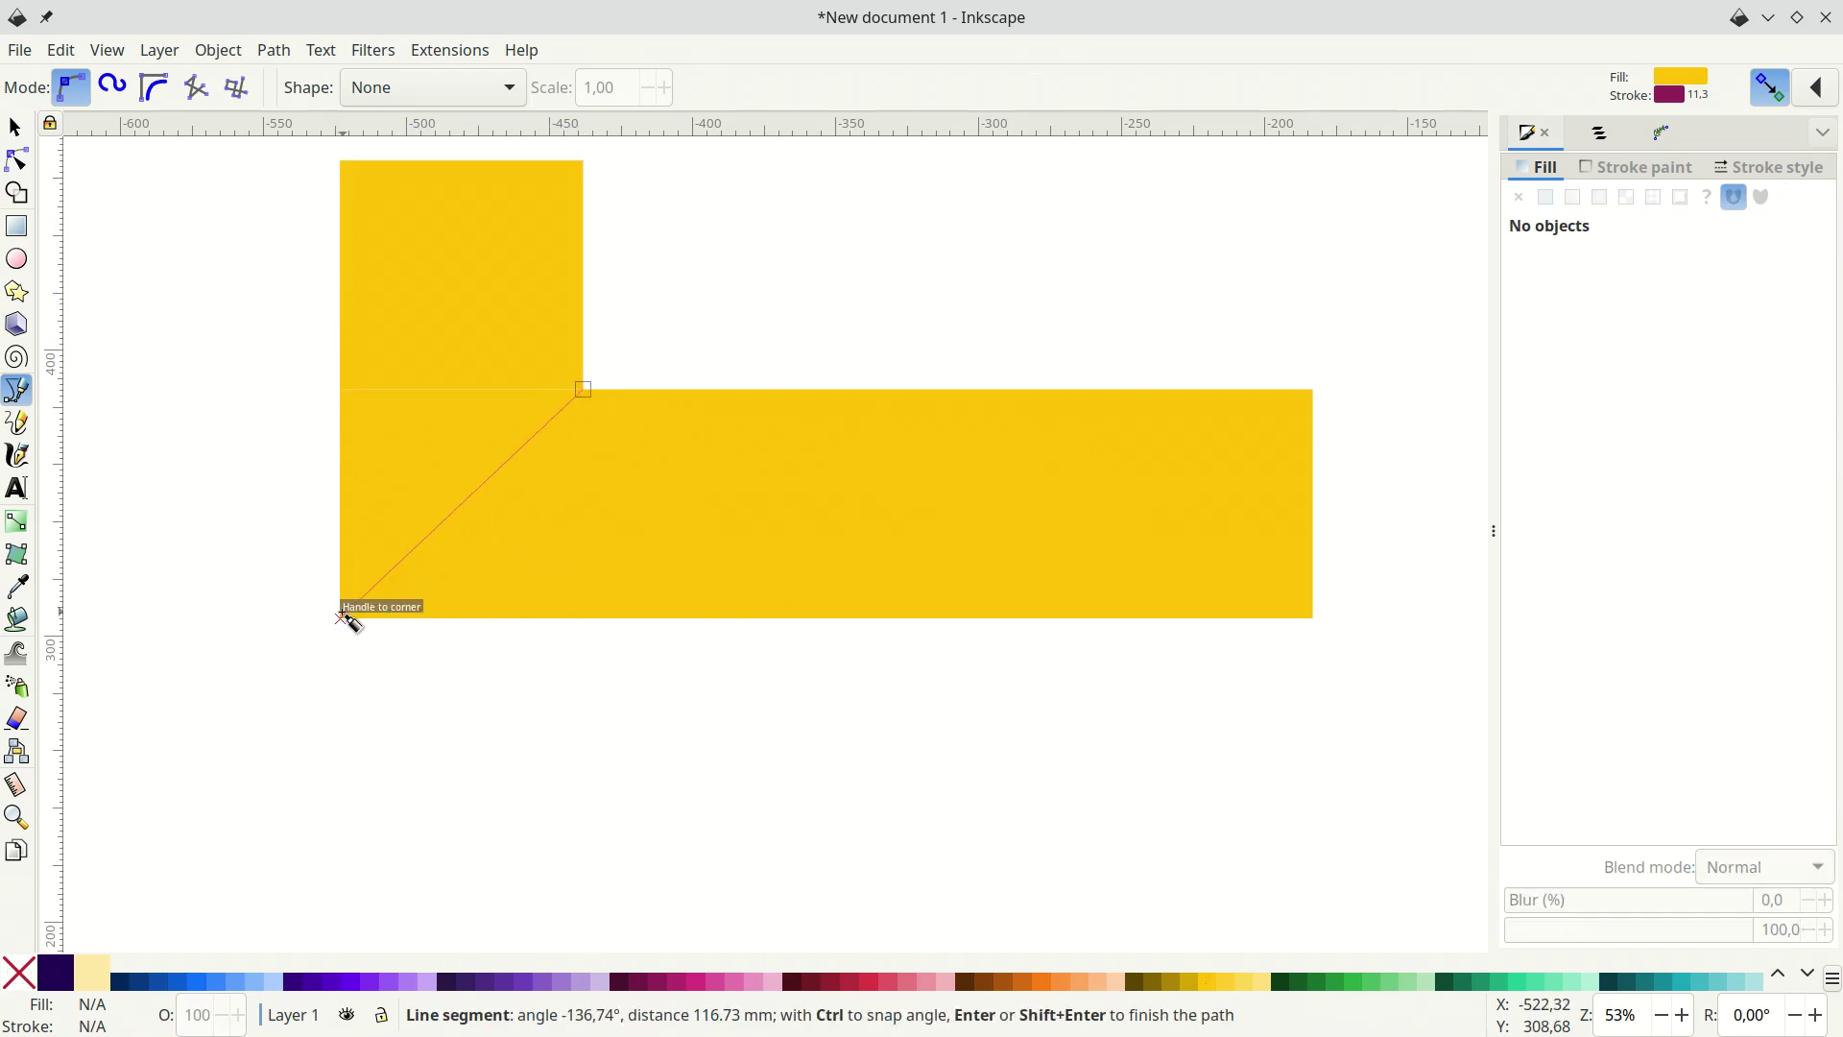
pyautogui.click(341, 617)
pyautogui.press('Return')
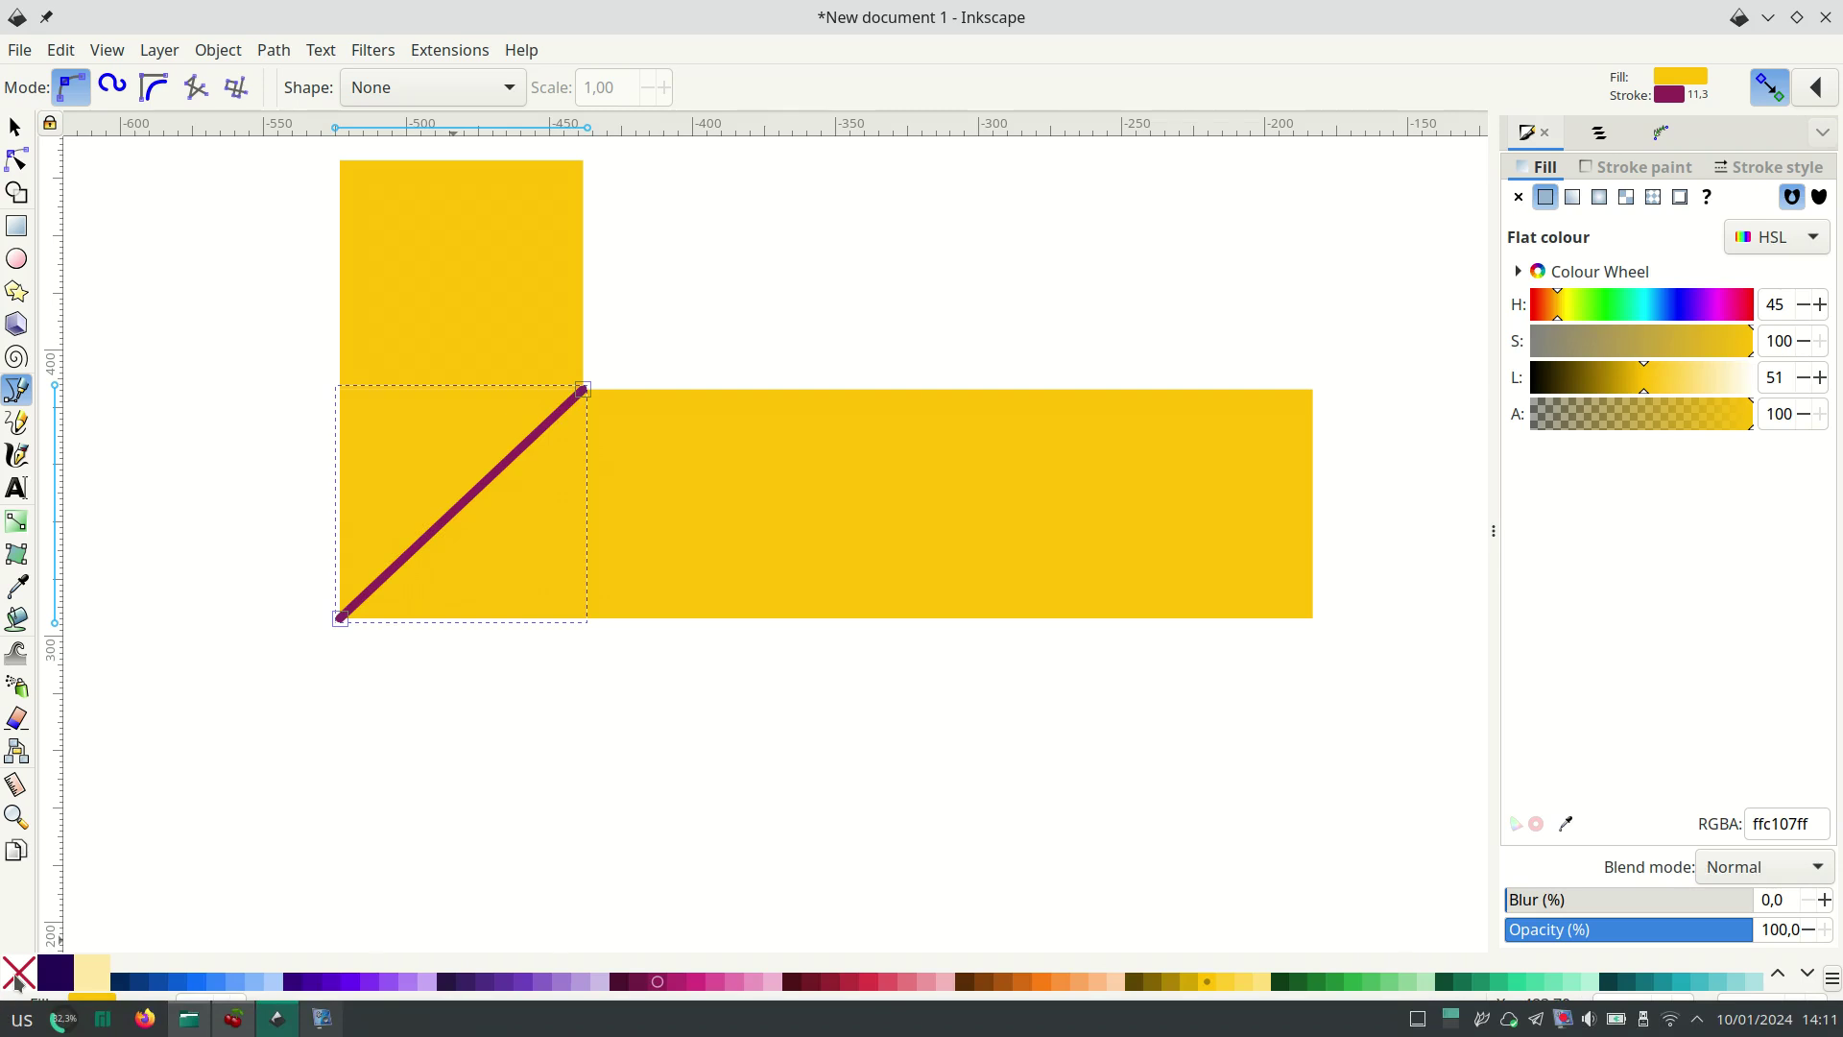
# - Remove the diagonal line's fill and bend it into a curve
pyautogui.click(18, 972)
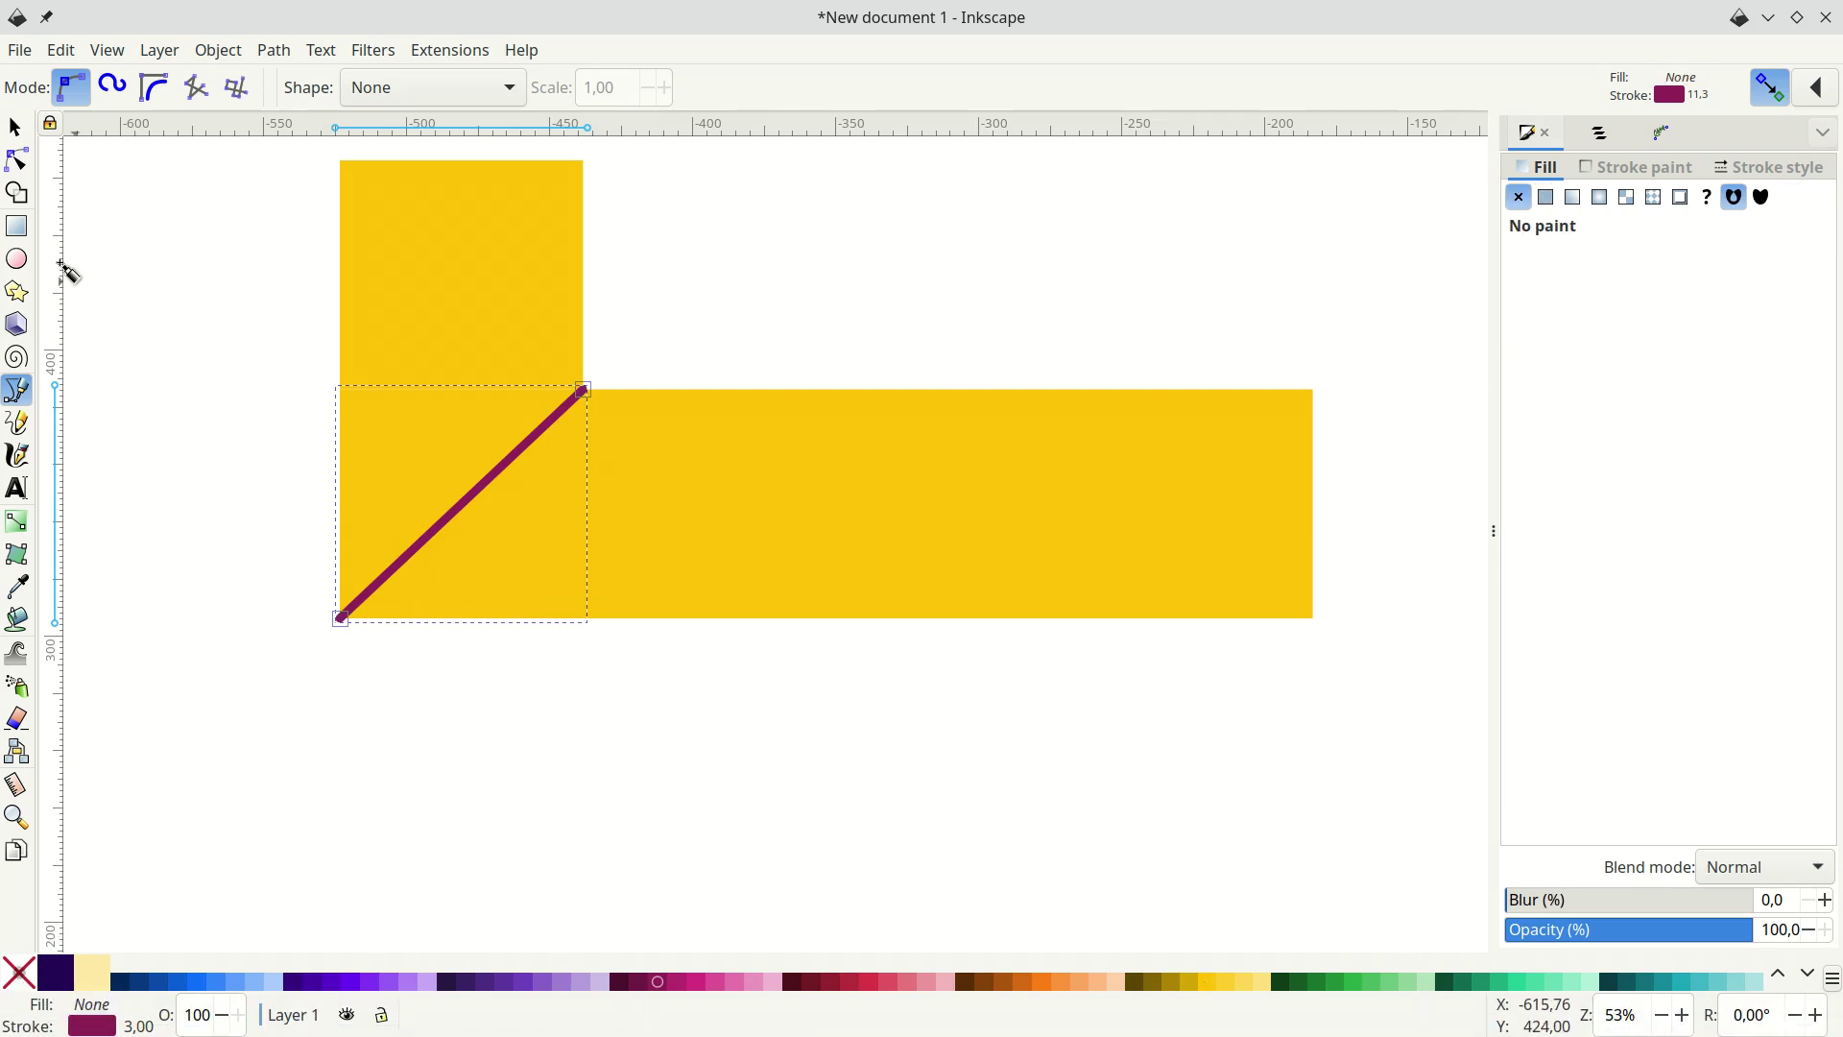
pyautogui.click(16, 160)
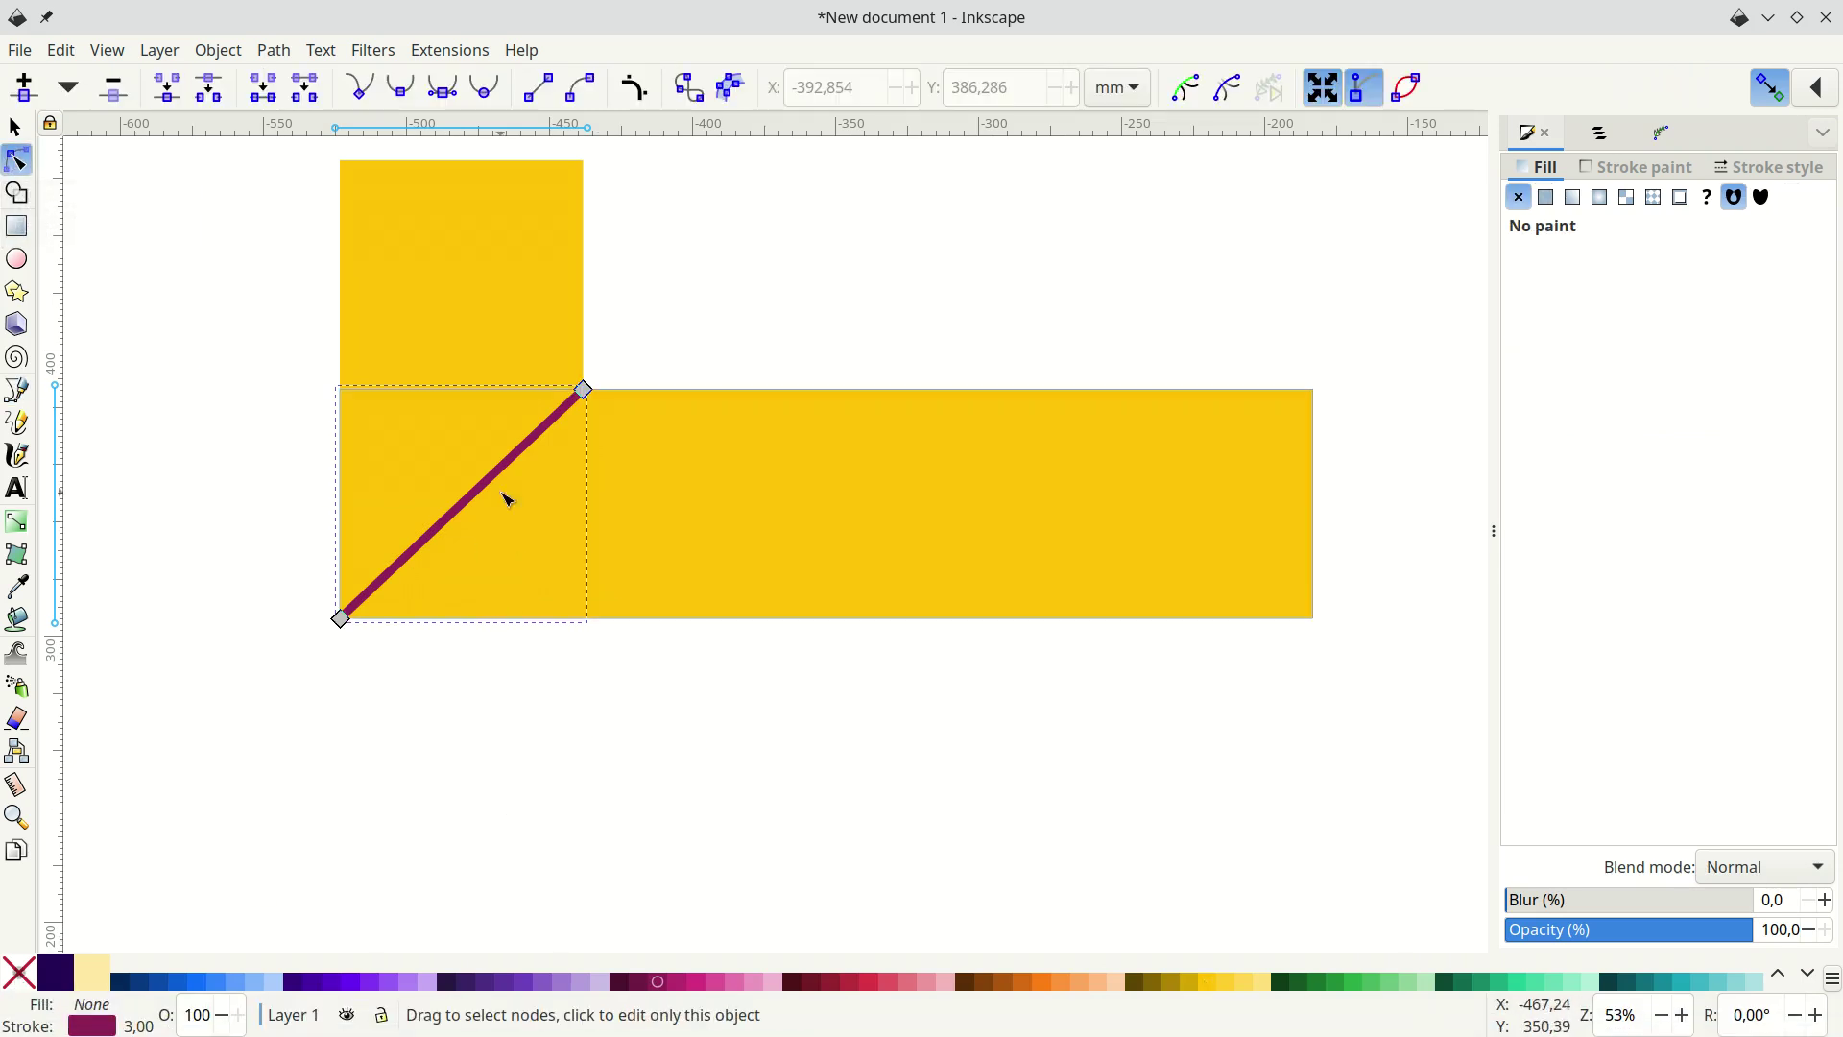
pyautogui.moveTo(476, 493); pyautogui.dragTo(428, 479)
# - Delete the small upper yellow square, keeping all other objects
pyautogui.click(496, 278)
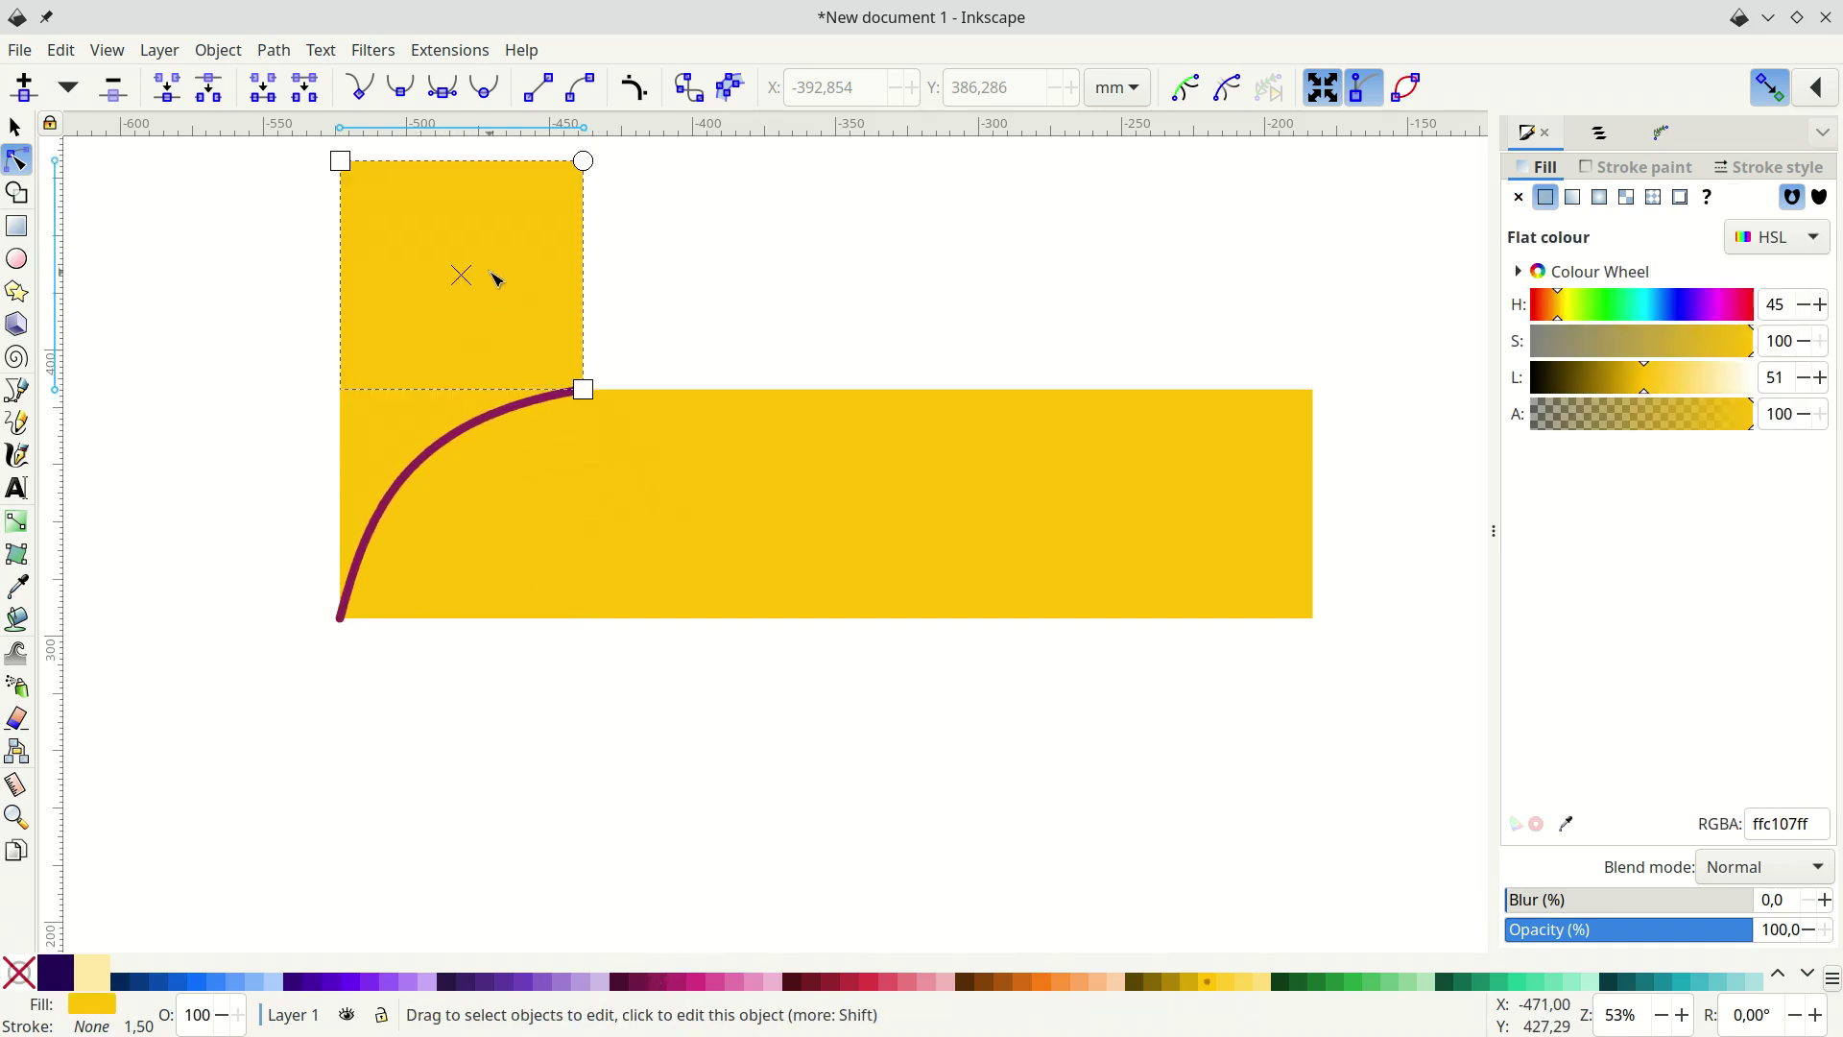
pyautogui.hotkey('ctrl', 'a')
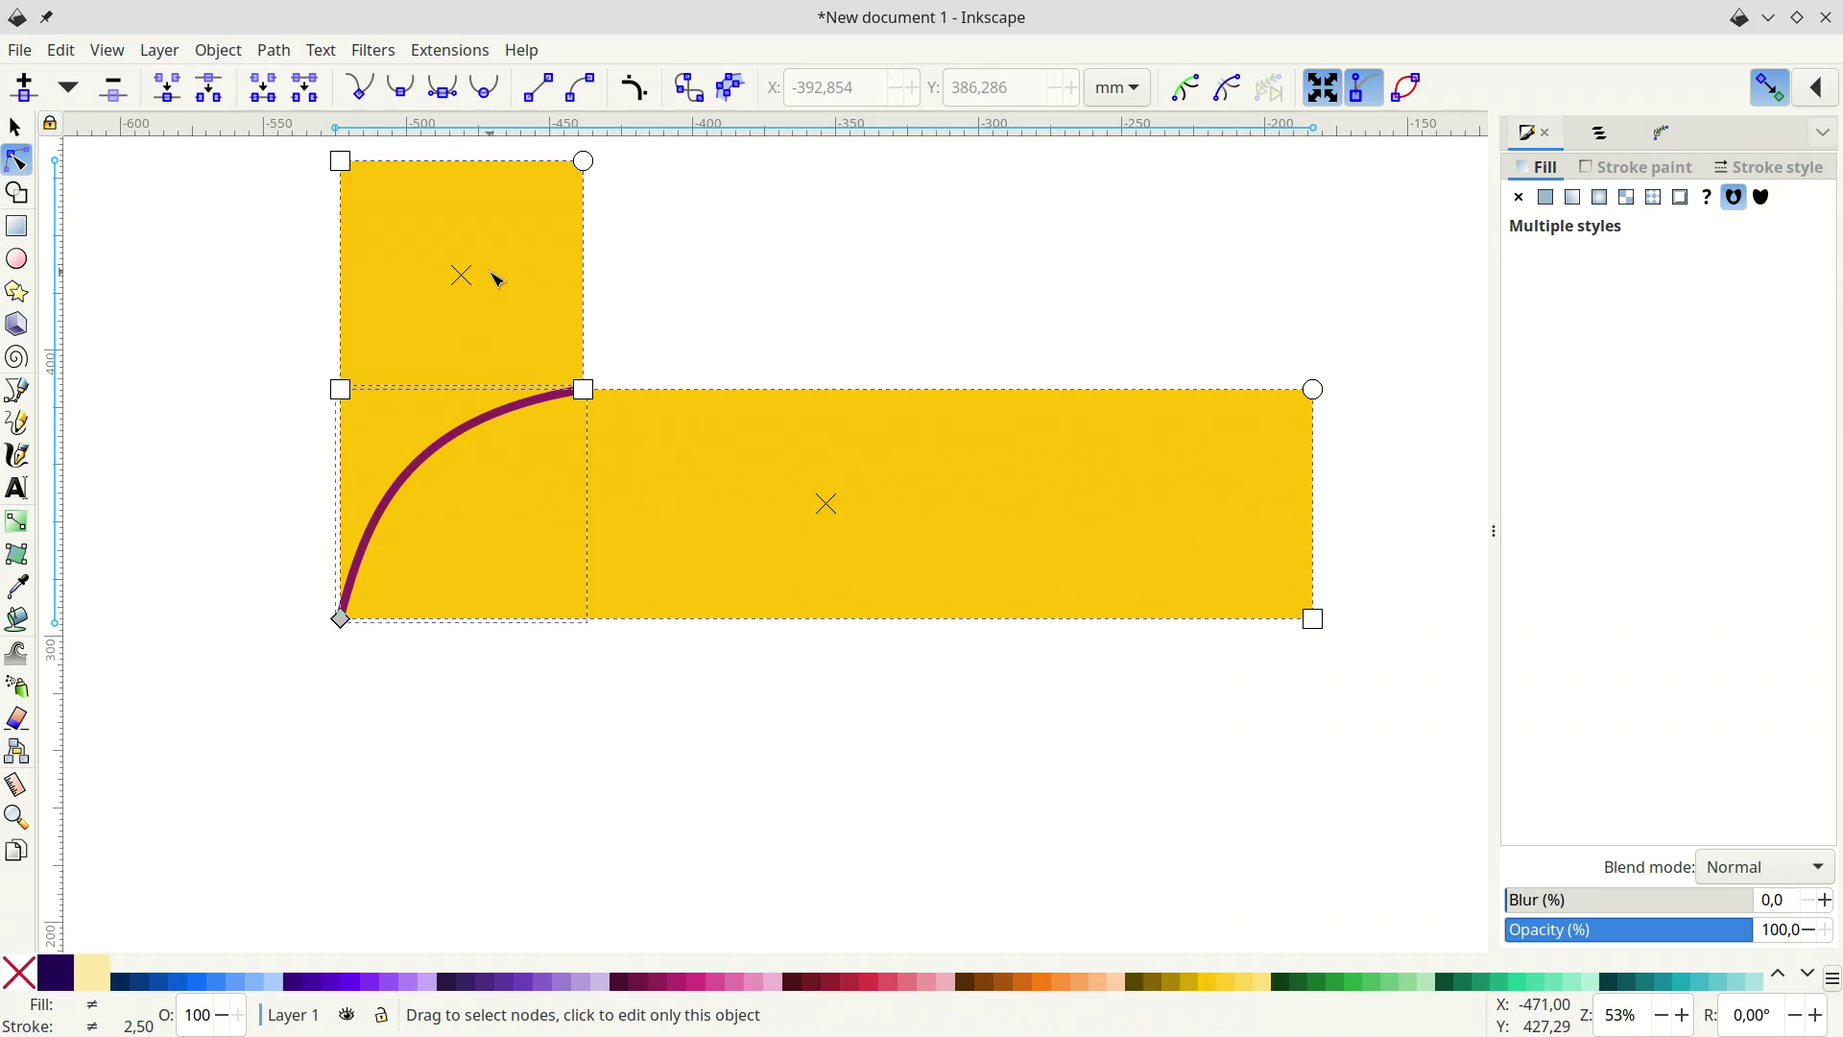
pyautogui.press('s')
pyautogui.press('Delete')
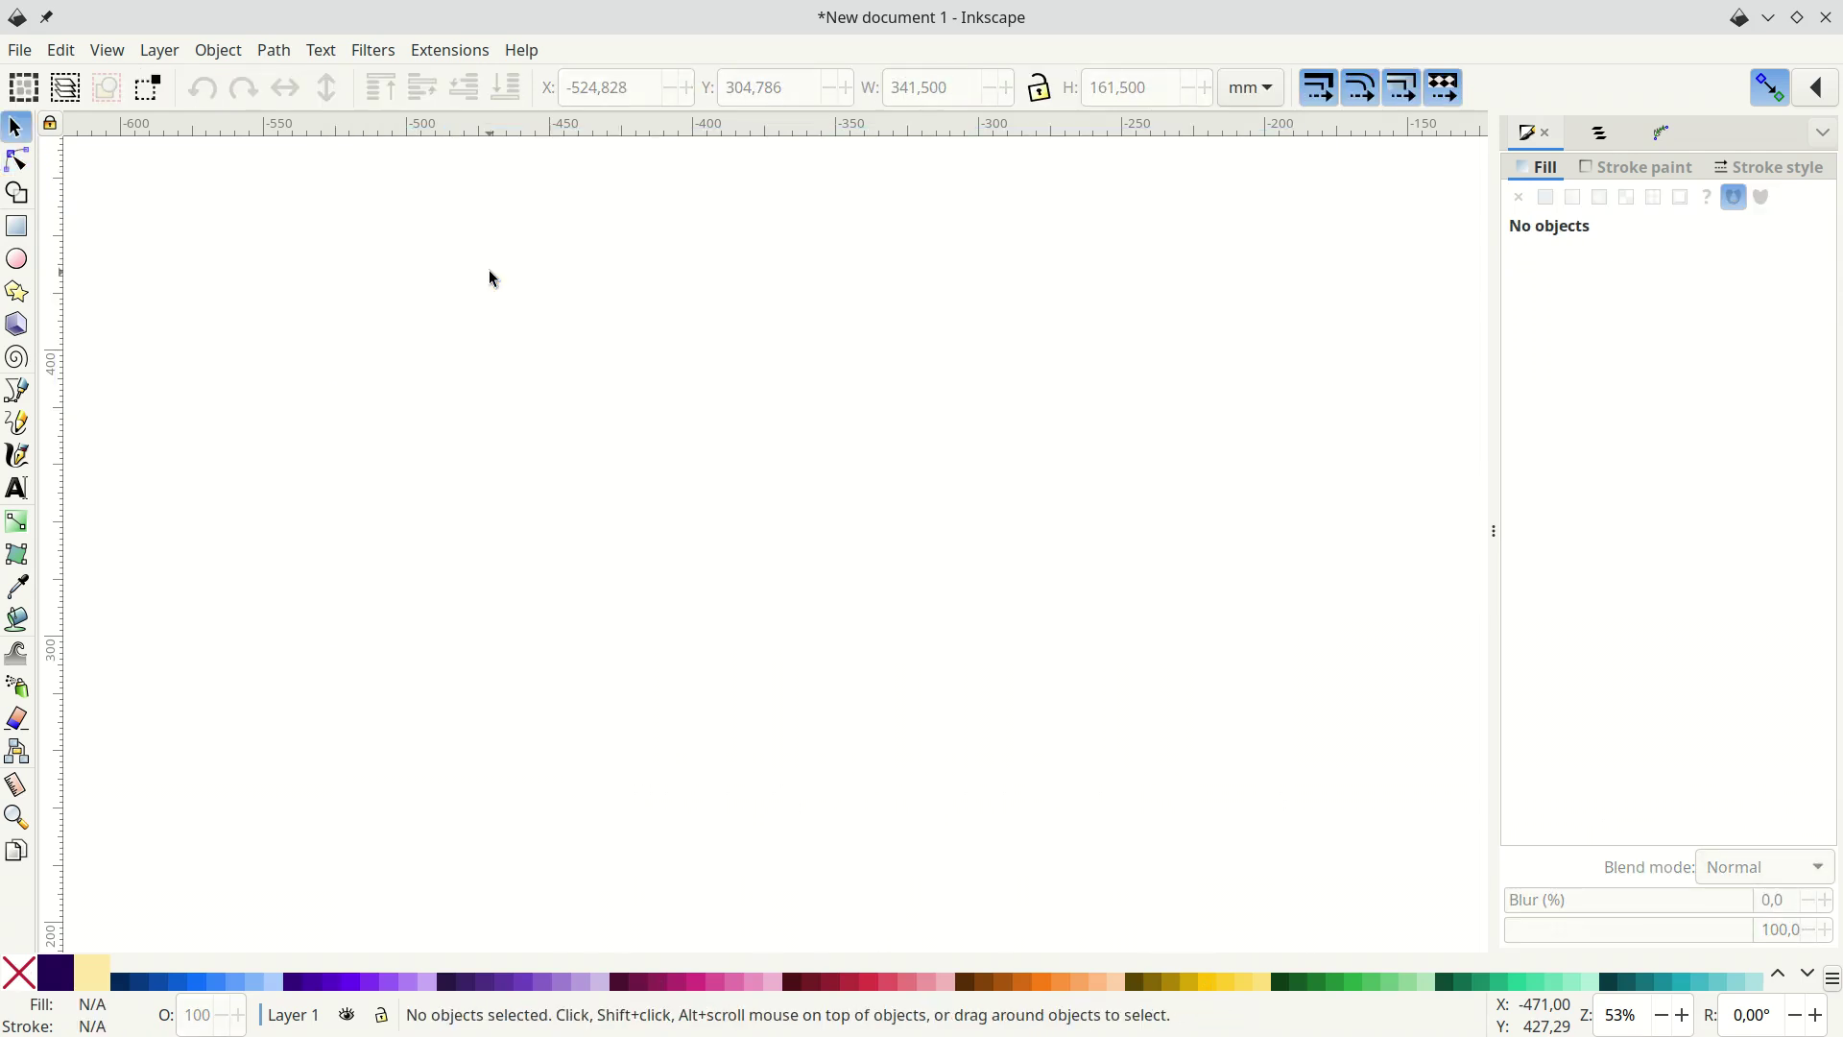
pyautogui.hotkey('ctrl', 'z')
pyautogui.click(490, 278)
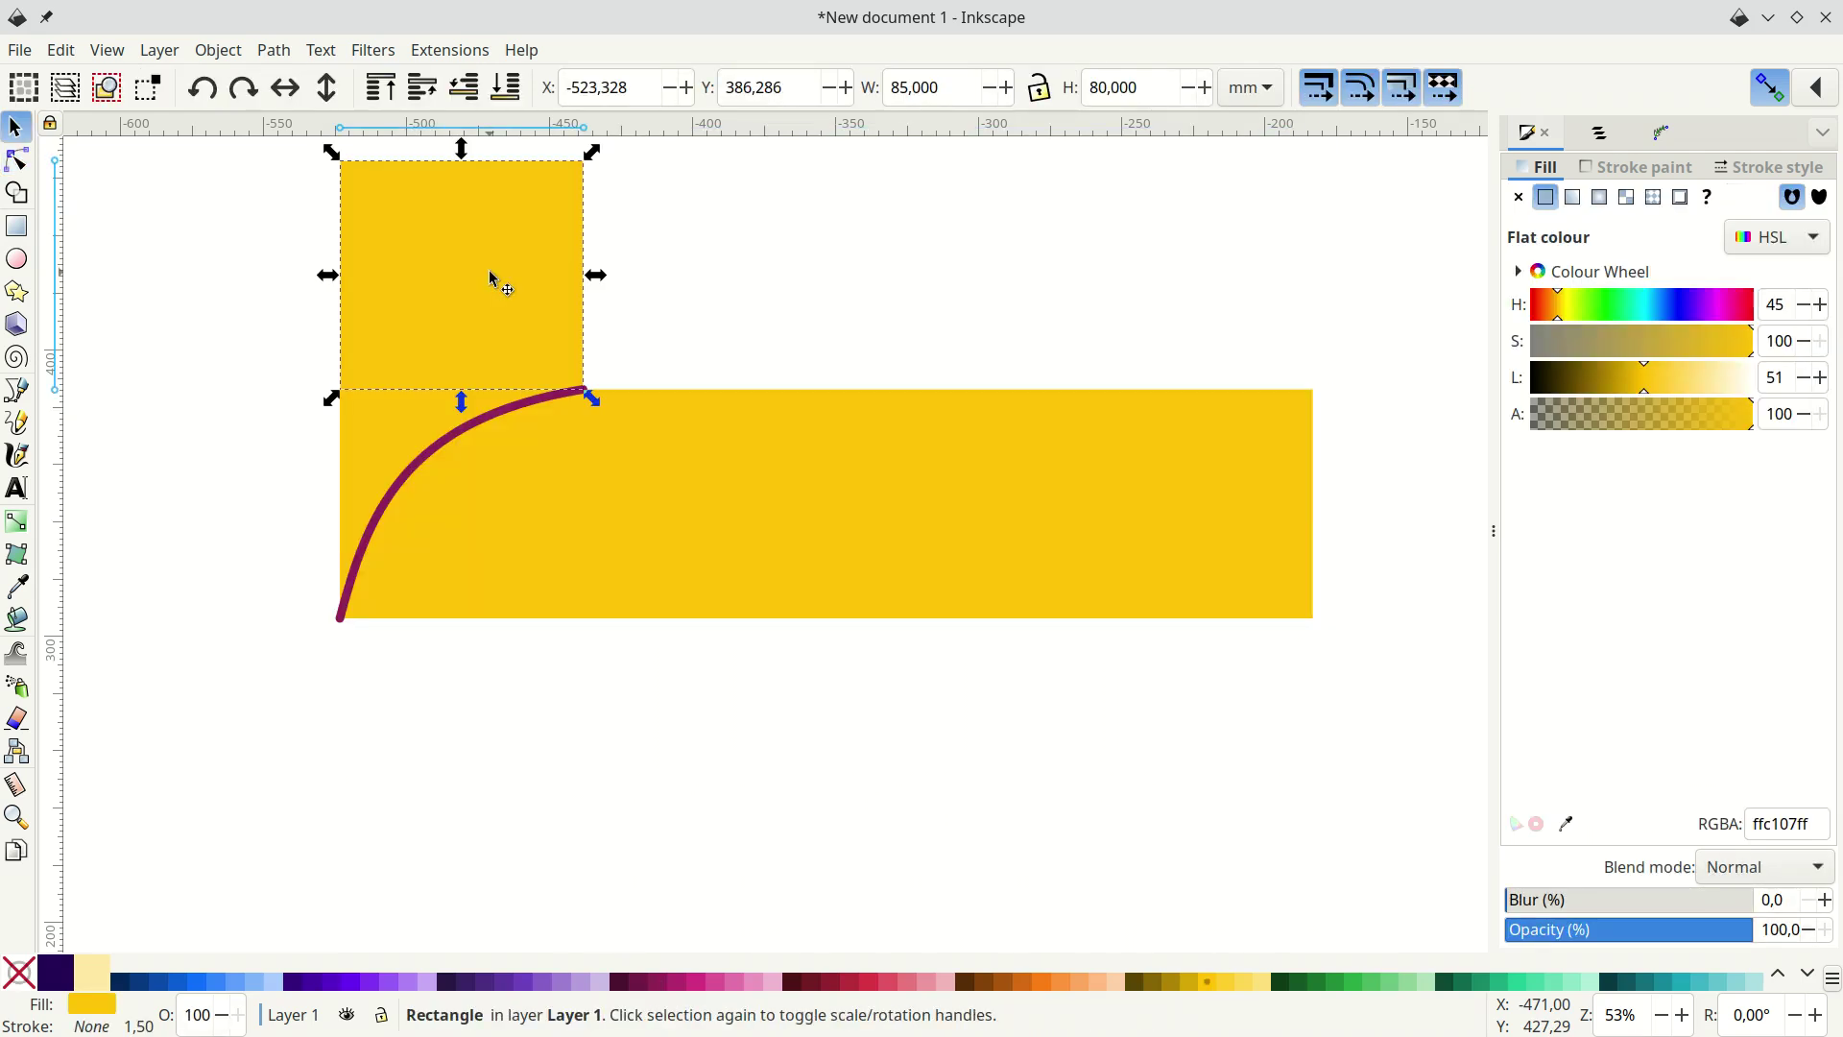
pyautogui.press('Delete')
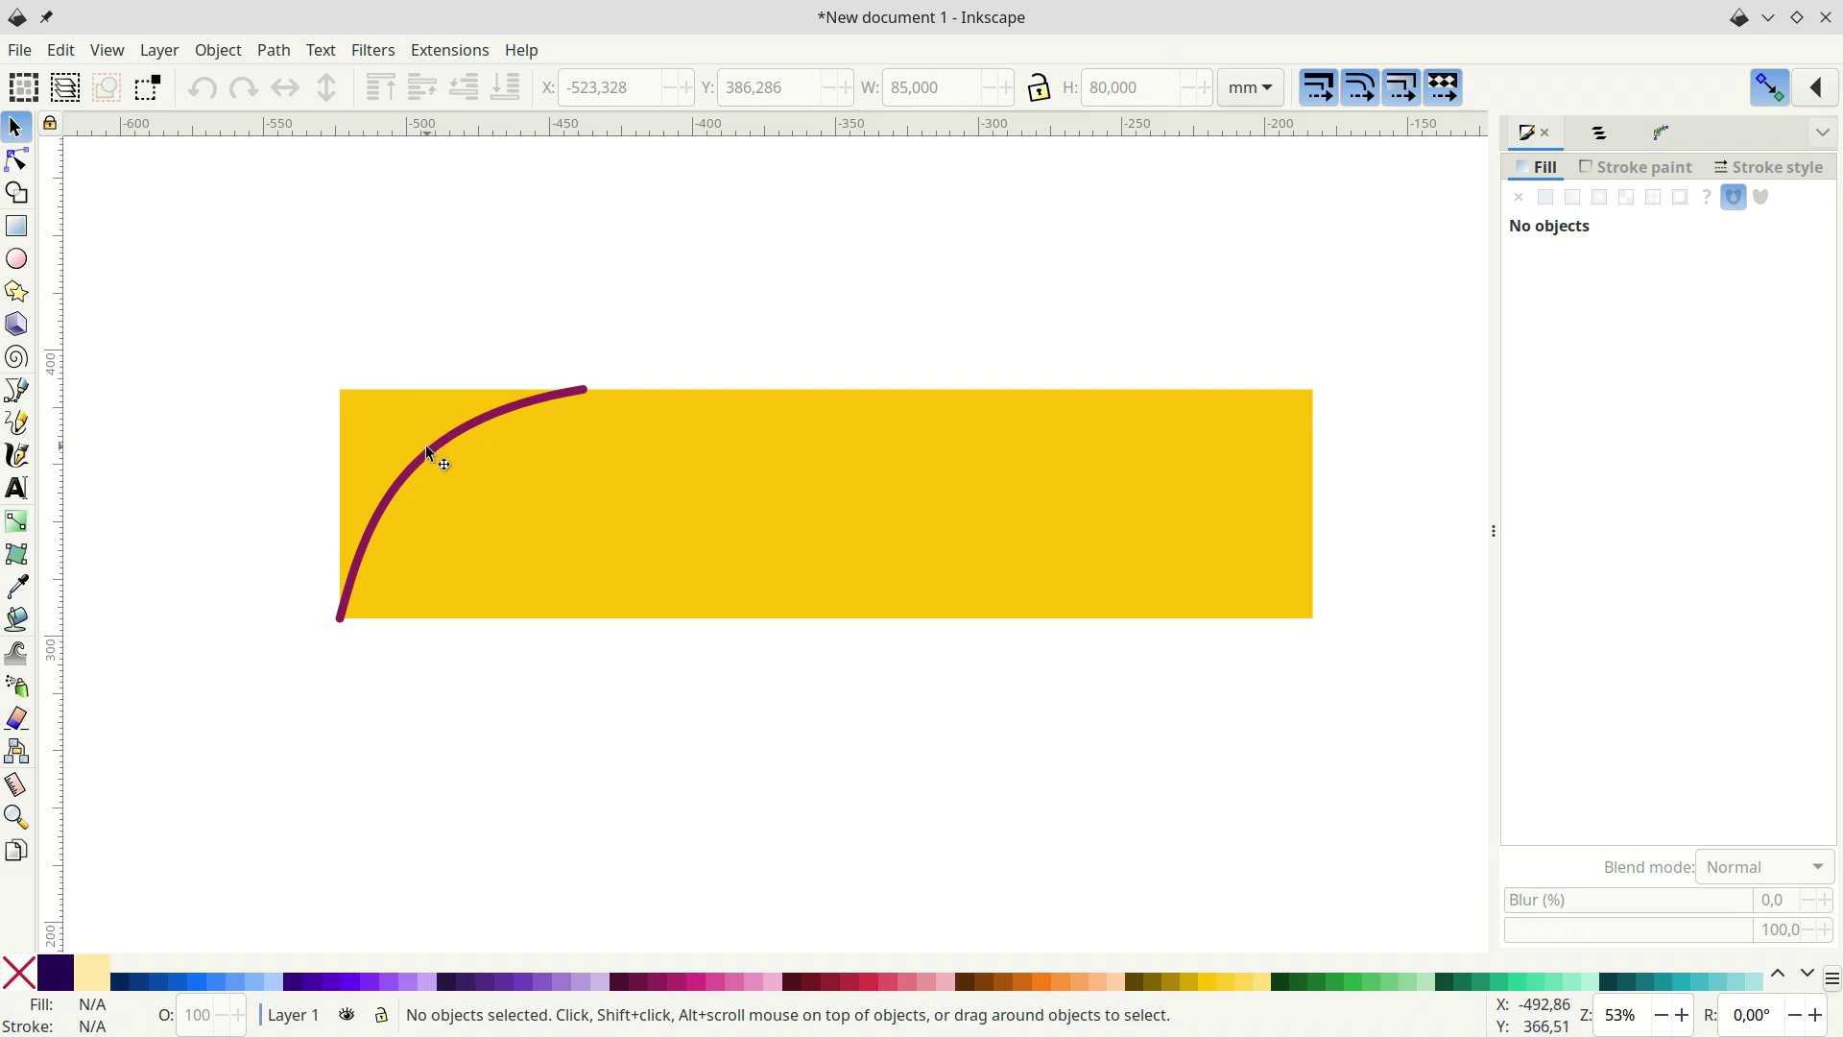
# - Bow the purple curve toward the top-left corner and give it a 1 mm stroke
pyautogui.click(430, 453)
pyautogui.doubleClick(430, 453)
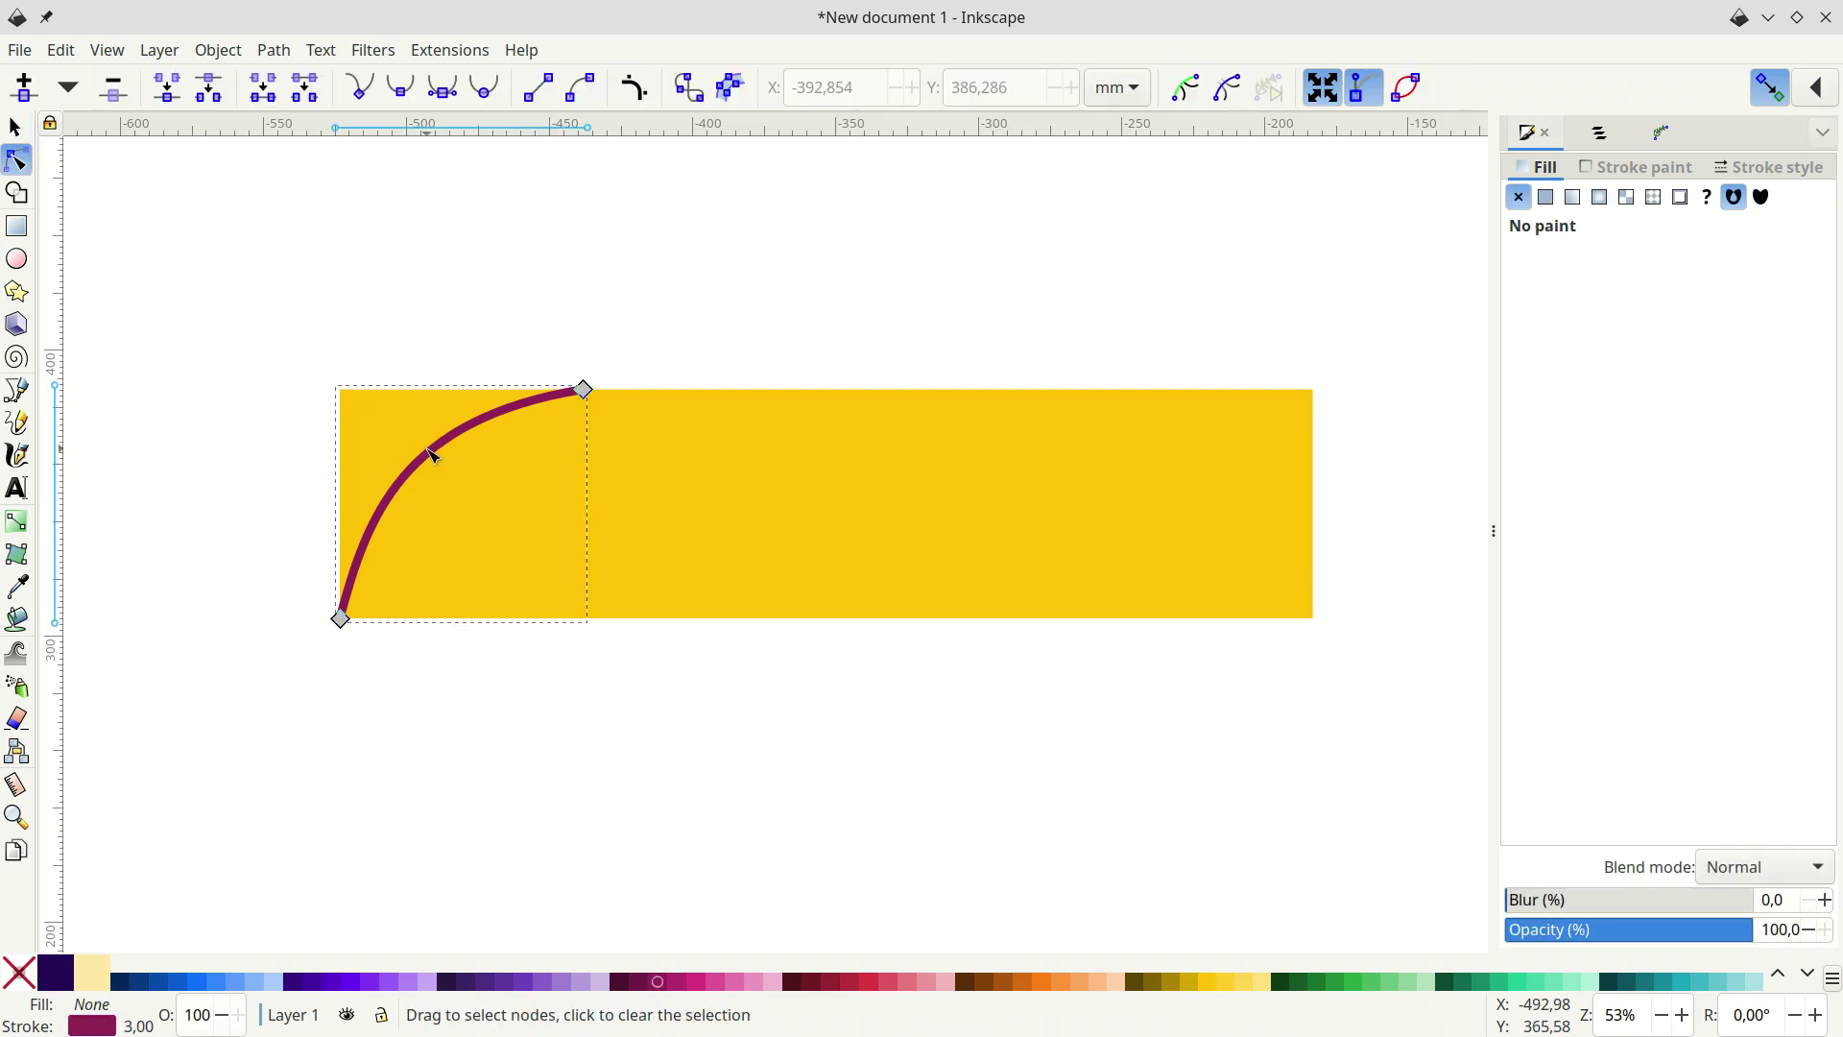
pyautogui.moveTo(444, 445); pyautogui.dragTo(398, 427)
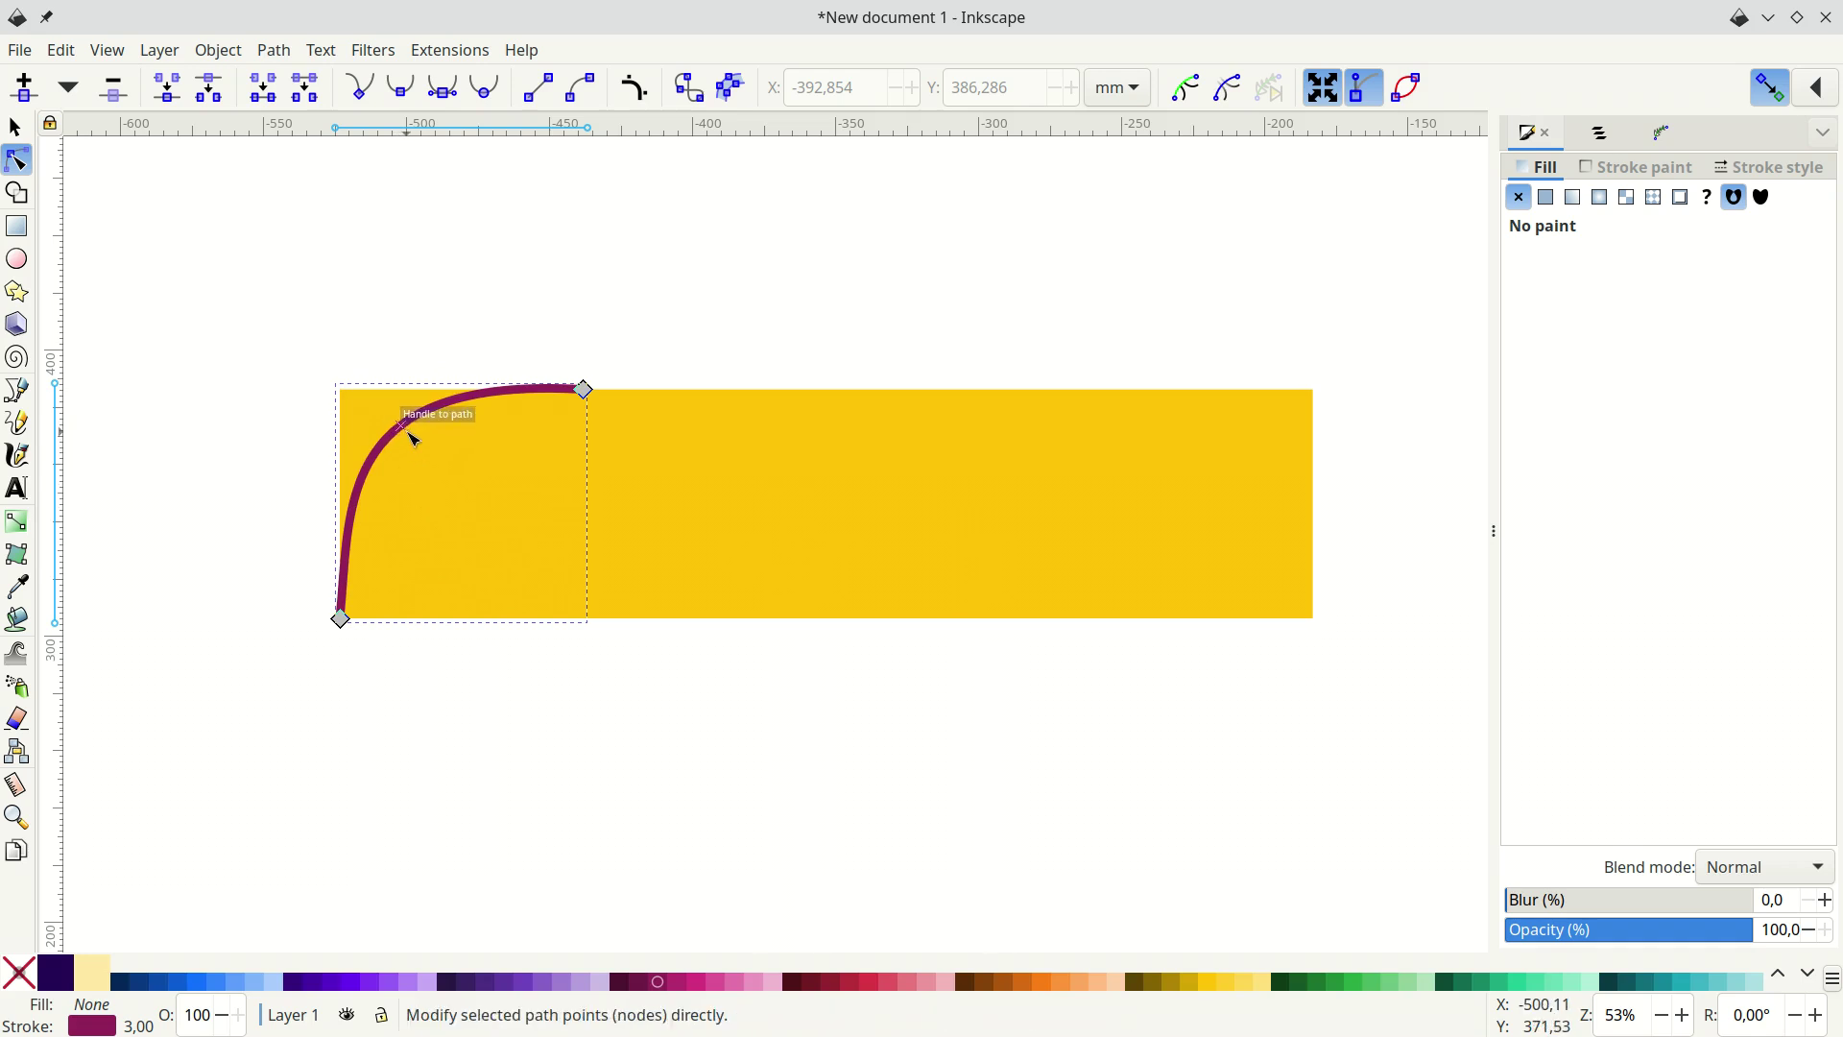
pyautogui.rightClick(147, 1025)
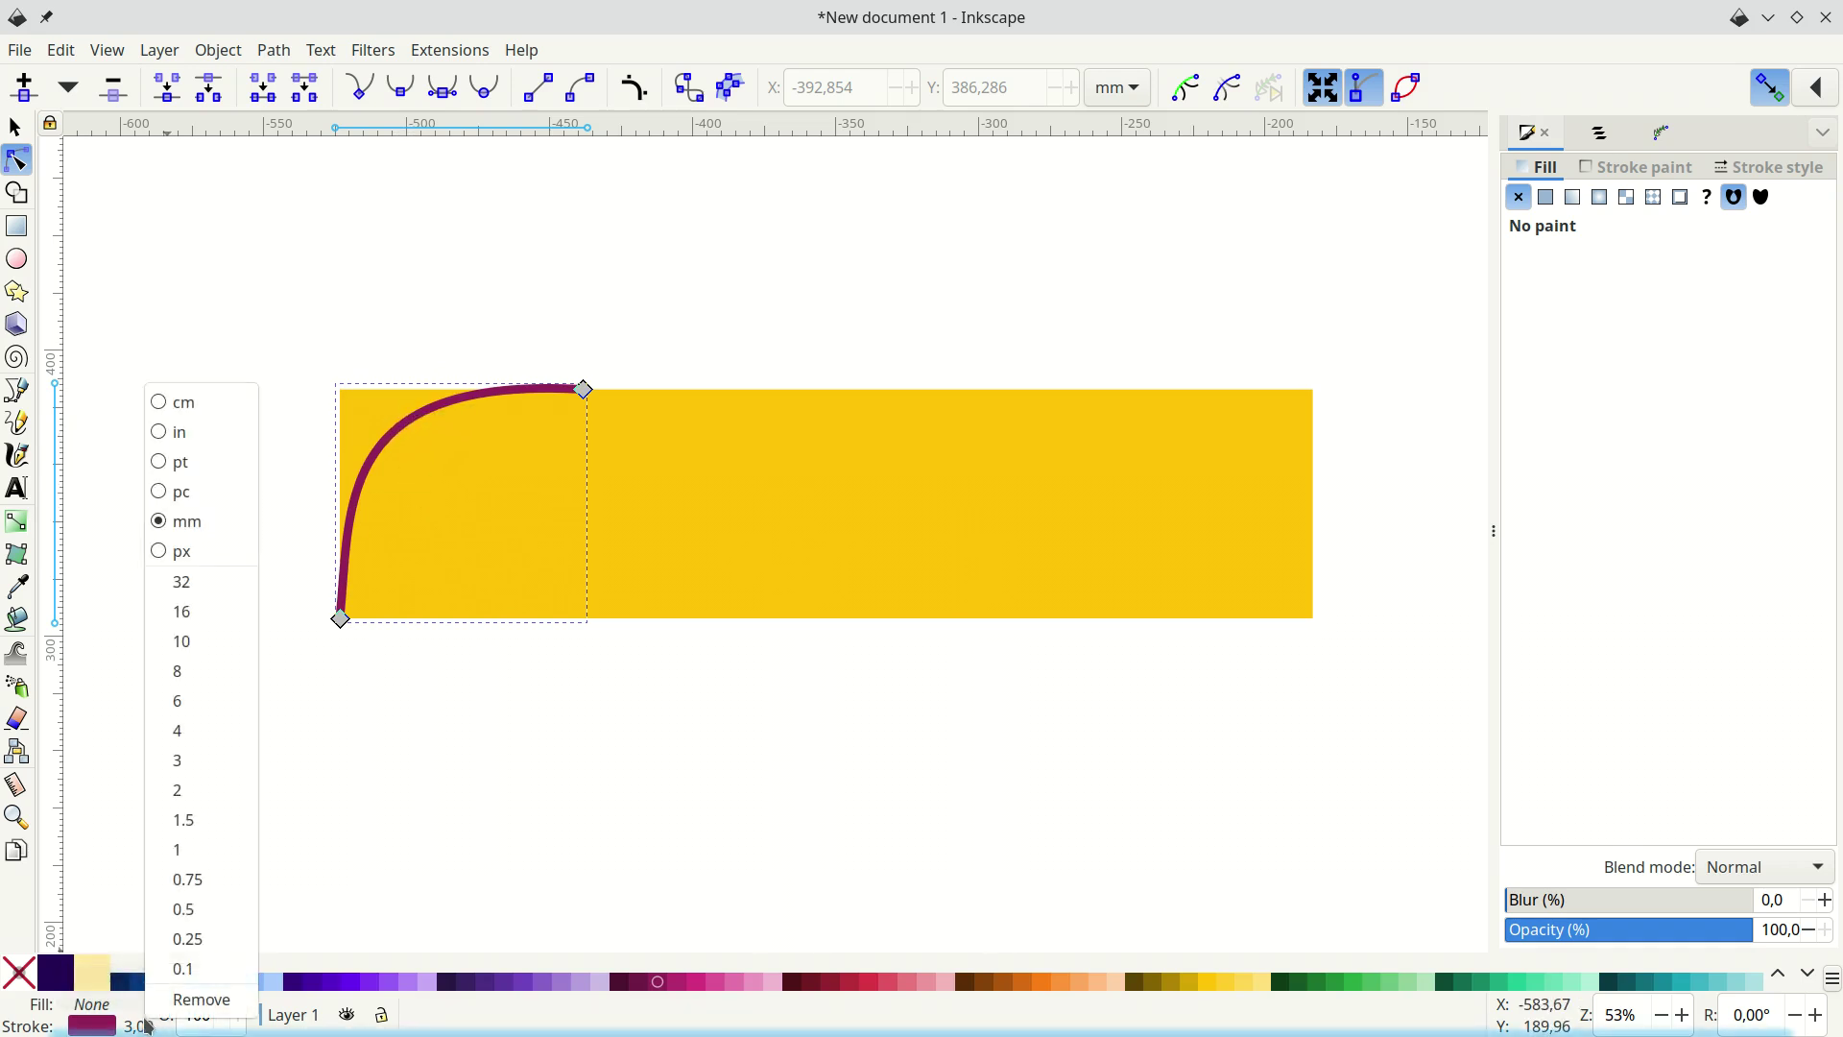
pyautogui.click(222, 861)
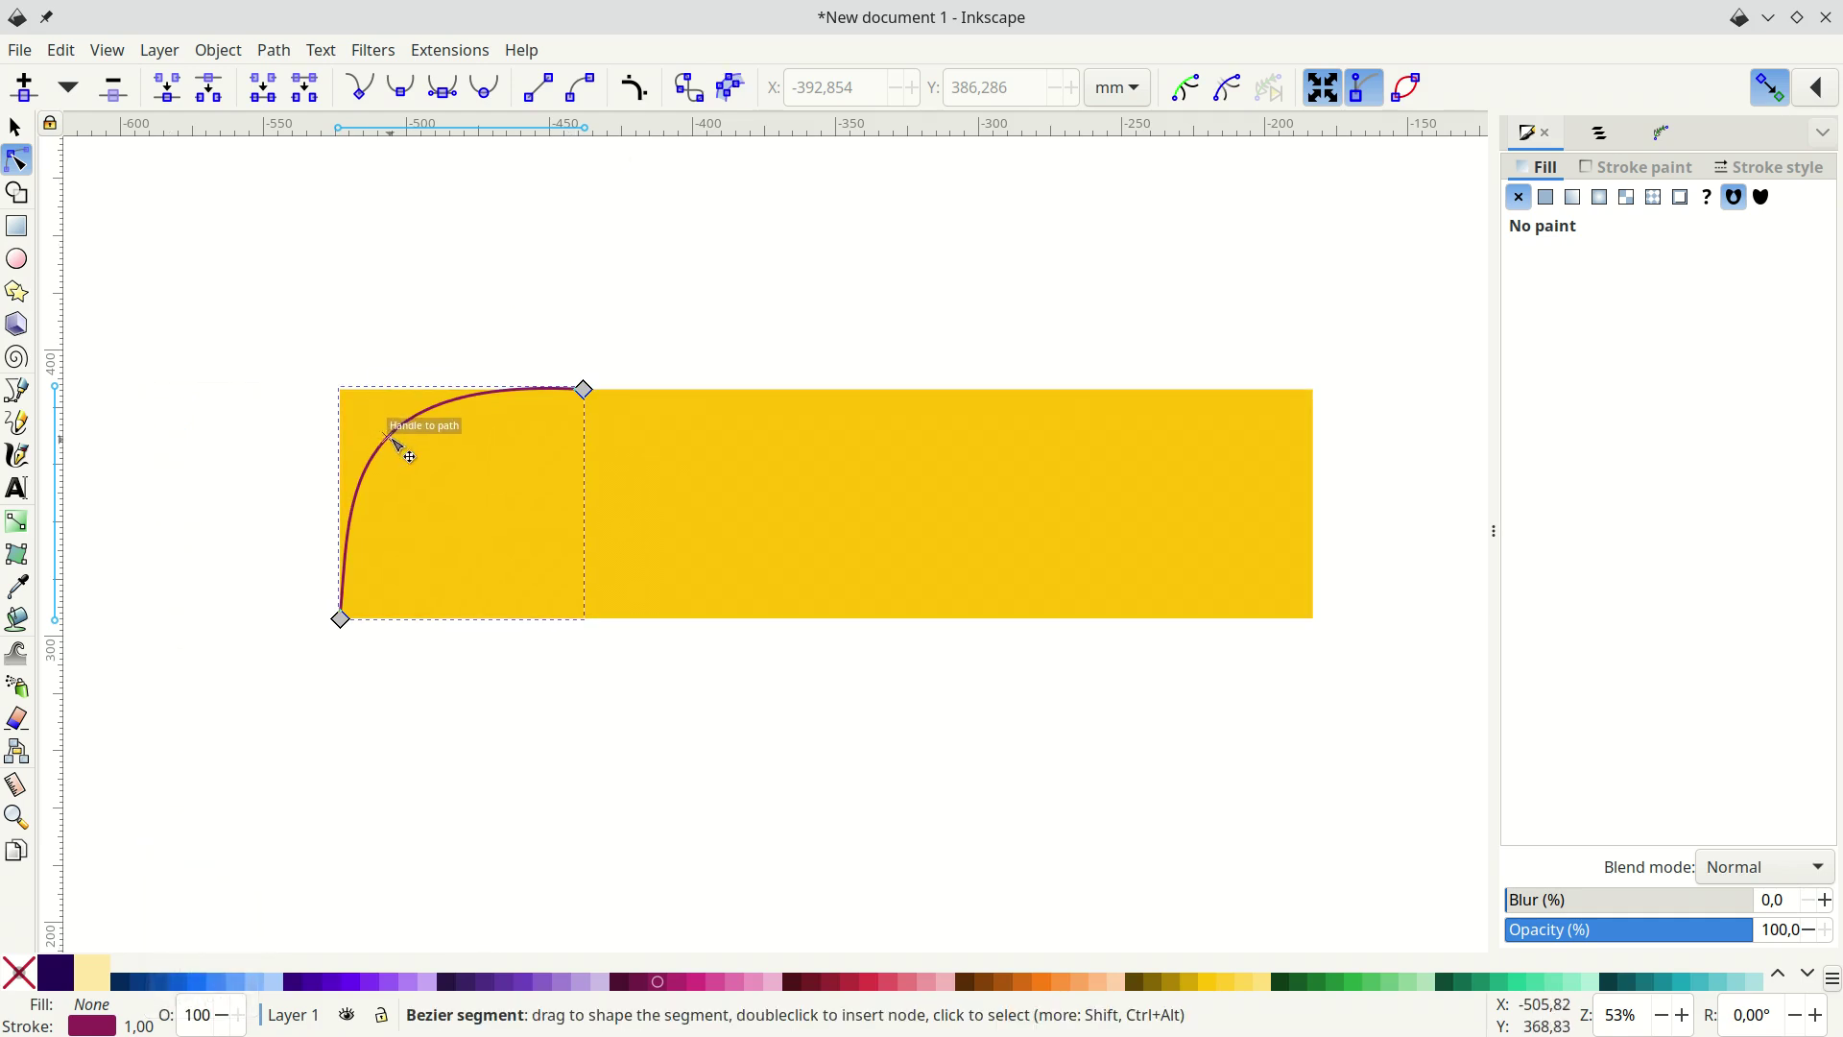
pyautogui.moveTo(391, 435)
pyautogui.mouseDown()
pyautogui.moveTo(452, 448)
pyautogui.moveTo(400, 442)
pyautogui.mouseUp()
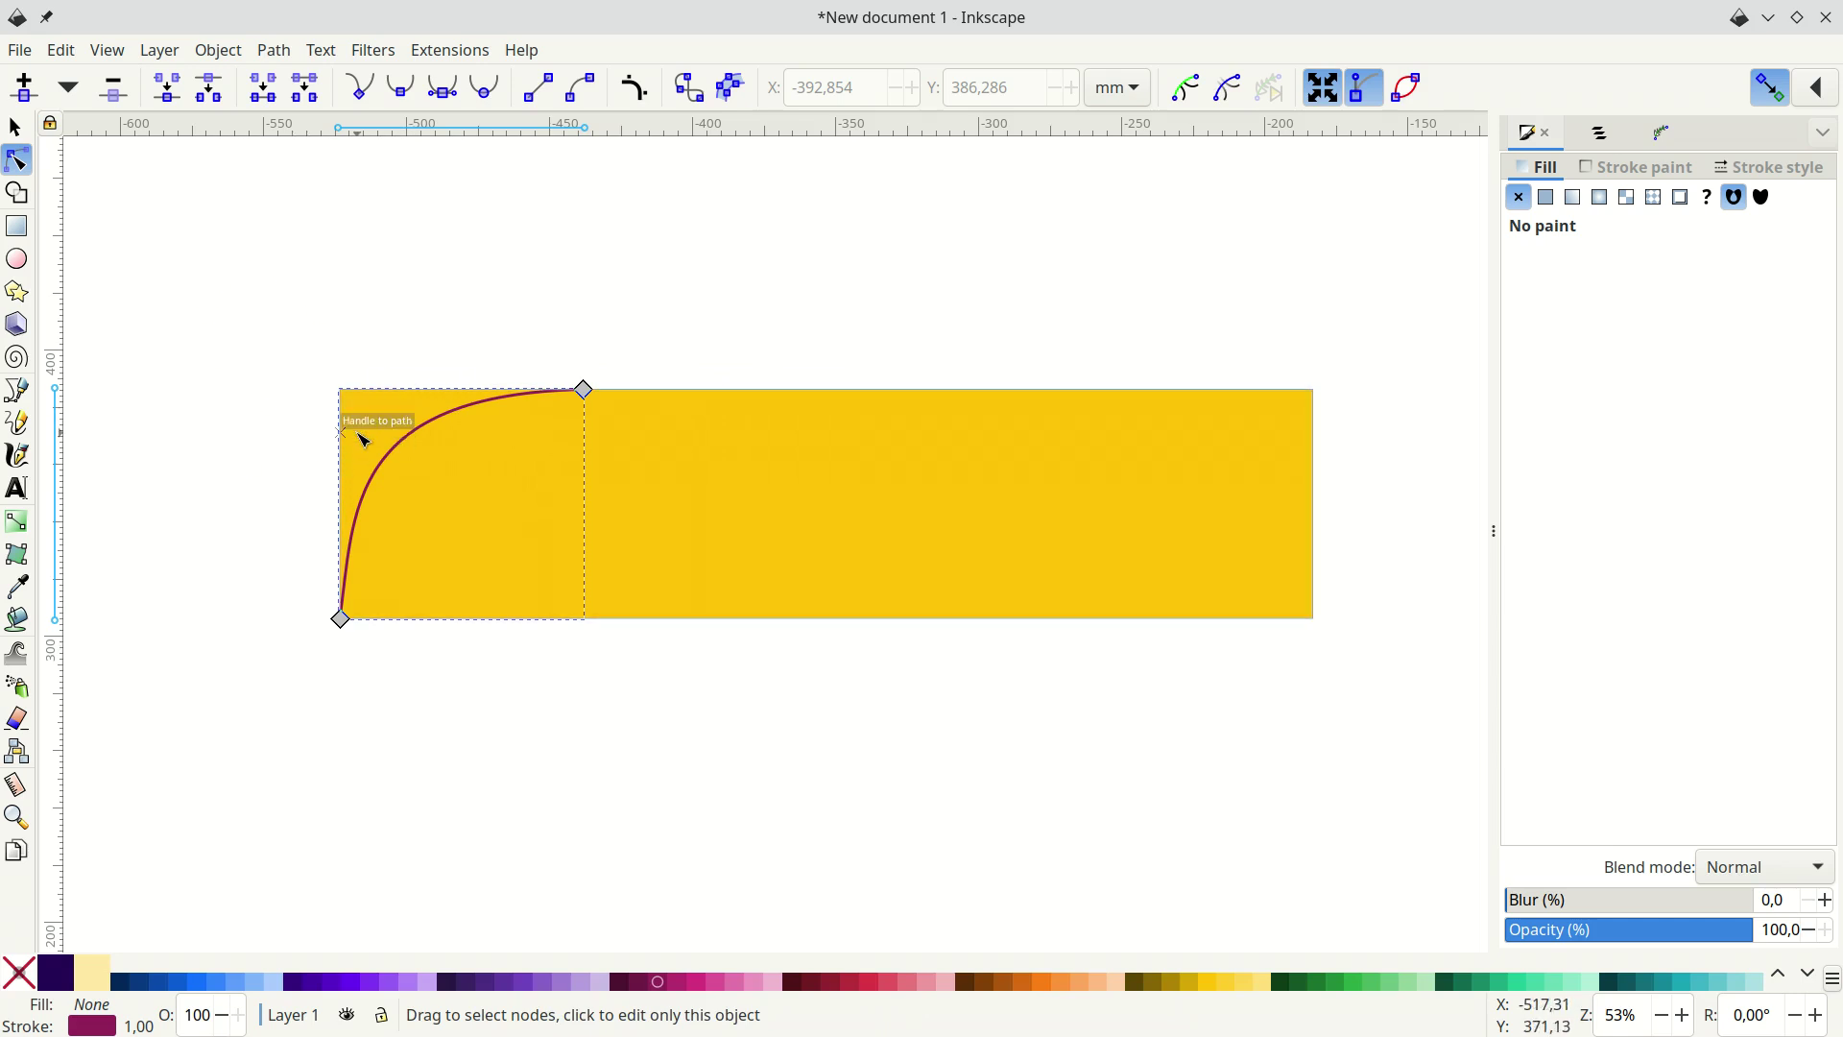
# - Divide the yellow rectangle along the purple curve using Path > Division
pyautogui.click(15, 128)
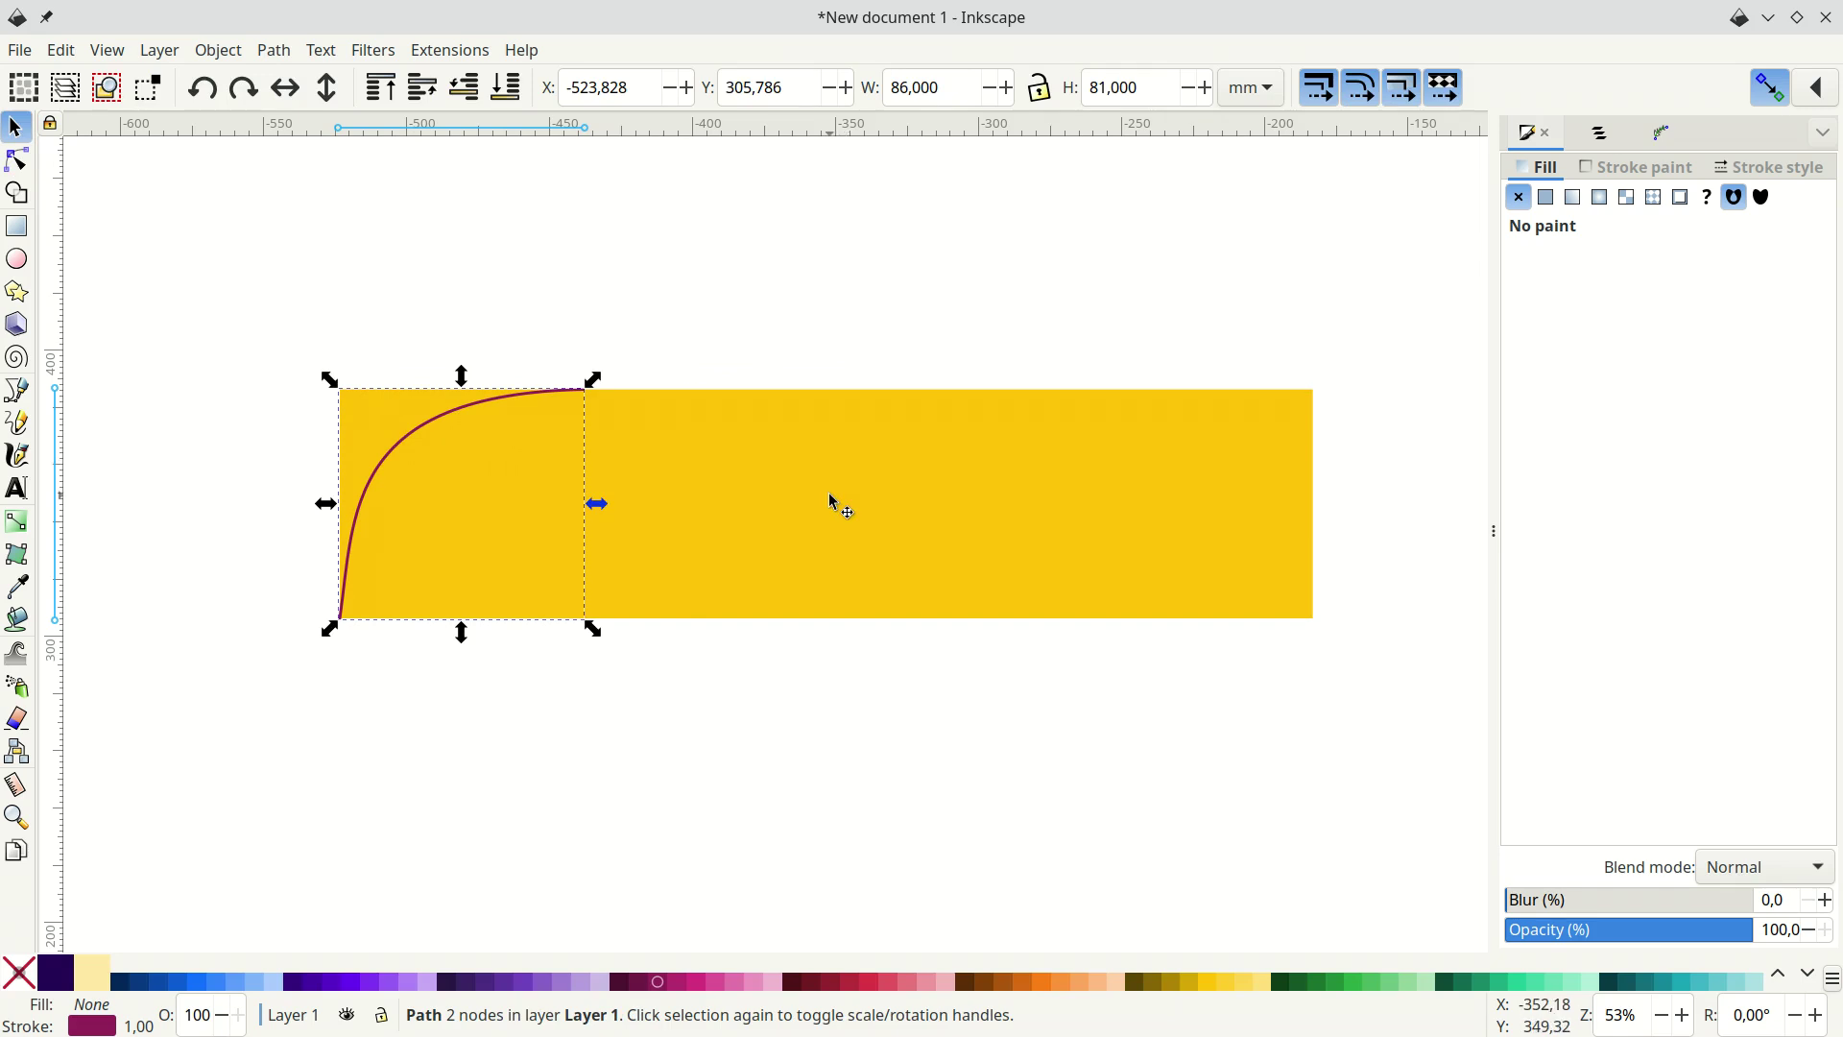
pyautogui.keyDown('shift'); pyautogui.click(827, 492); pyautogui.keyUp('shift')
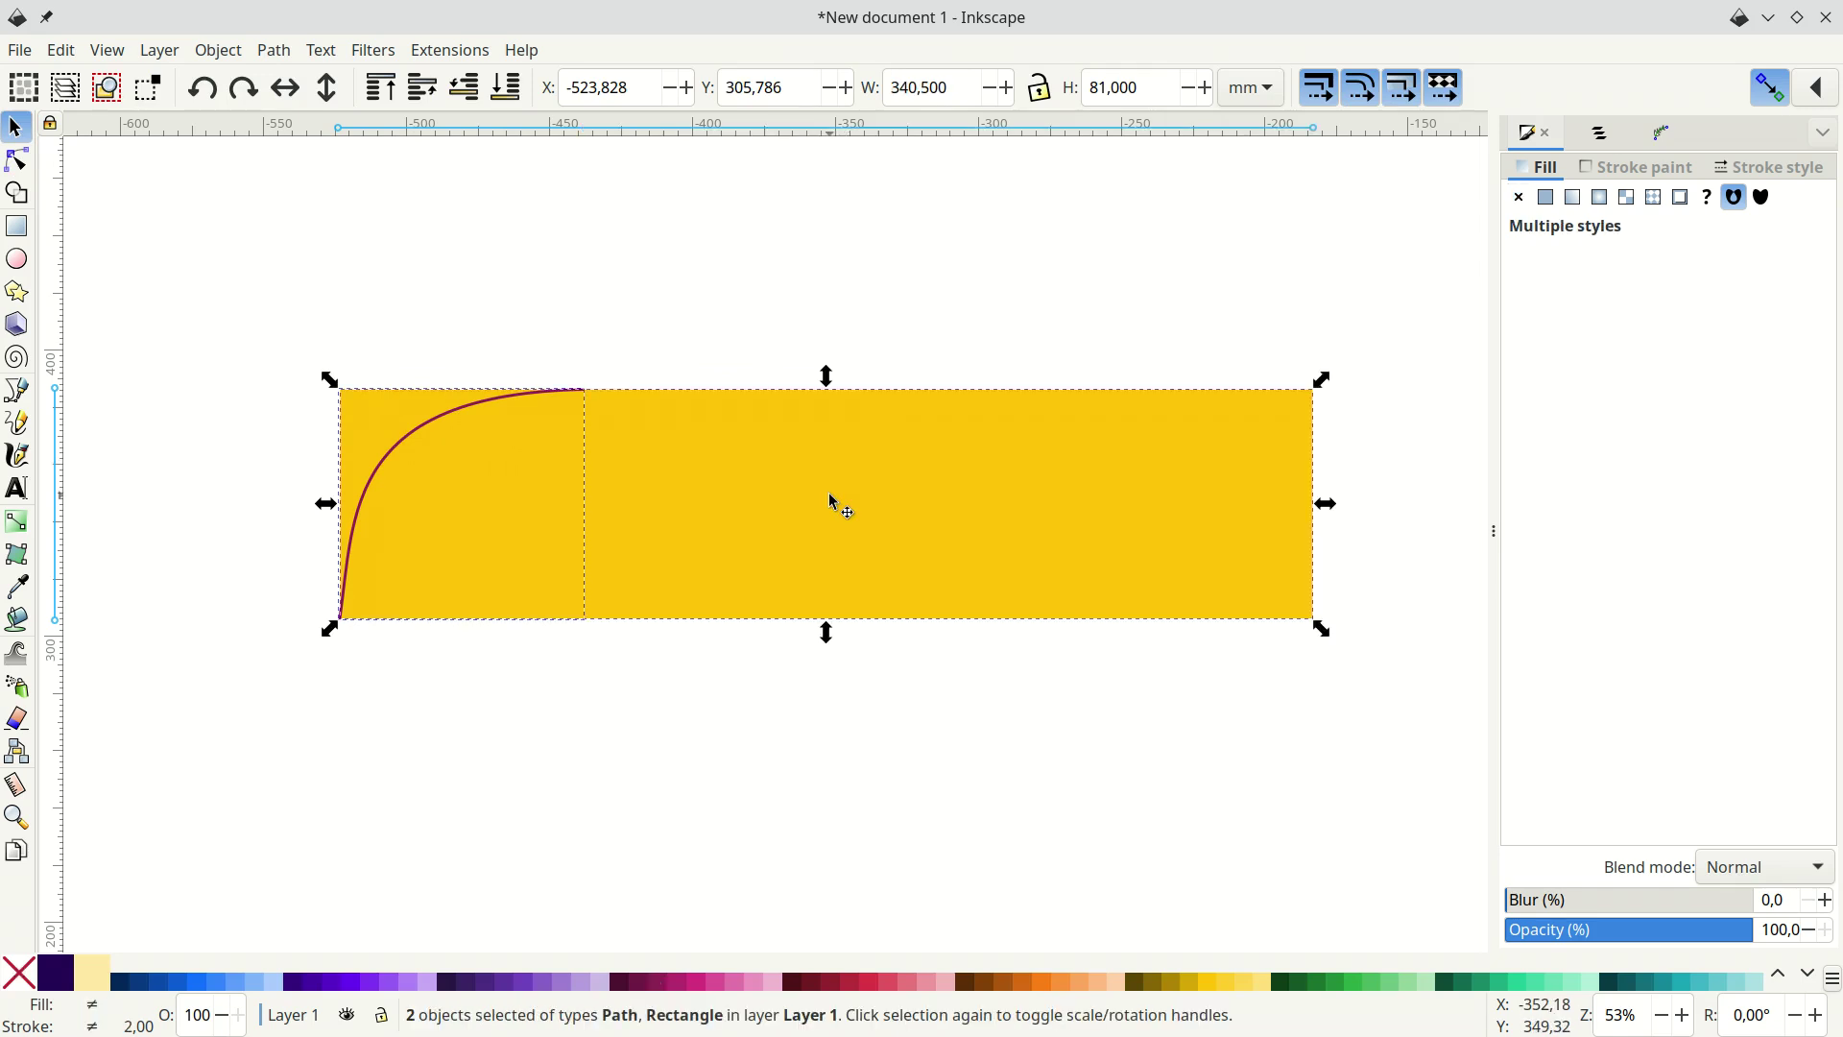
pyautogui.click(273, 50)
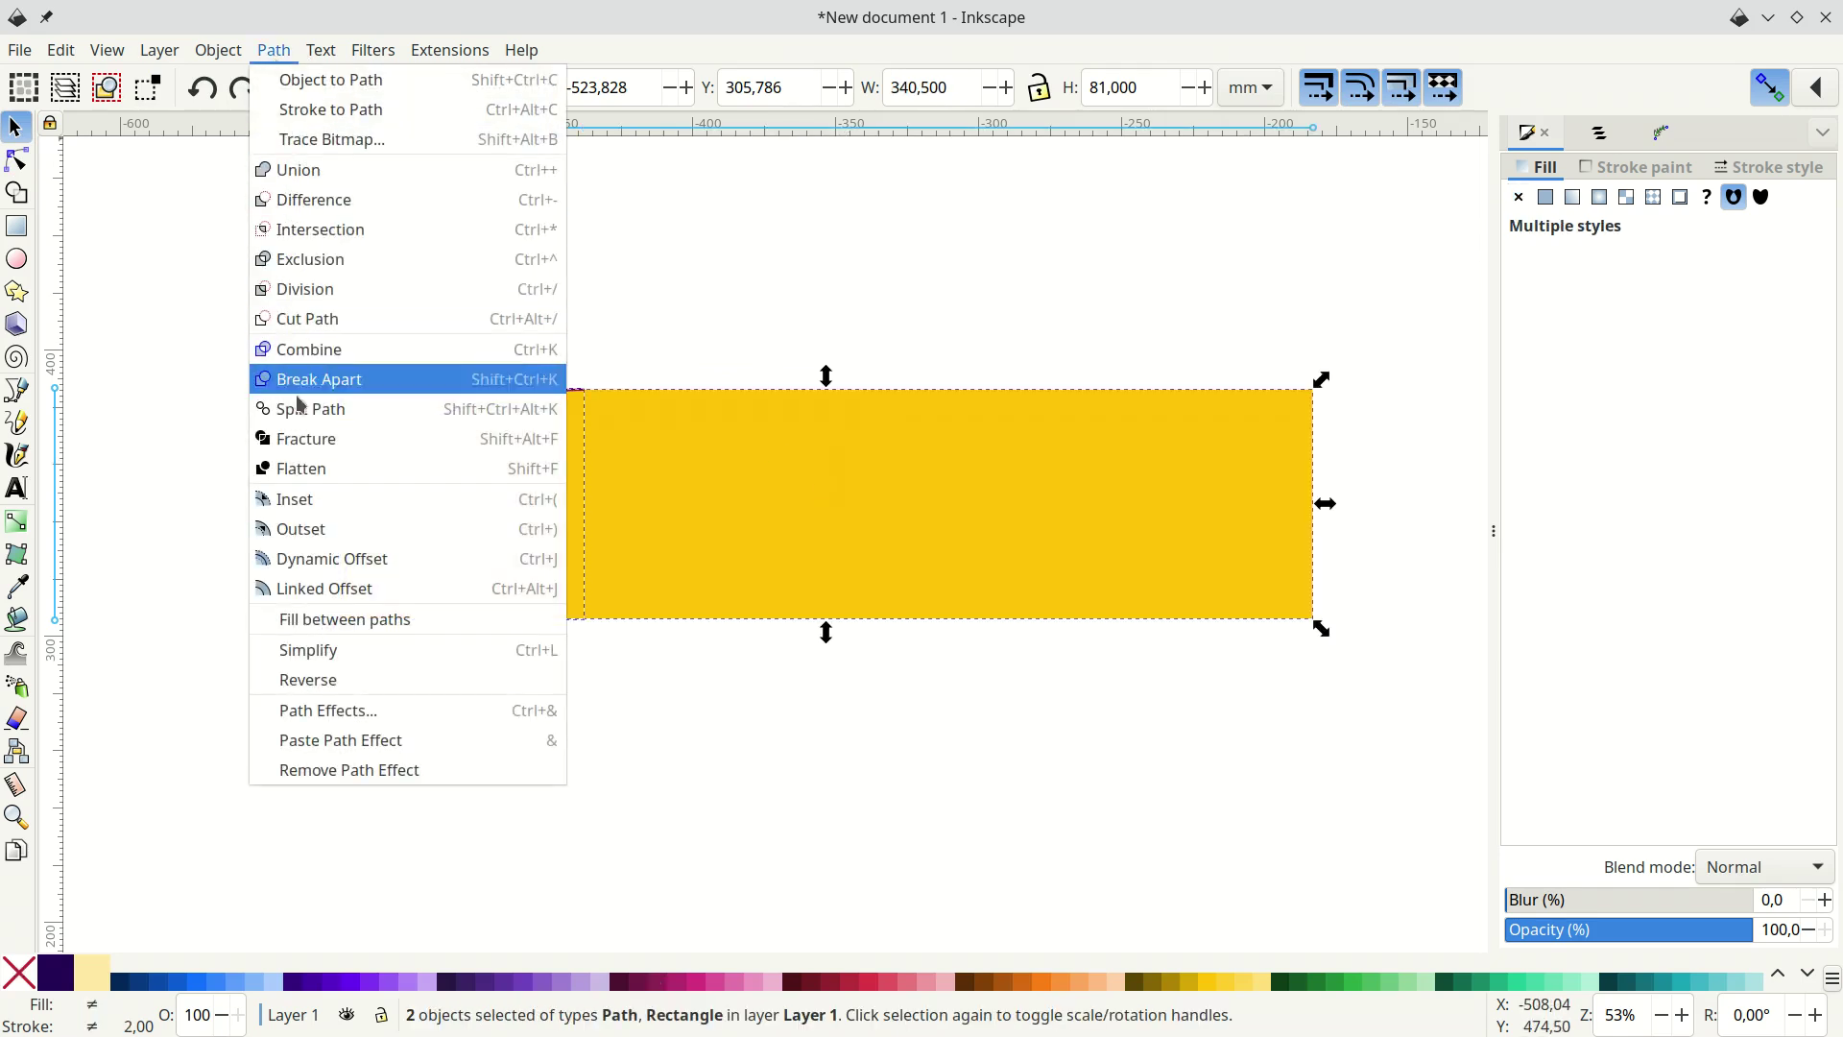
pyautogui.click(300, 288)
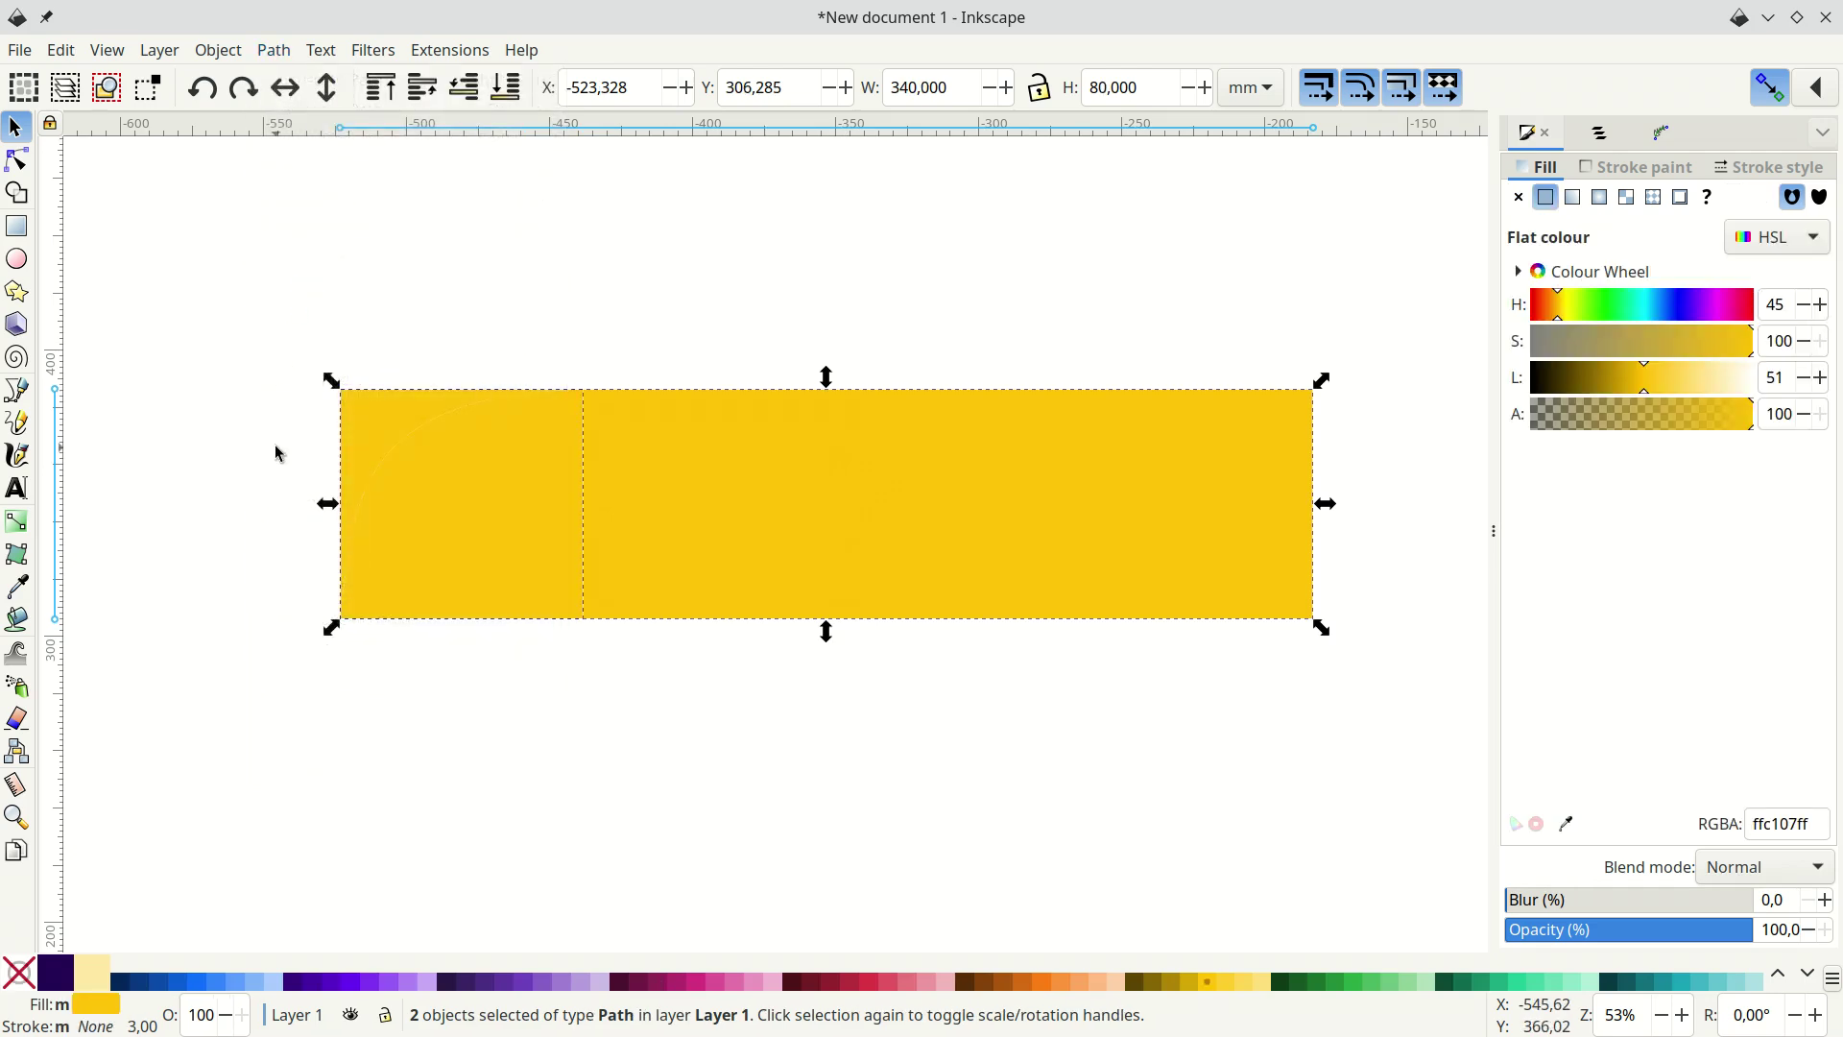
# - Drag away and delete the cut-off top-left corner sliver, keeping the large yellow shape selected
pyautogui.click(276, 452)
pyautogui.click(372, 445)
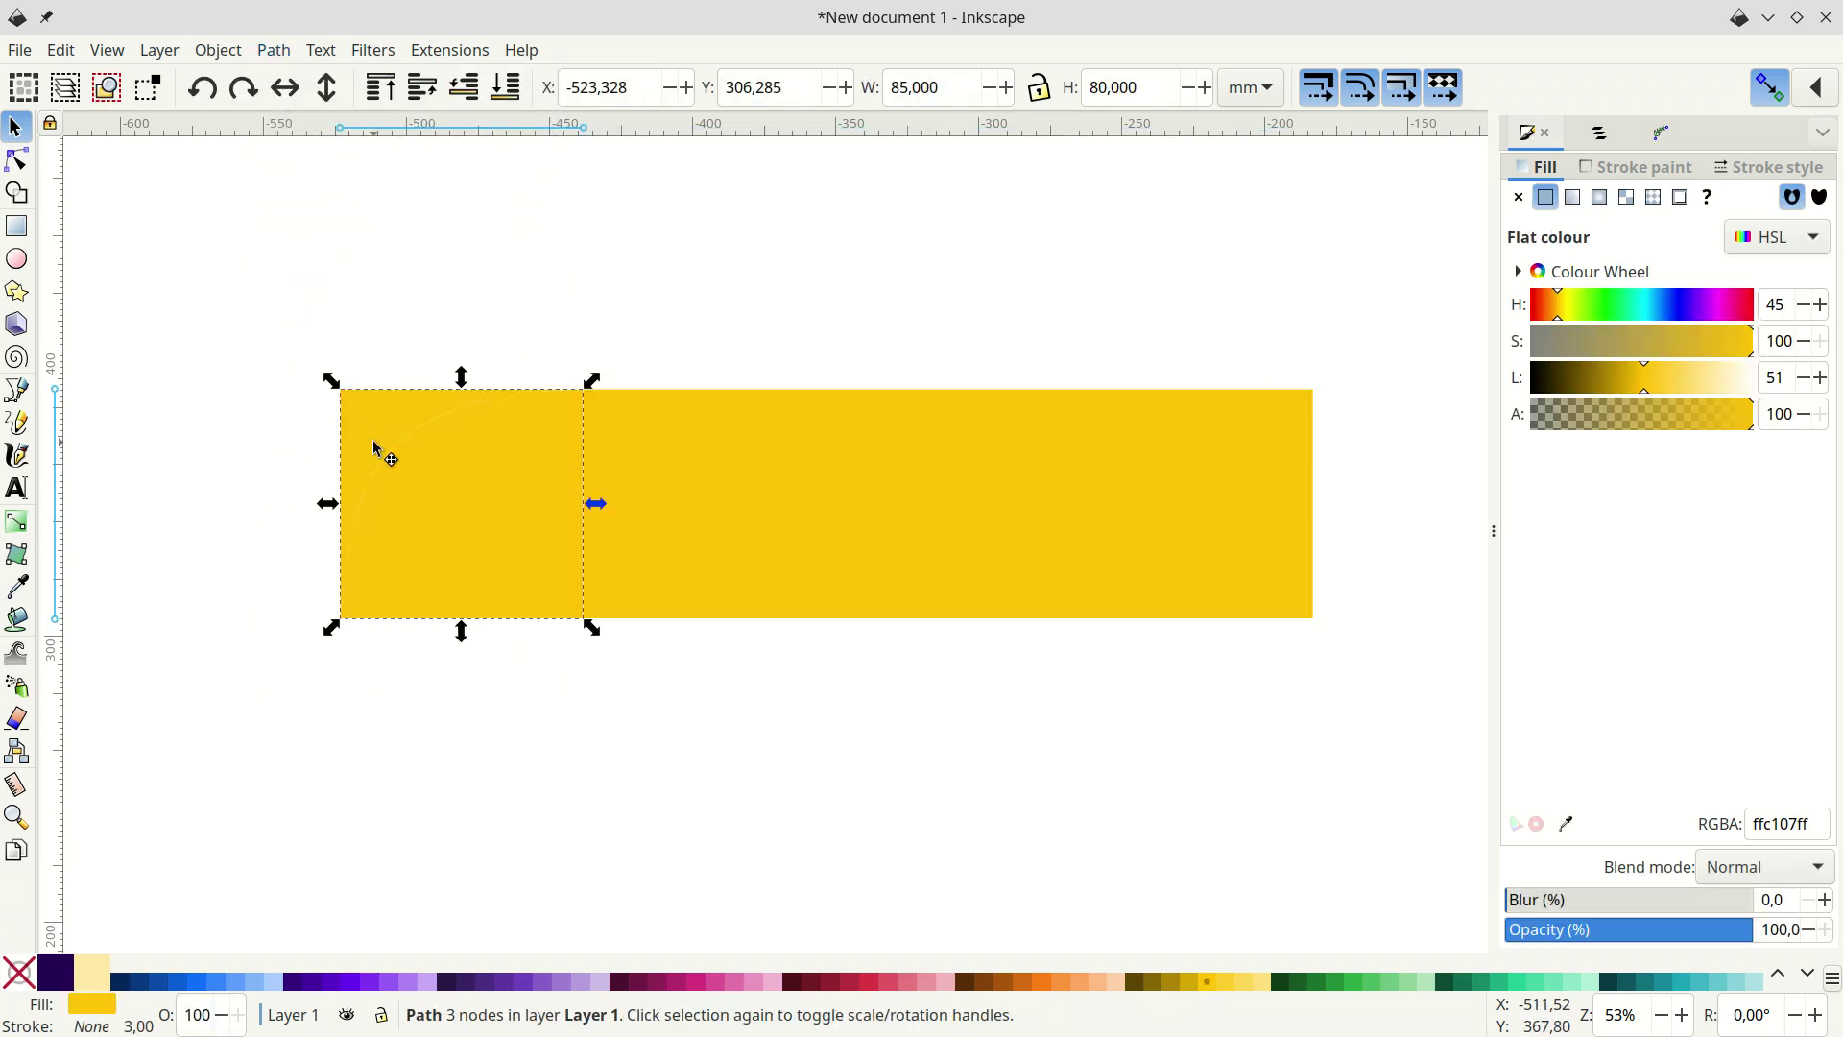
pyautogui.moveTo(374, 445); pyautogui.dragTo(315, 318)
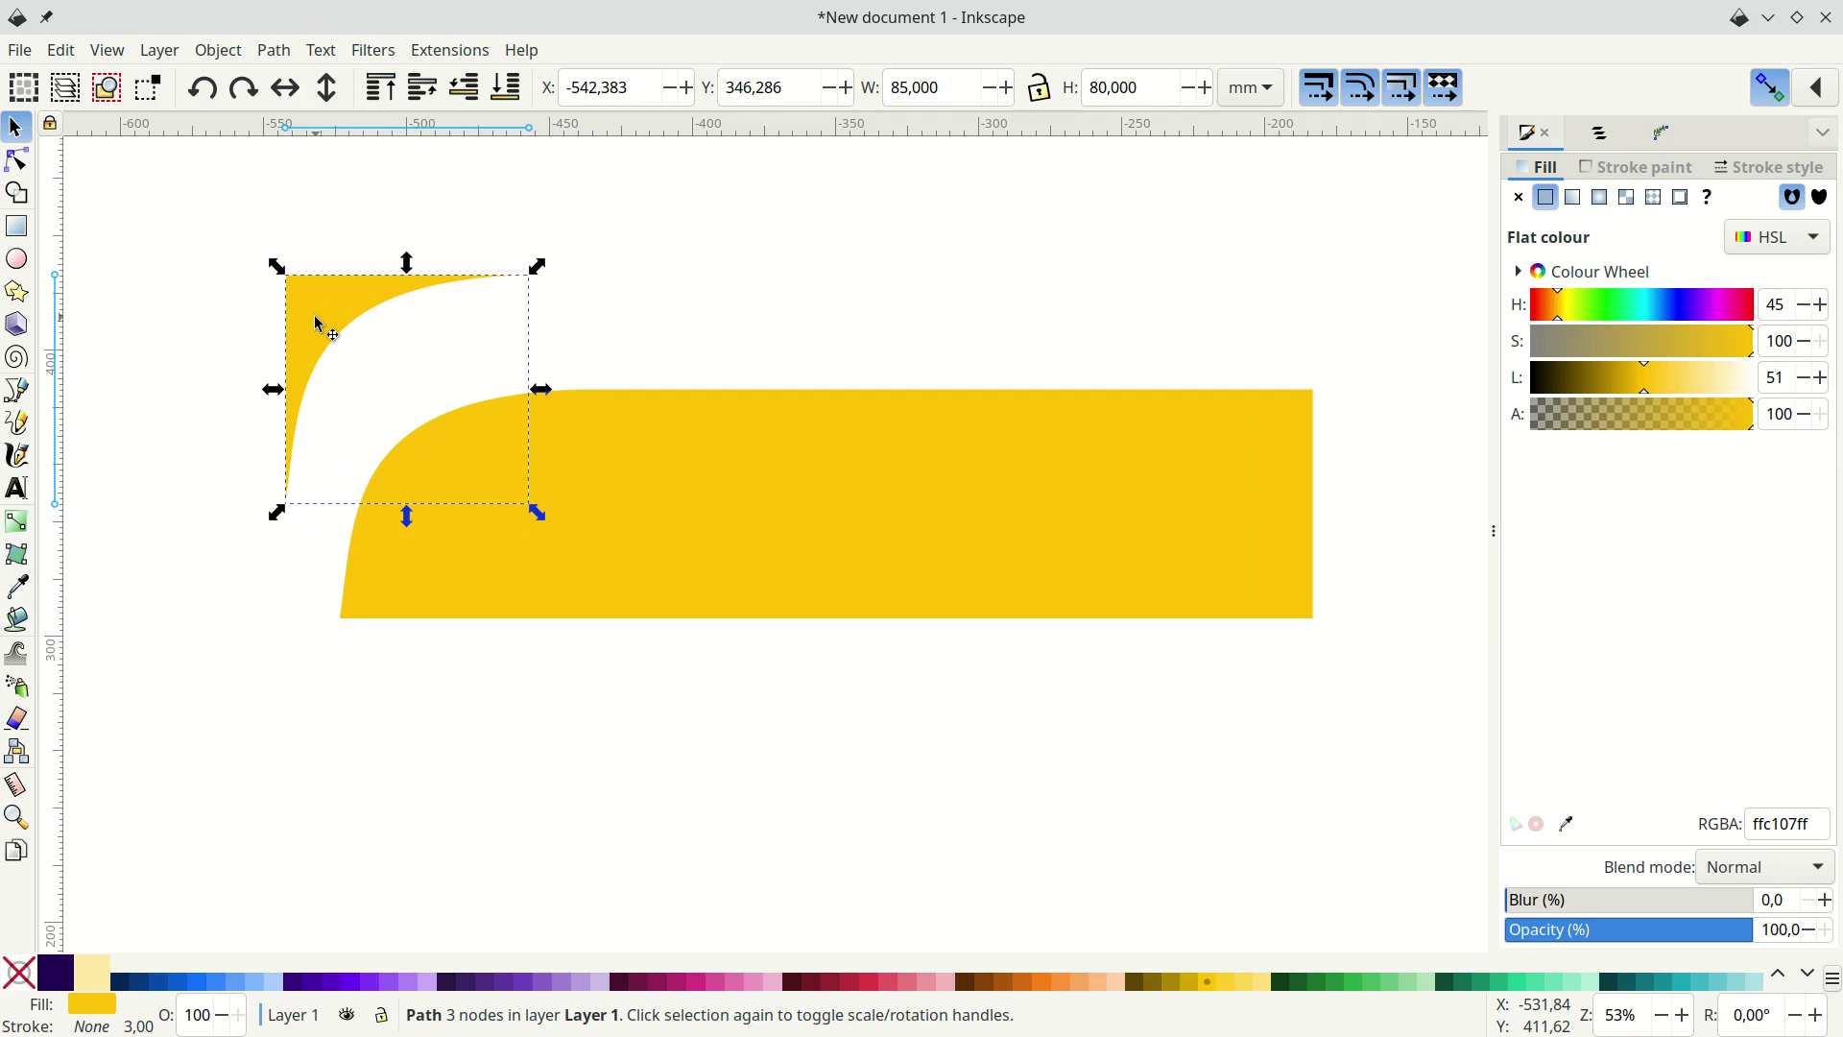
pyautogui.press('Delete')
pyautogui.click(753, 570)
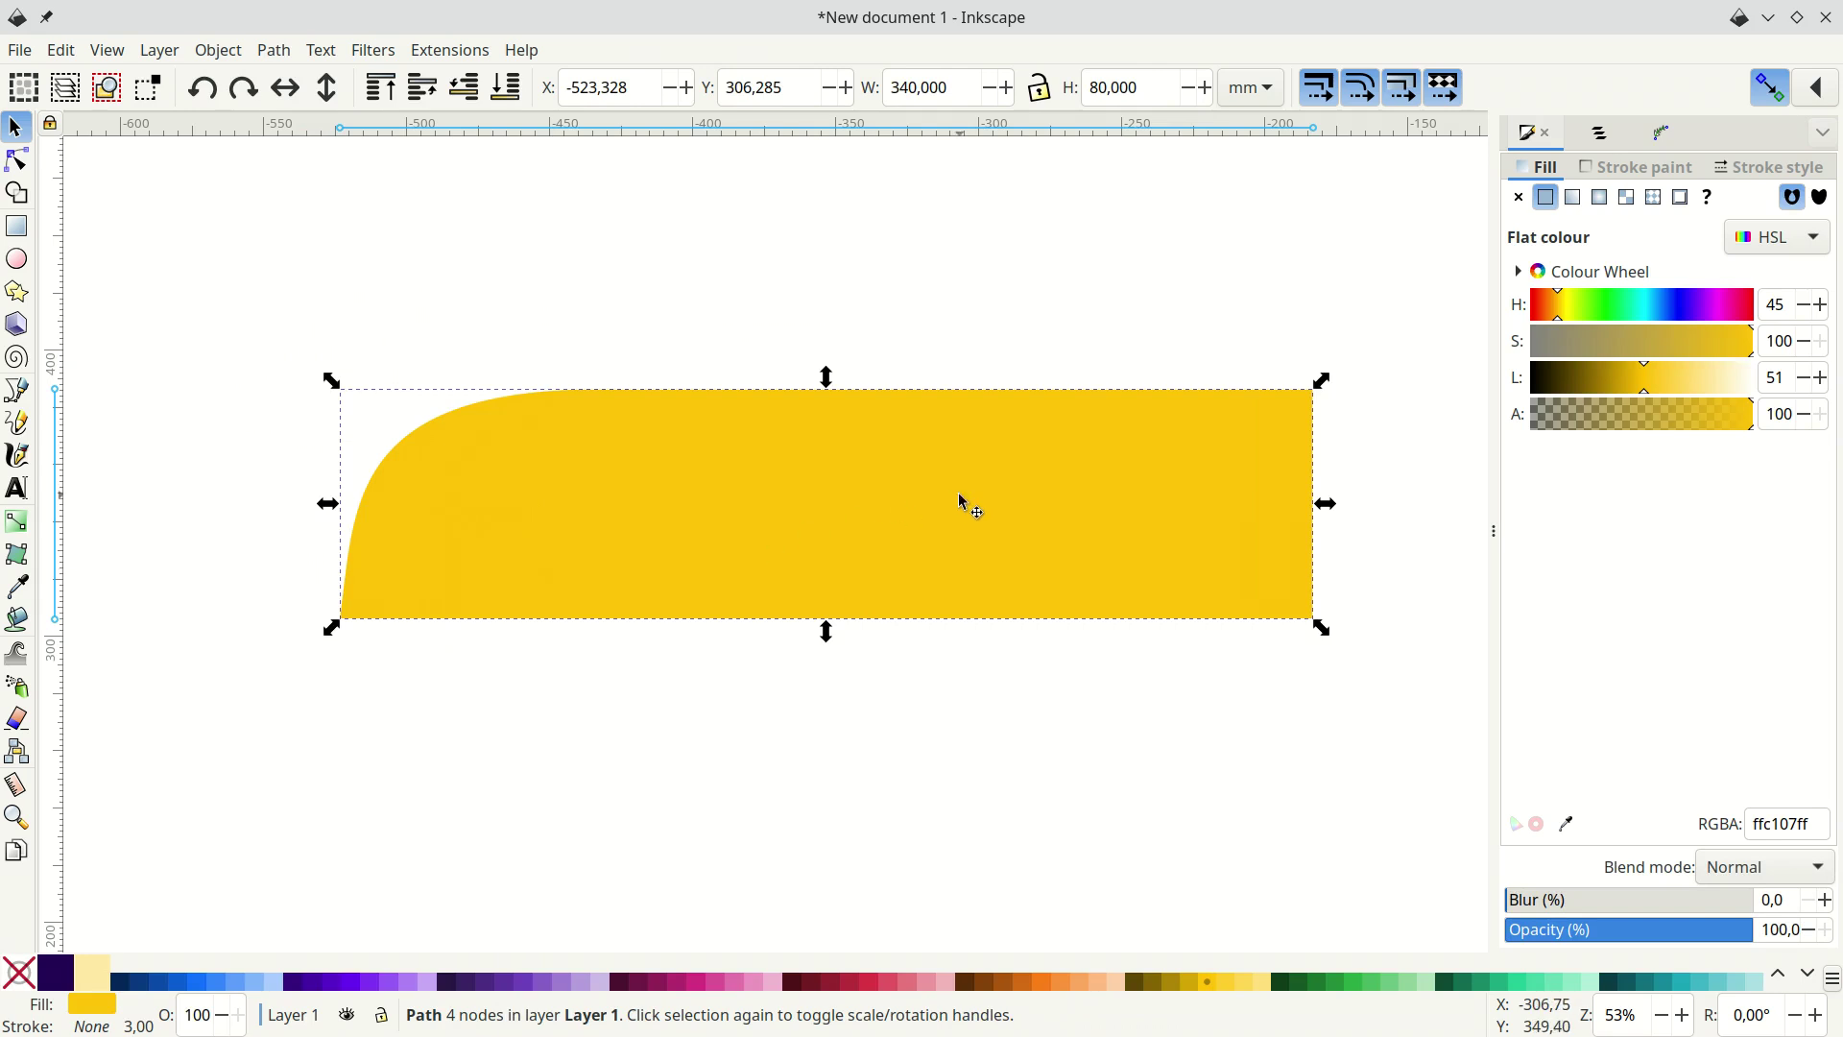
# - Place a horizontally mirrored copy beside the rounded piece and union both into a 680 × 80 mm strip
pyautogui.keyDown('ctrl'); pyautogui.scroll(-3, 1063, 485); pyautogui.keyUp('ctrl')
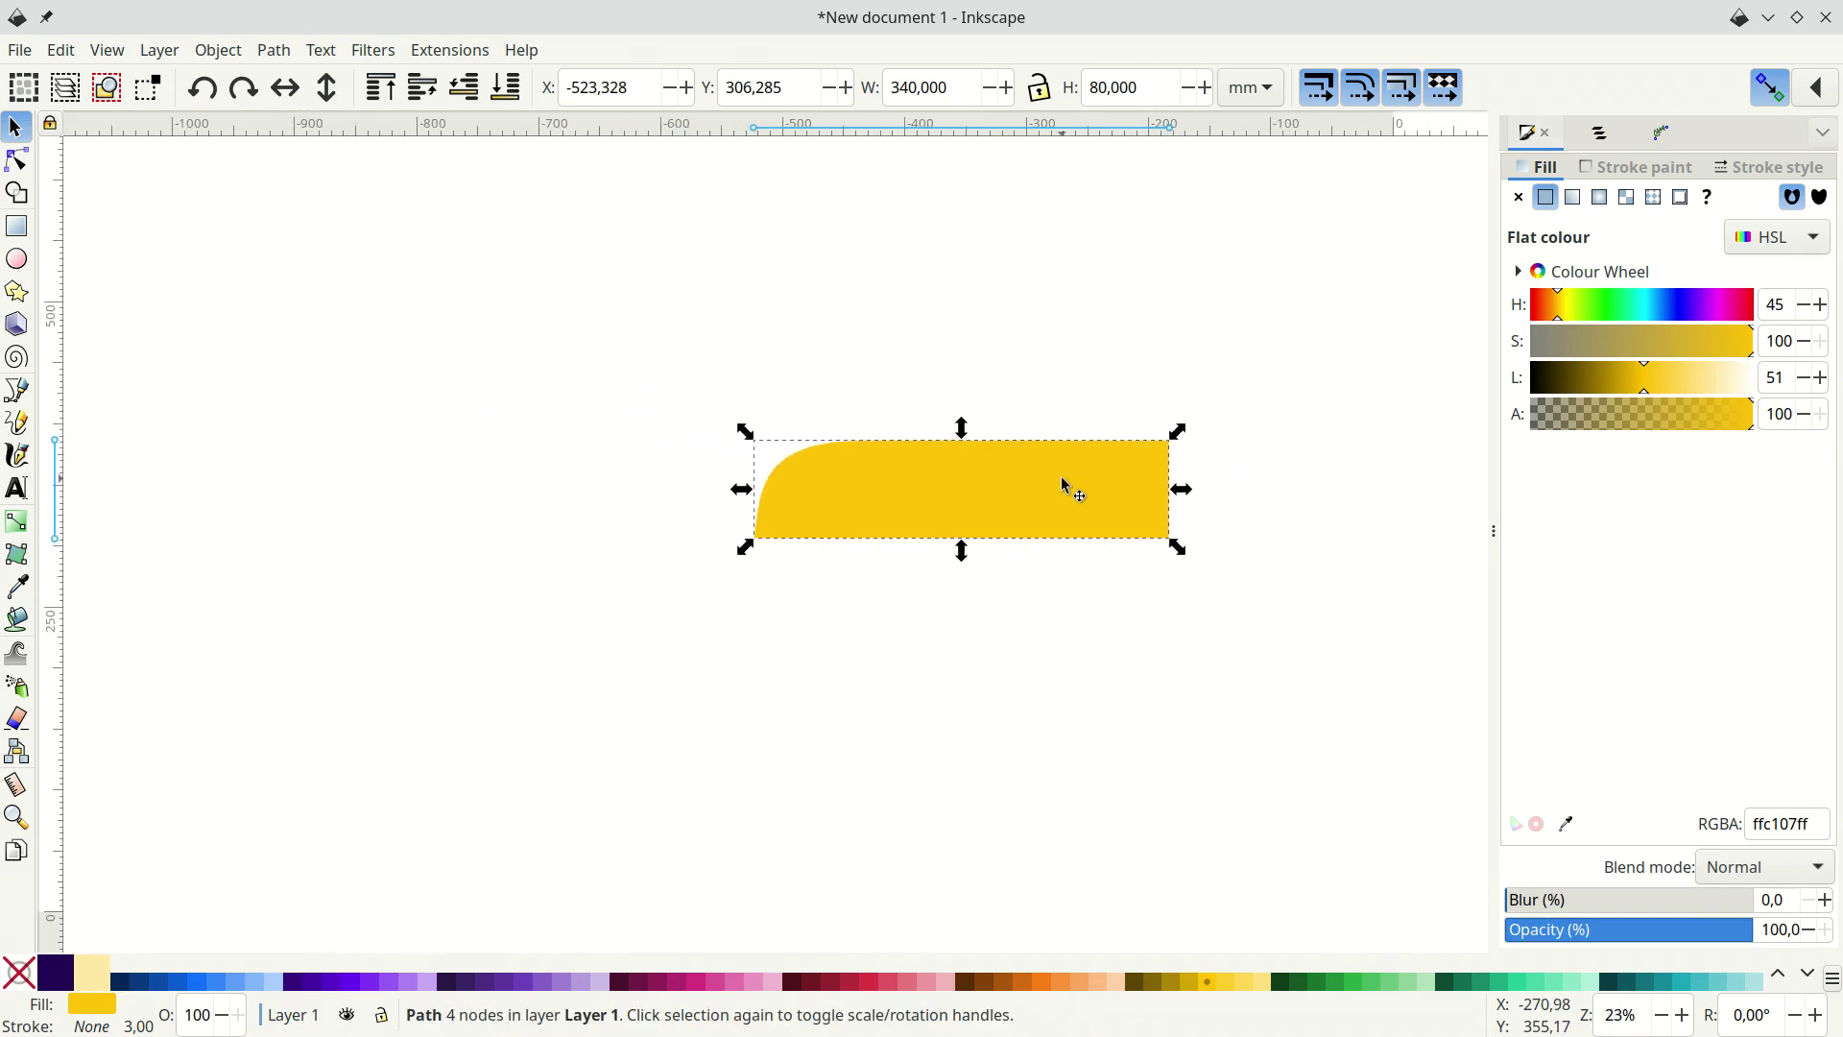
pyautogui.keyDown('shift'); pyautogui.hscroll(4, 1063, 484); pyautogui.keyUp('shift')
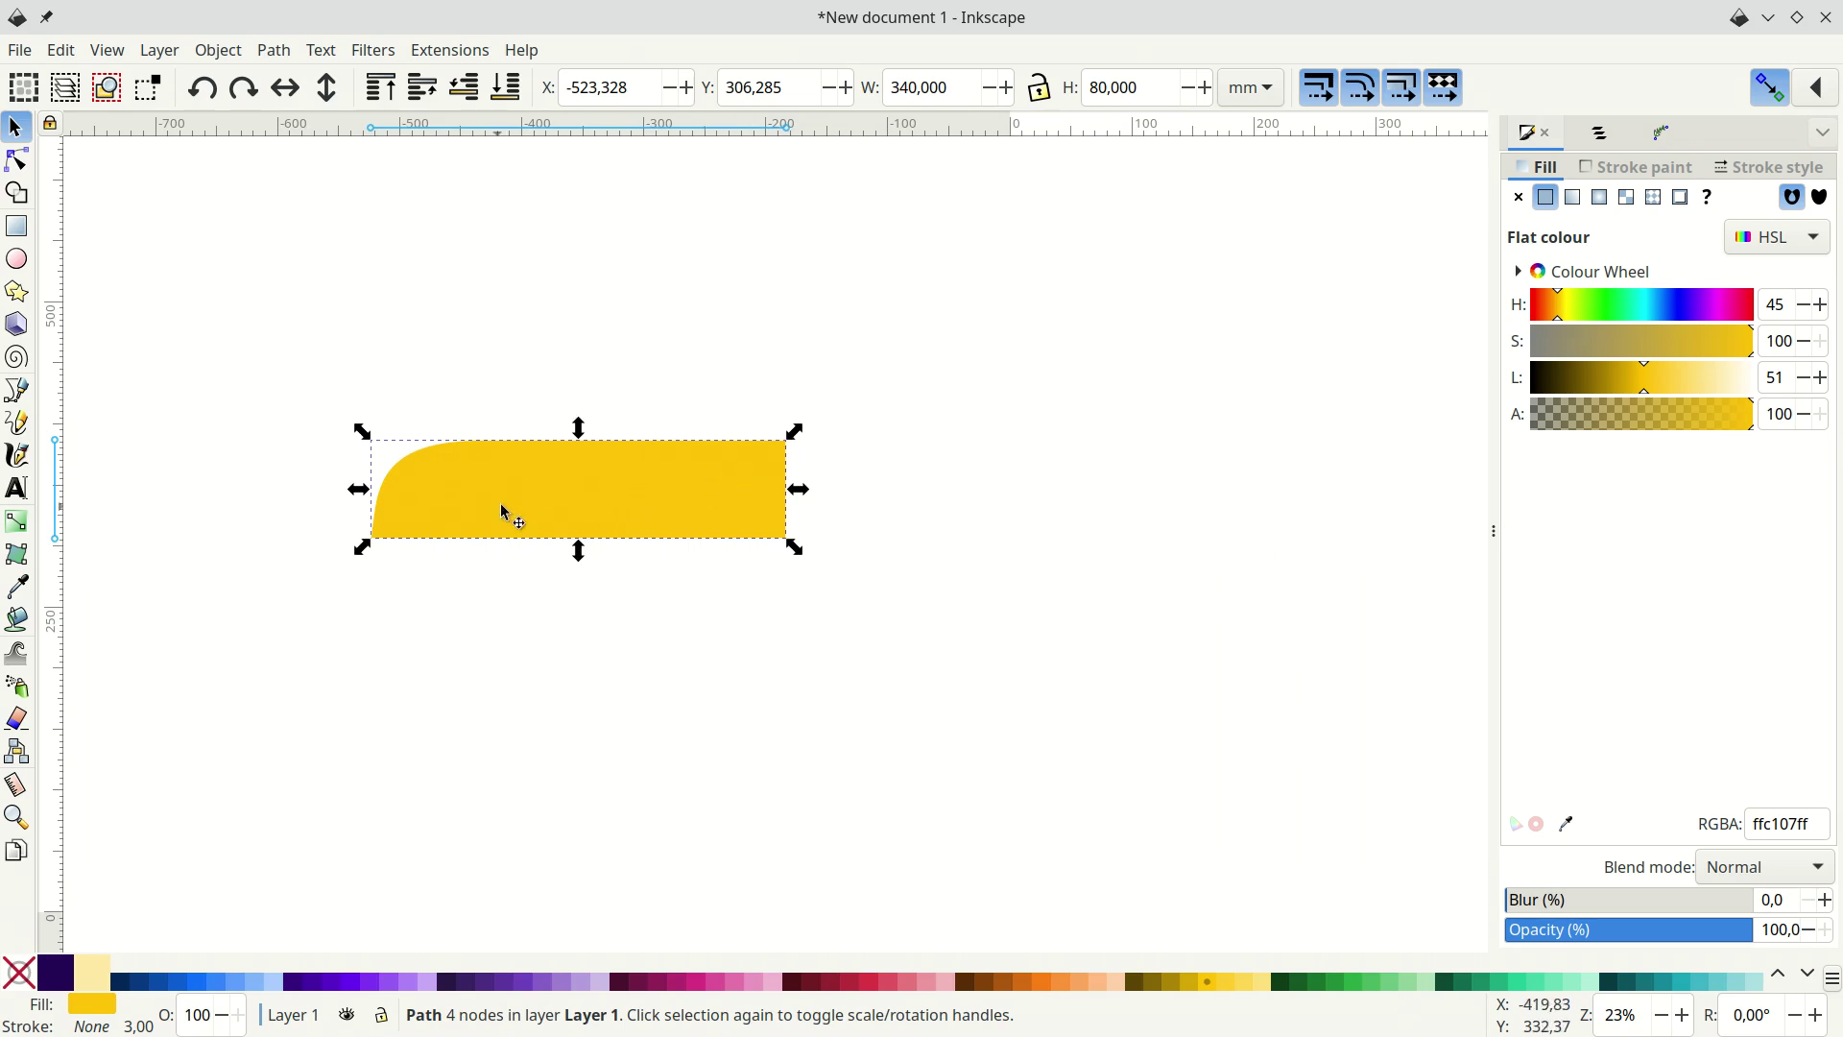
pyautogui.press('ctrl')
pyautogui.hotkey('ctrl', 'z')
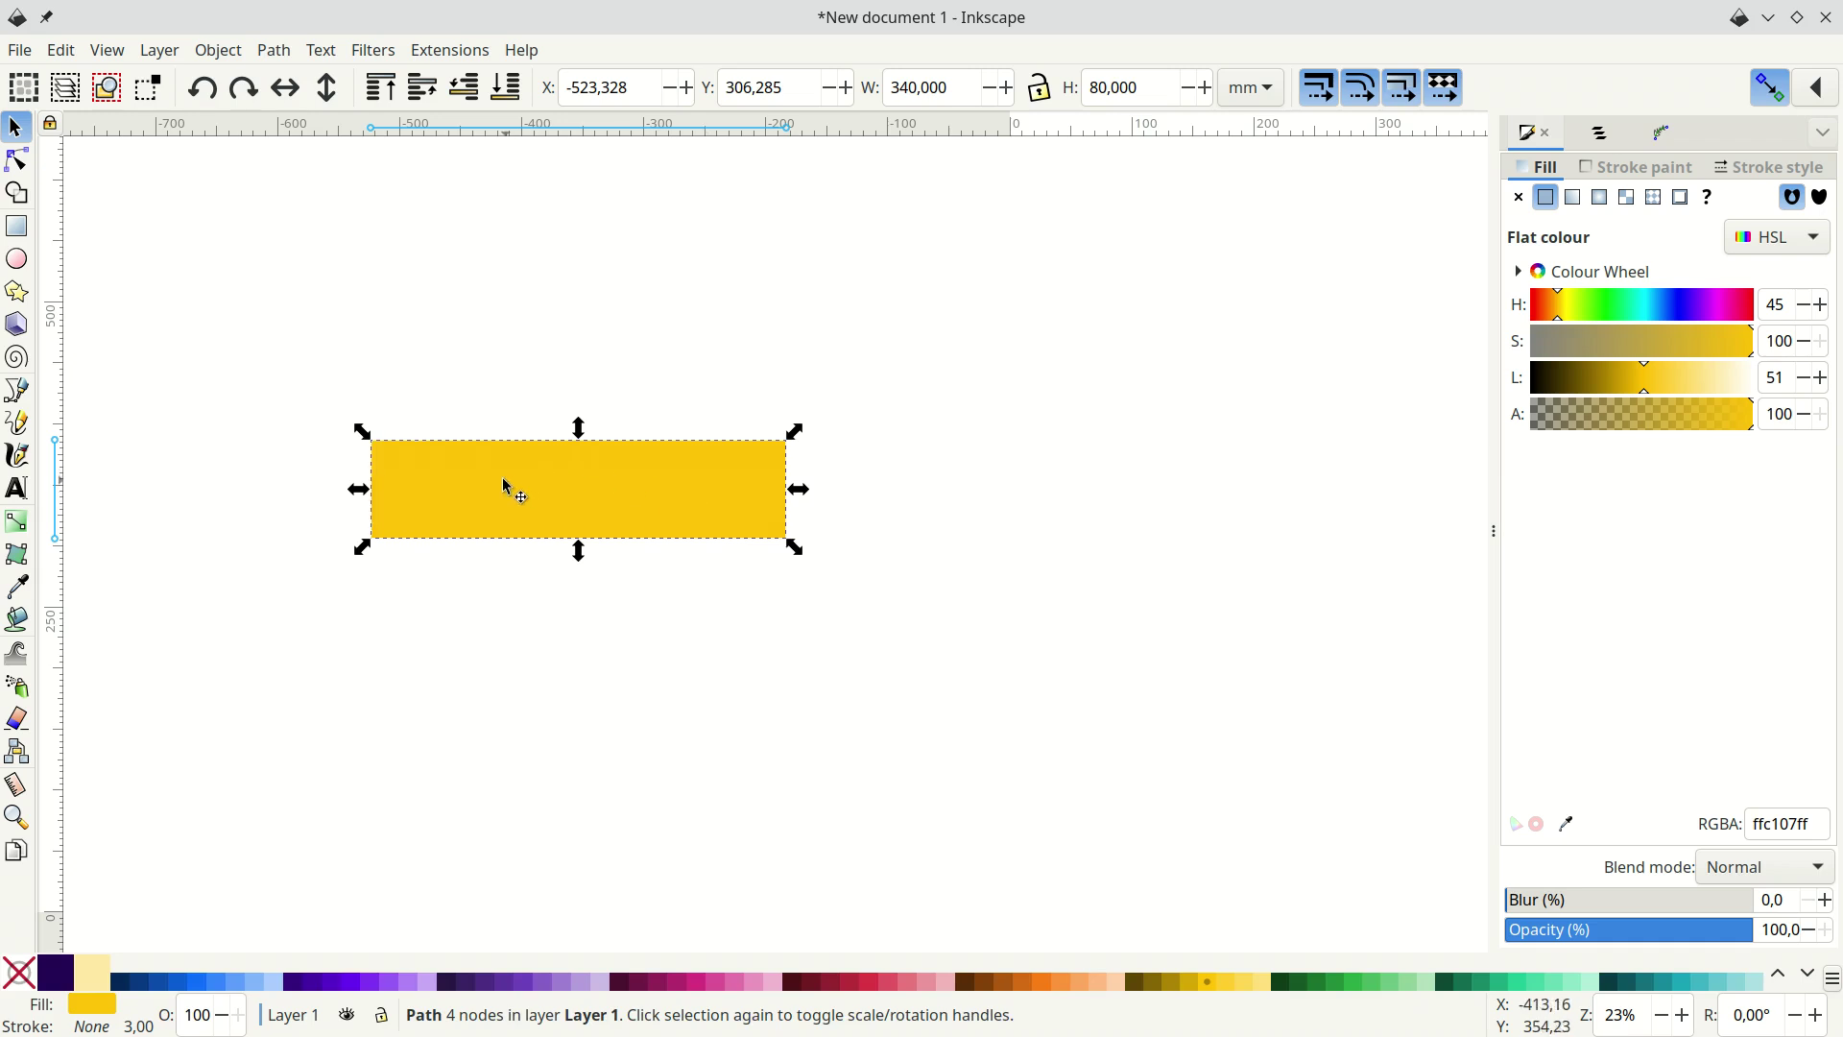
pyautogui.moveTo(501, 485); pyautogui.dragTo(927, 482)
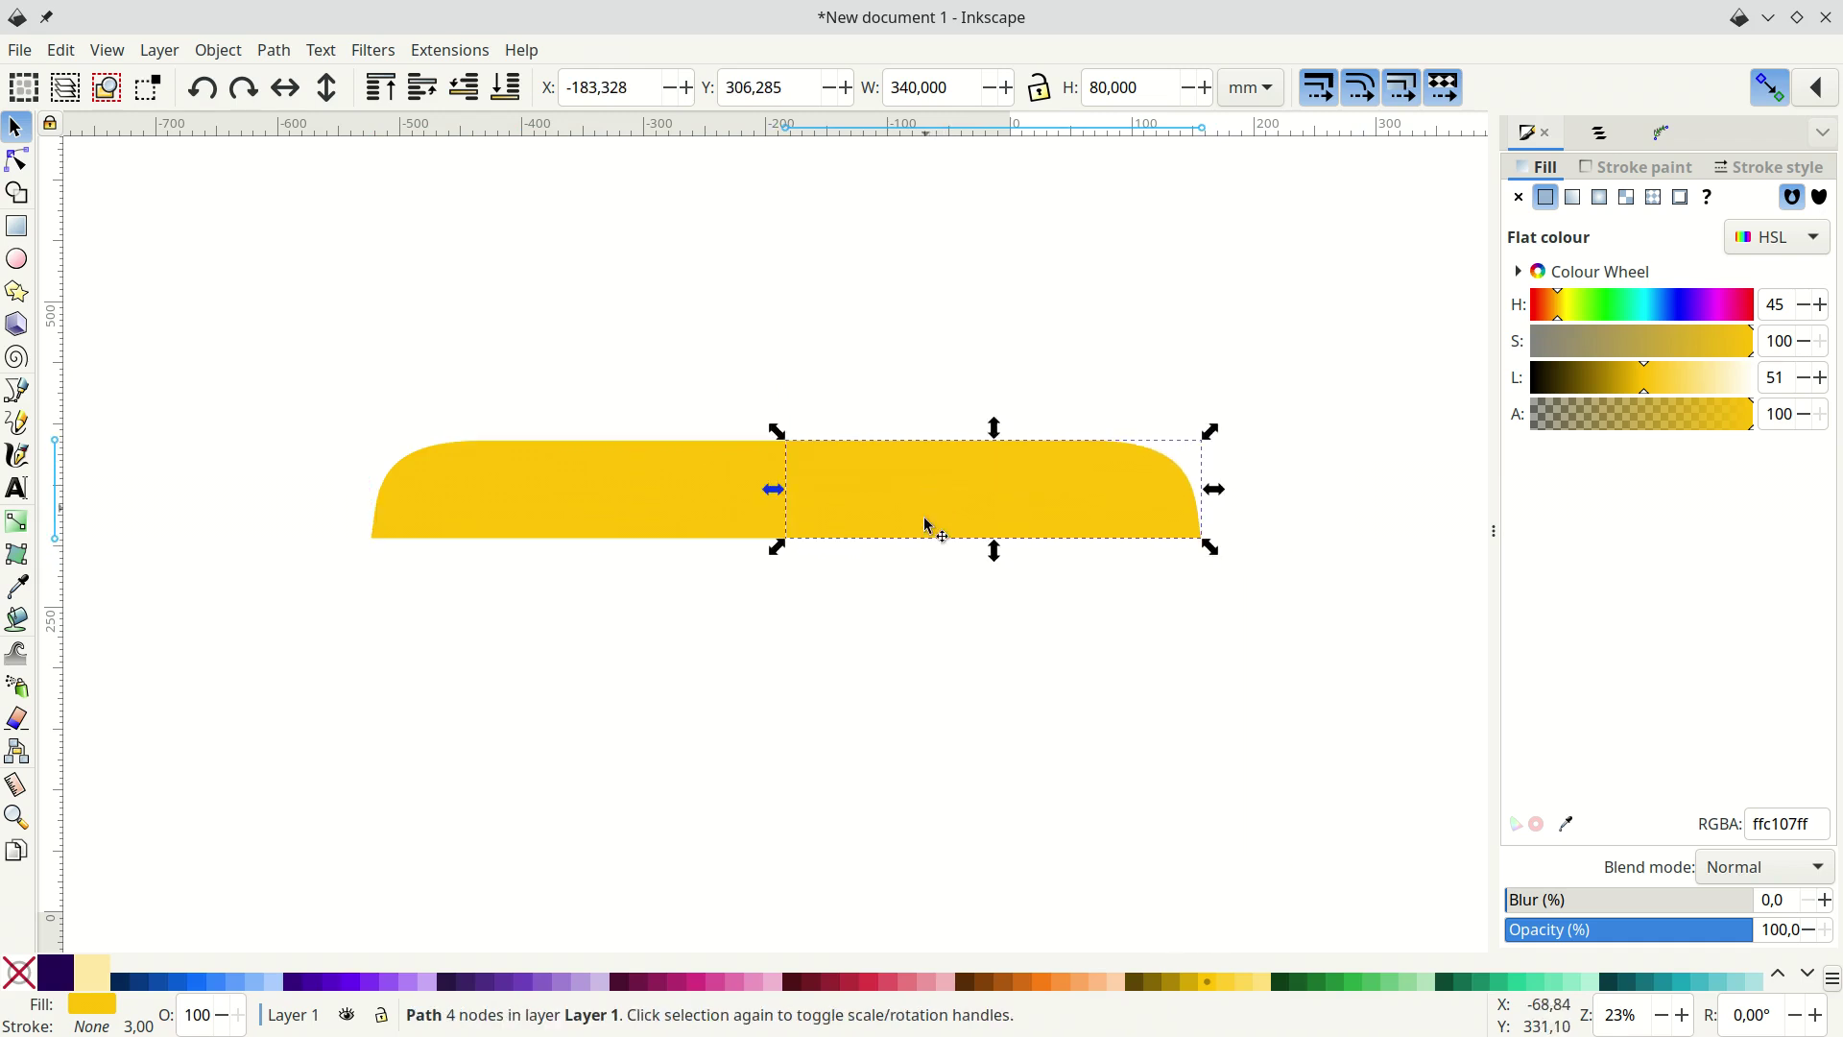
pyautogui.keyDown('shift'); pyautogui.click(650, 498); pyautogui.keyUp('shift')
pyautogui.press('ctrl')
pyautogui.hotkey('ctrl', '+')
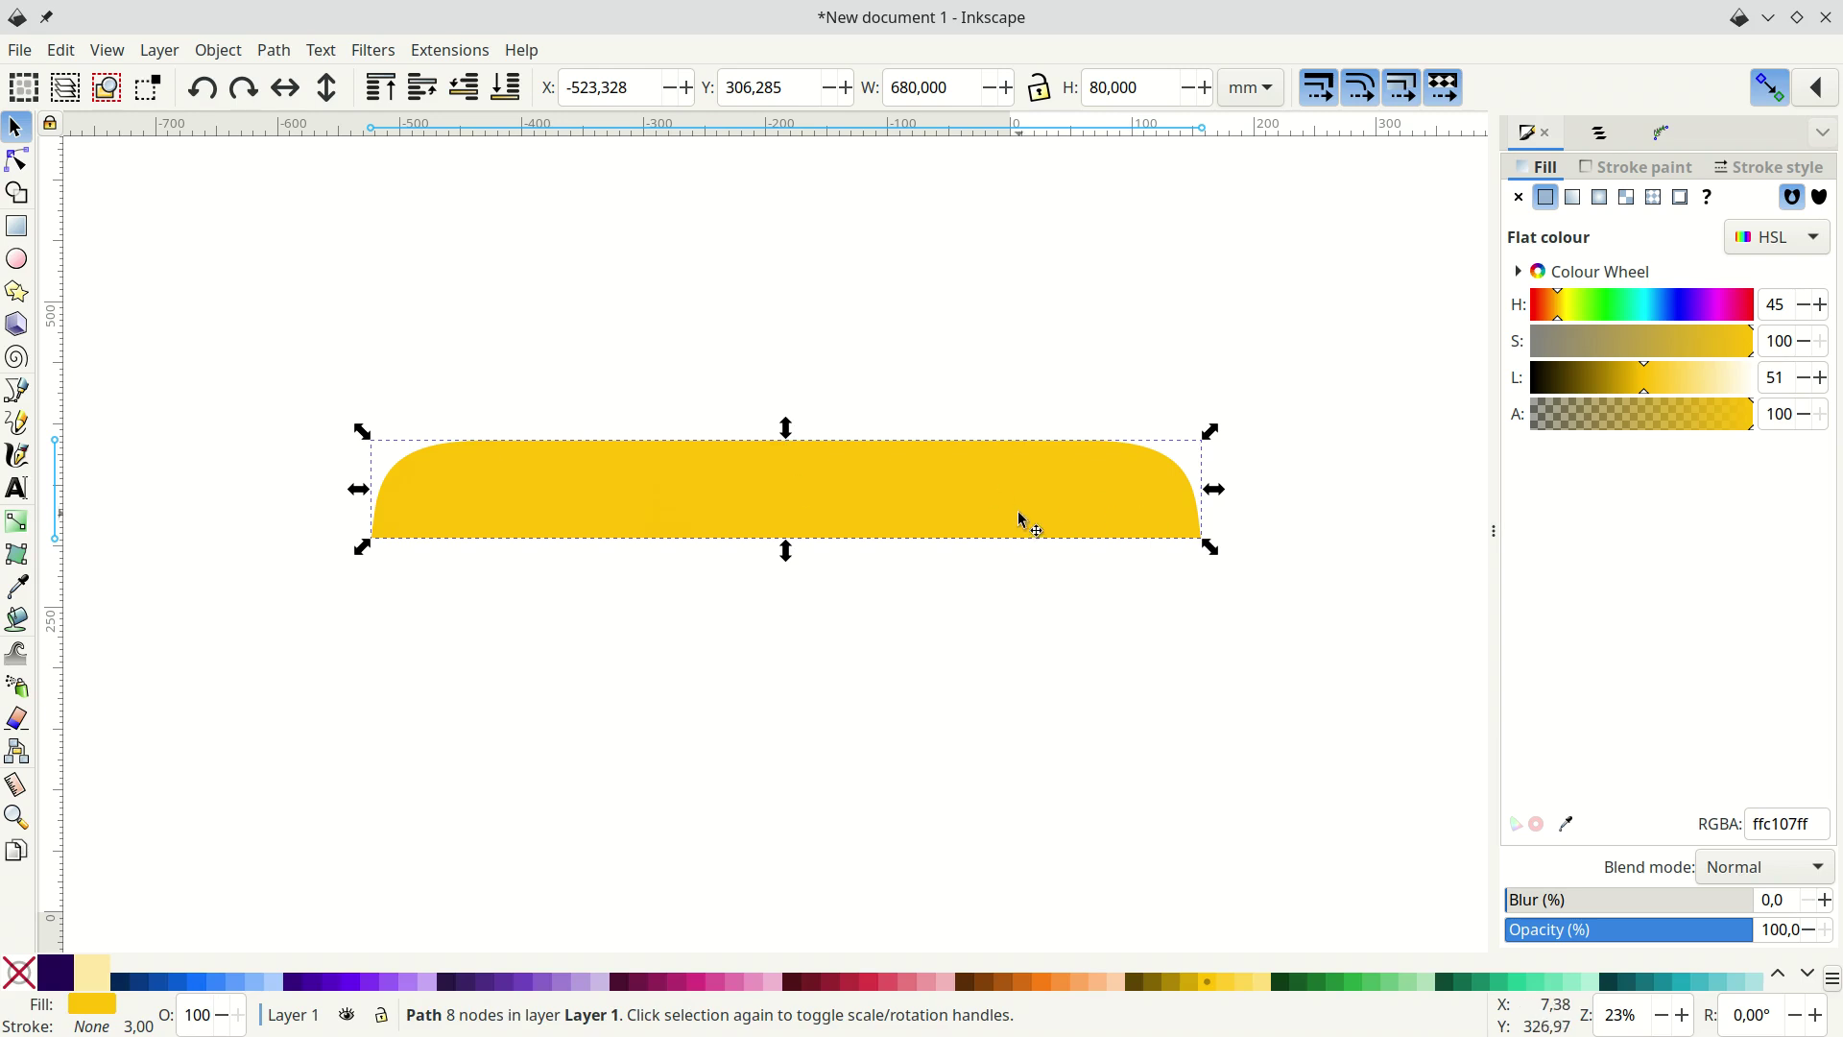
# - Flip a copy of the strip vertically, snap it to the original, and union into 680 × 160 mm
pyautogui.press('ctrl')
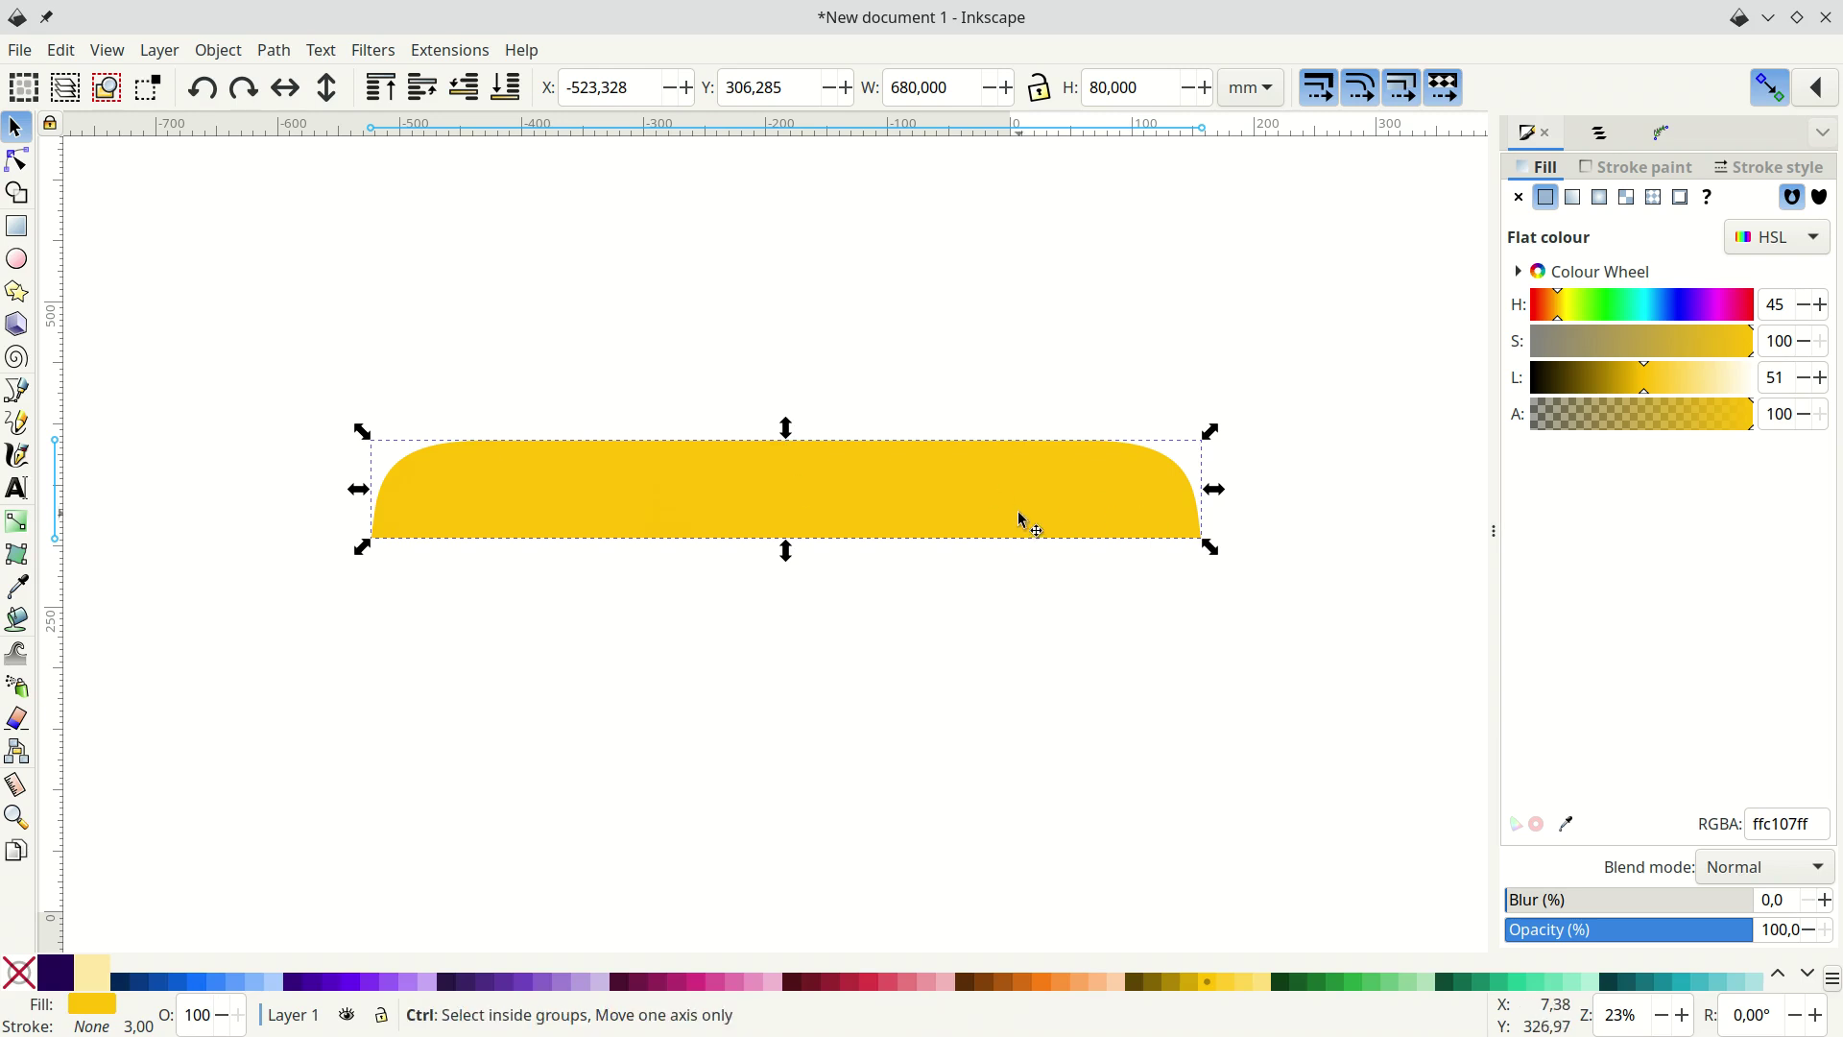
pyautogui.hotkey('ctrl', 'z')
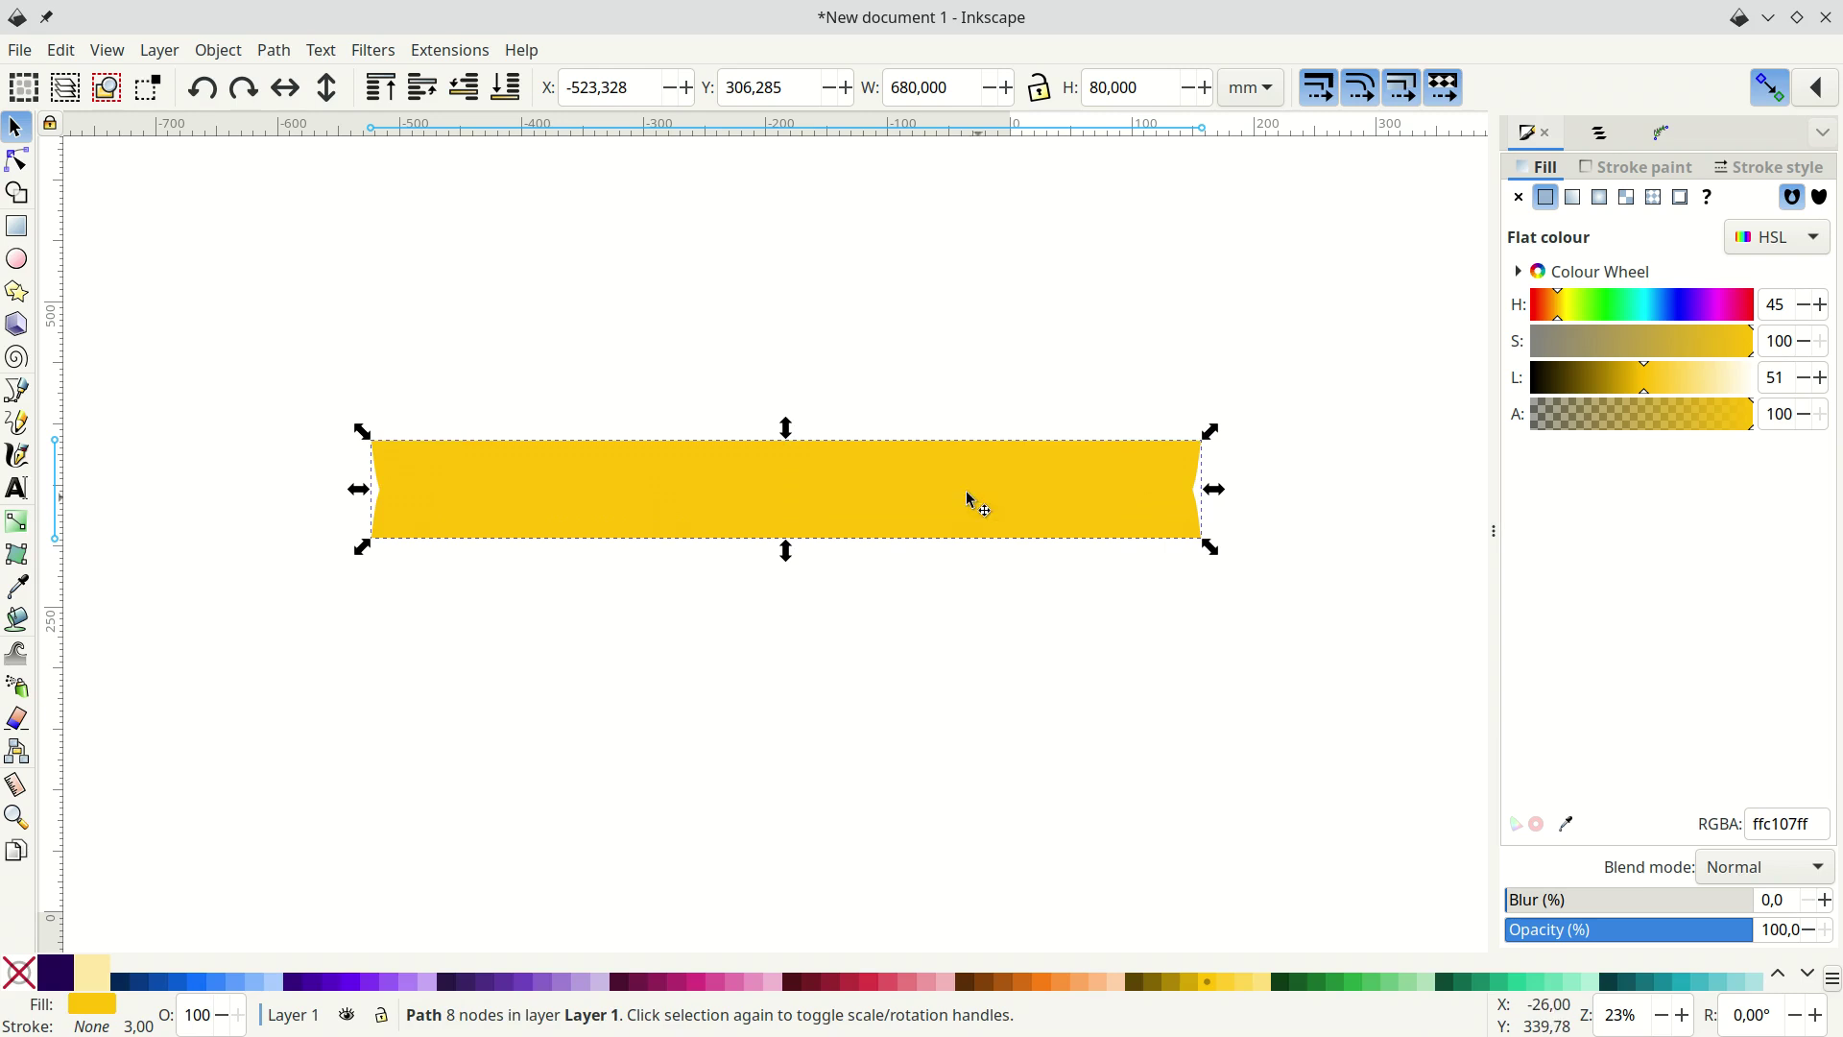
pyautogui.moveTo(936, 484); pyautogui.dragTo(912, 574)
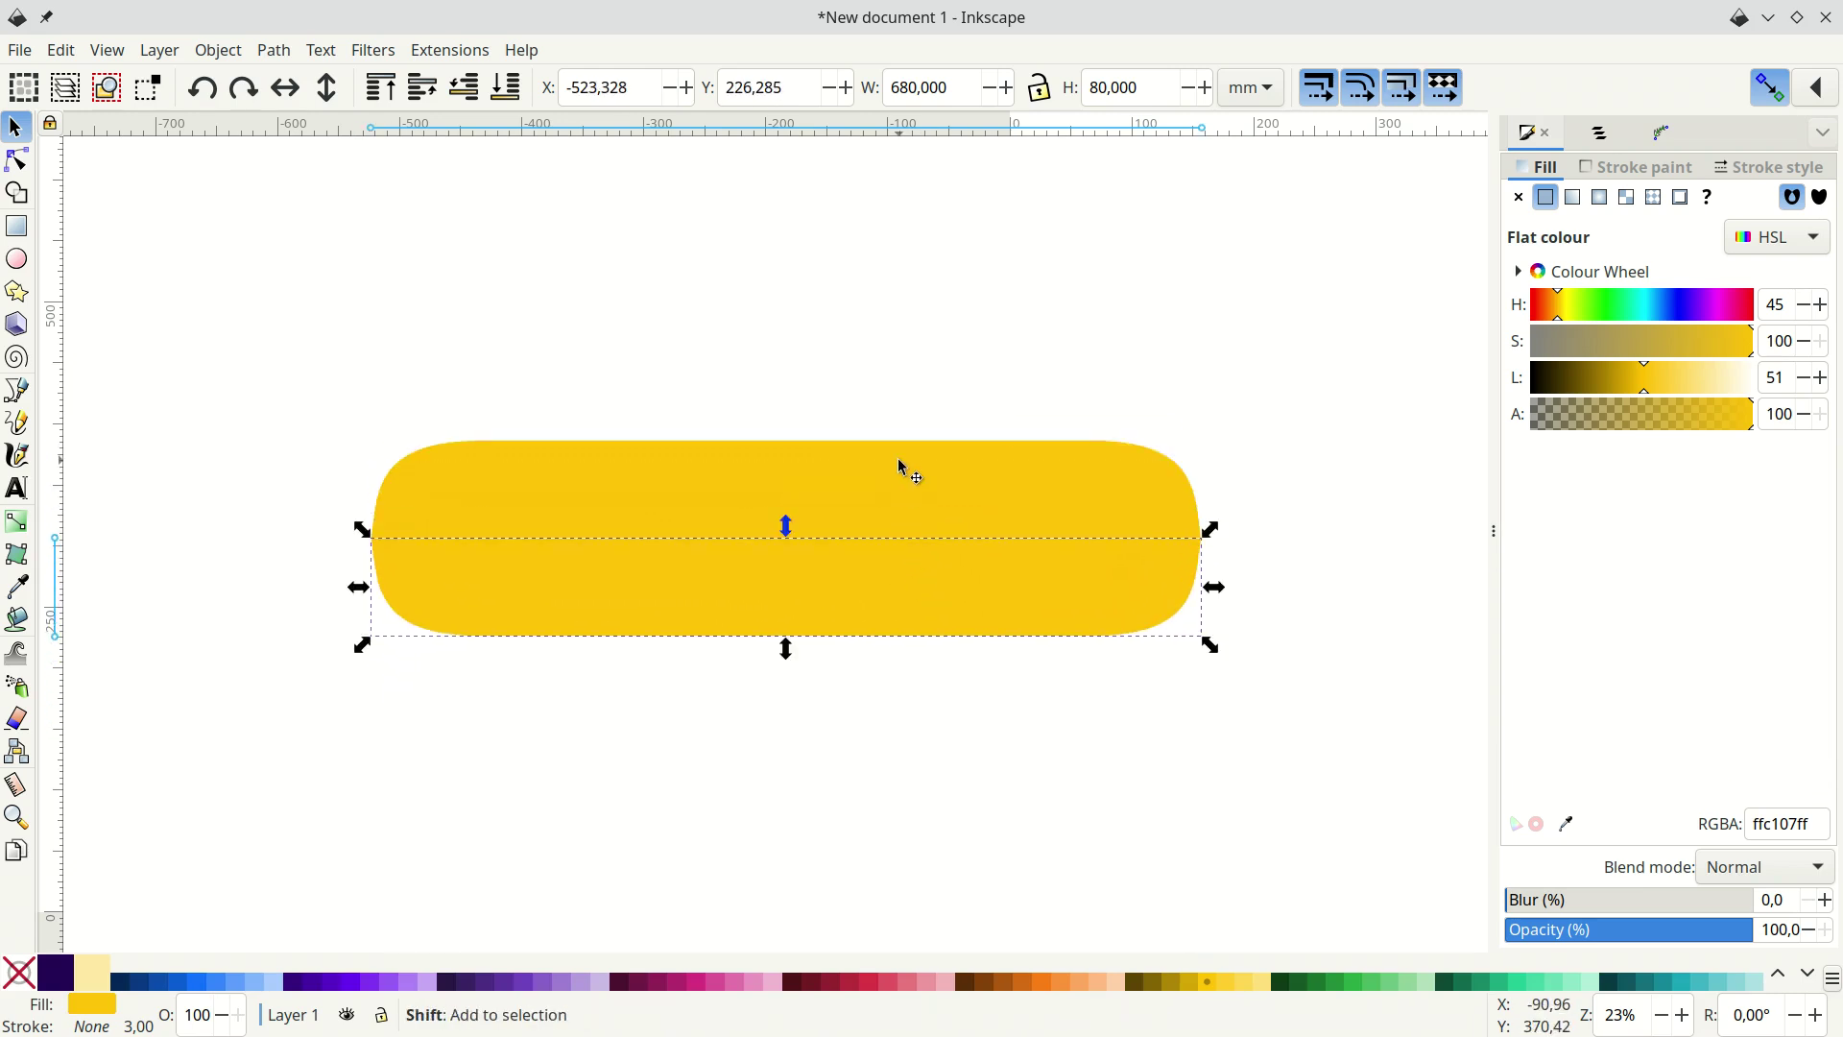
pyautogui.keyDown('shift'); pyautogui.click(899, 467); pyautogui.keyUp('shift')
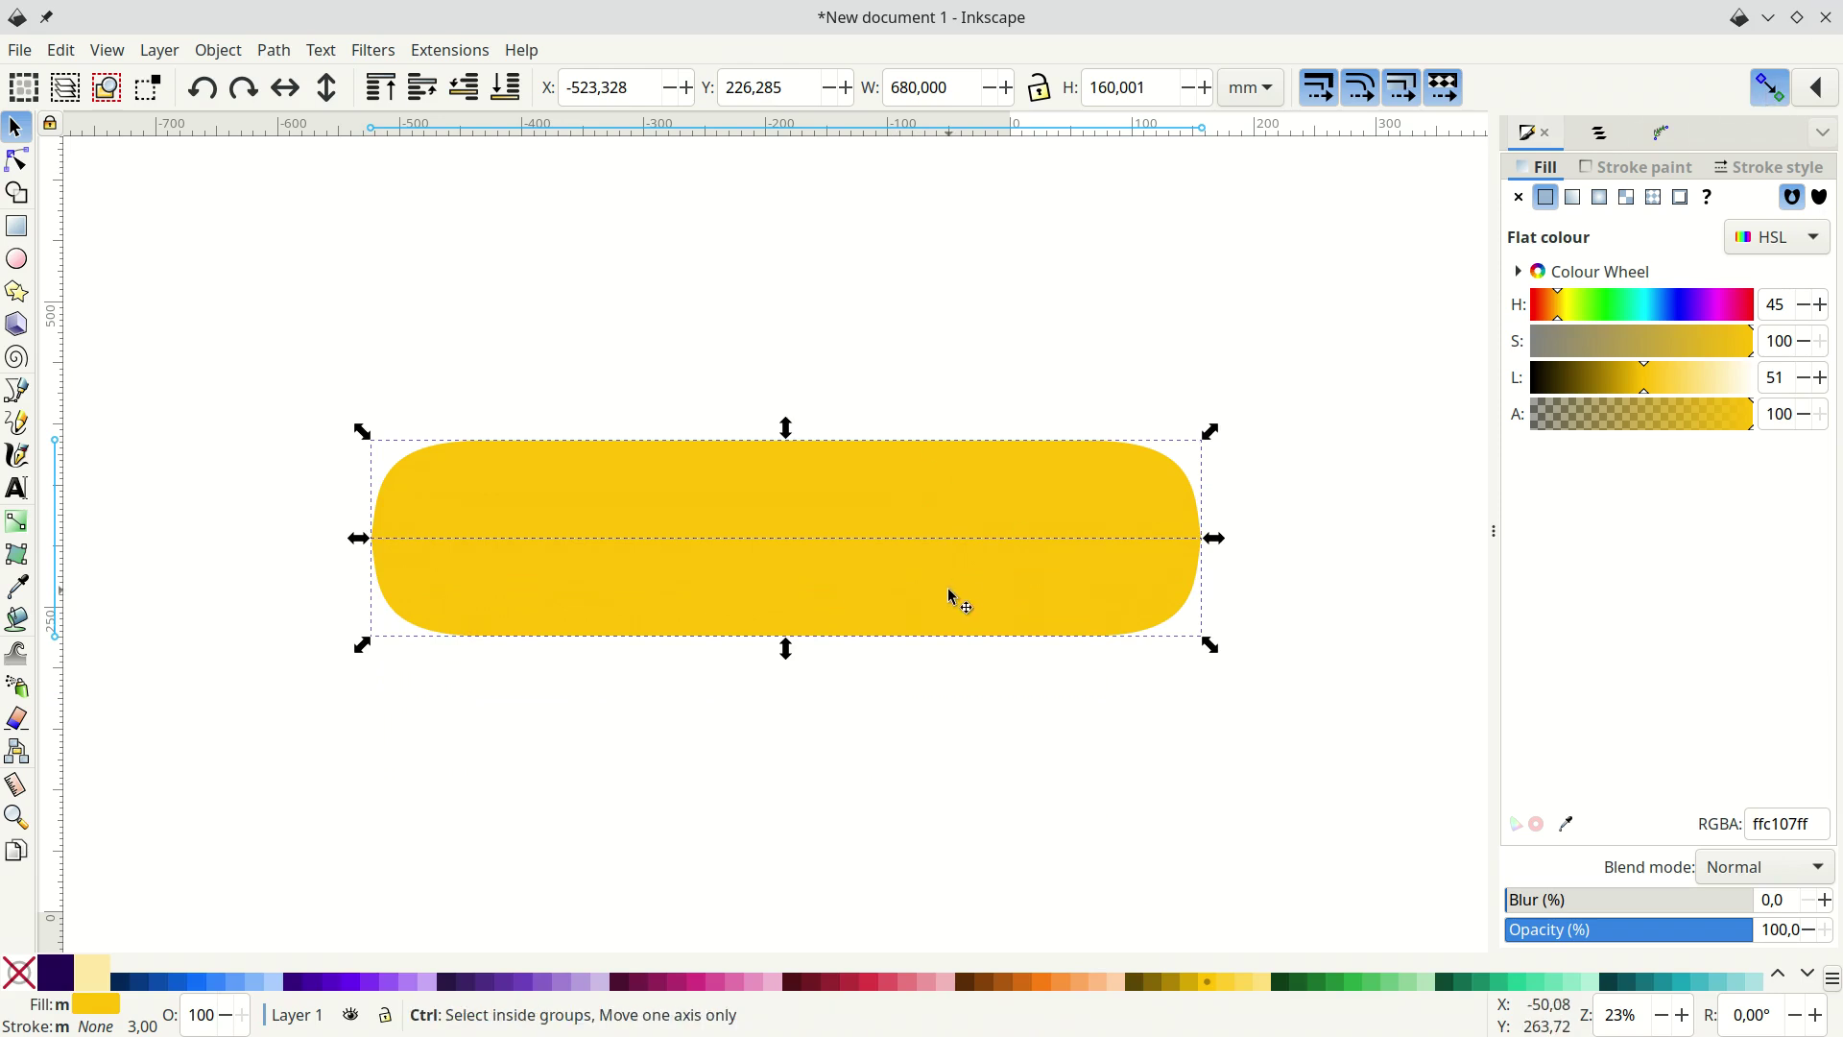
pyautogui.hotkey('ctrl', '+')
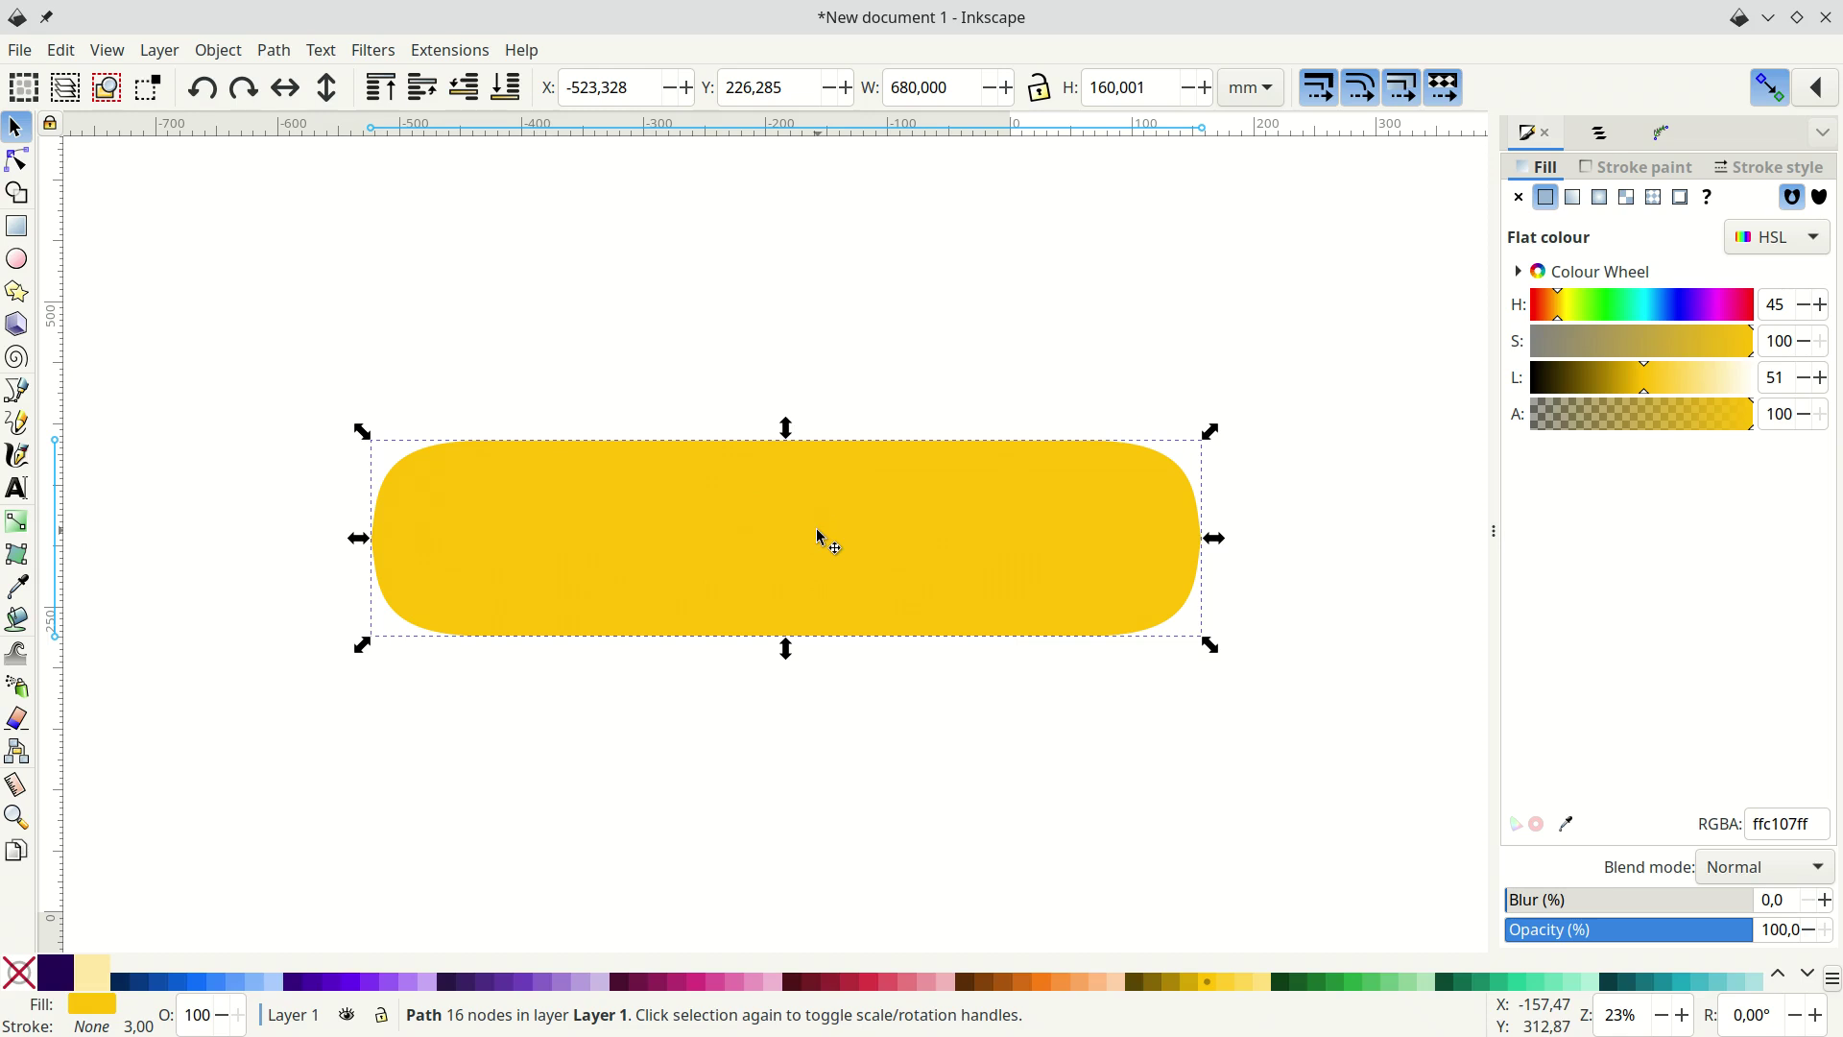
pyautogui.press('ctrl')
# - Outset the collar with a Path operation to form the dark red border, 691.902 × 172.002 mm overall
pyautogui.click(830, 981)
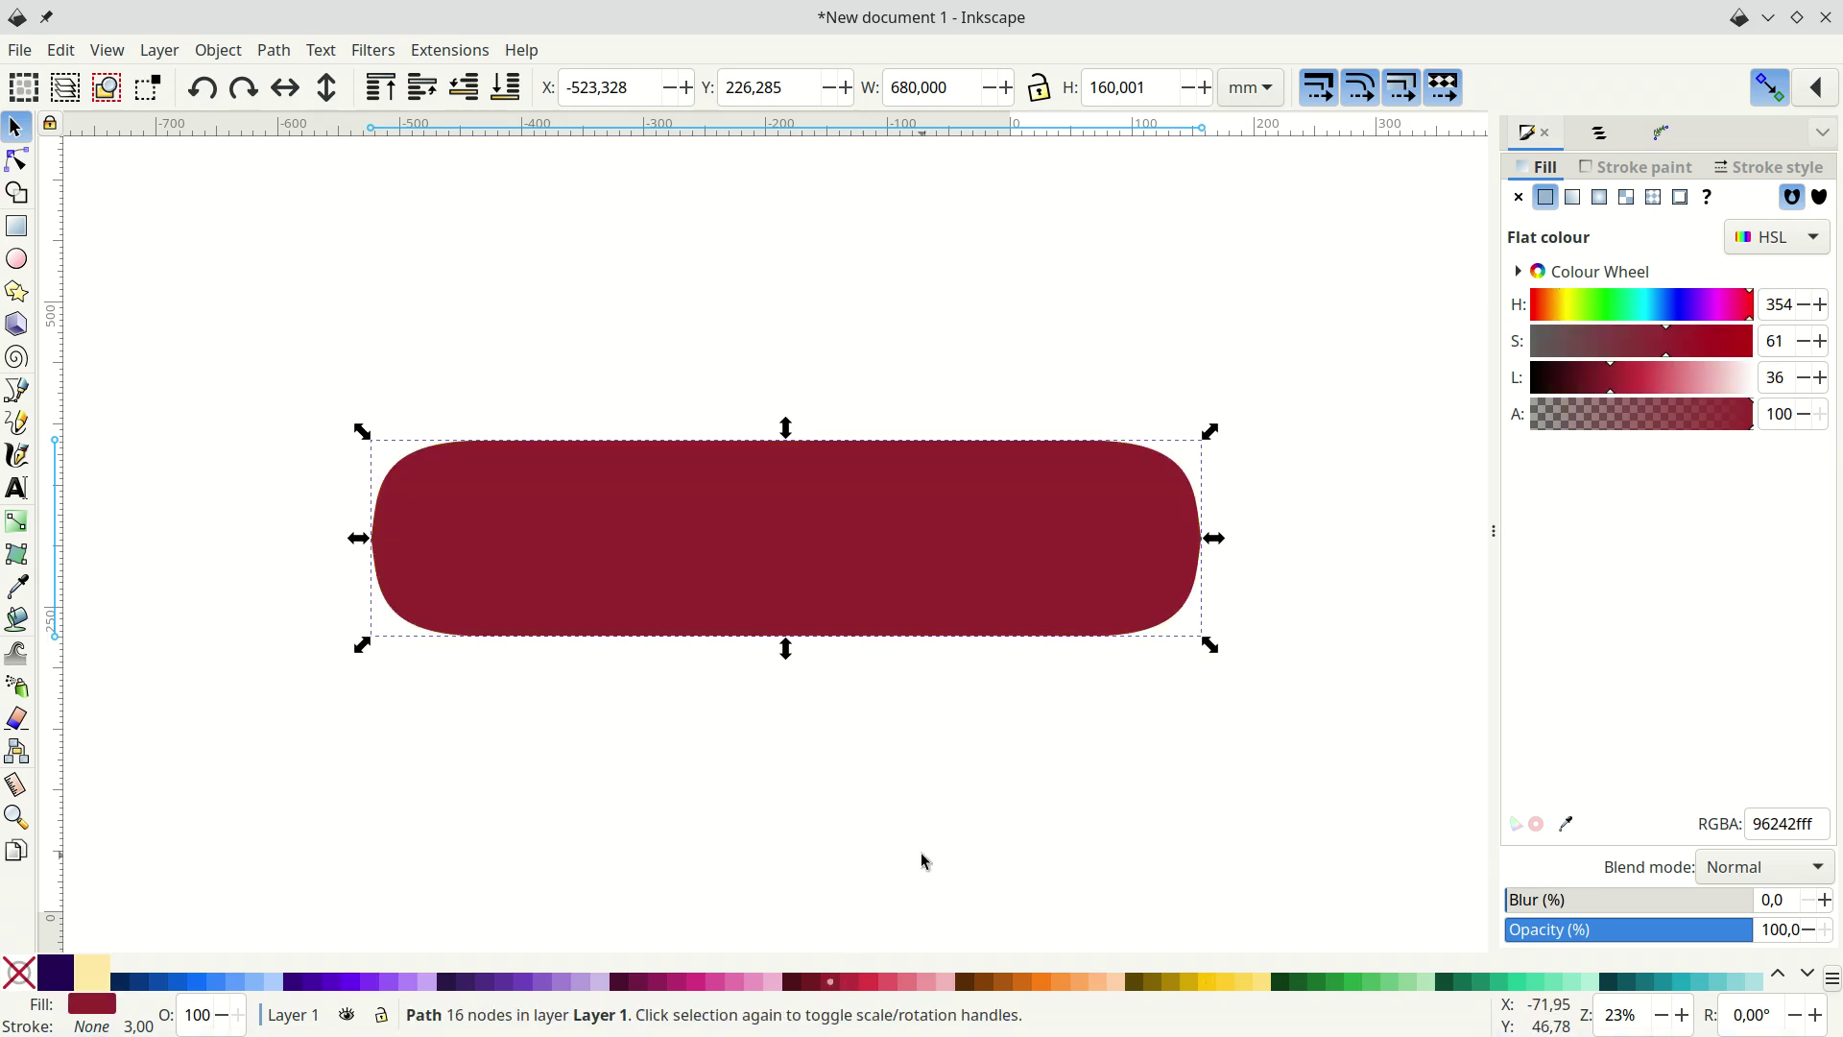
pyautogui.hotkey('ctrl', 'z')
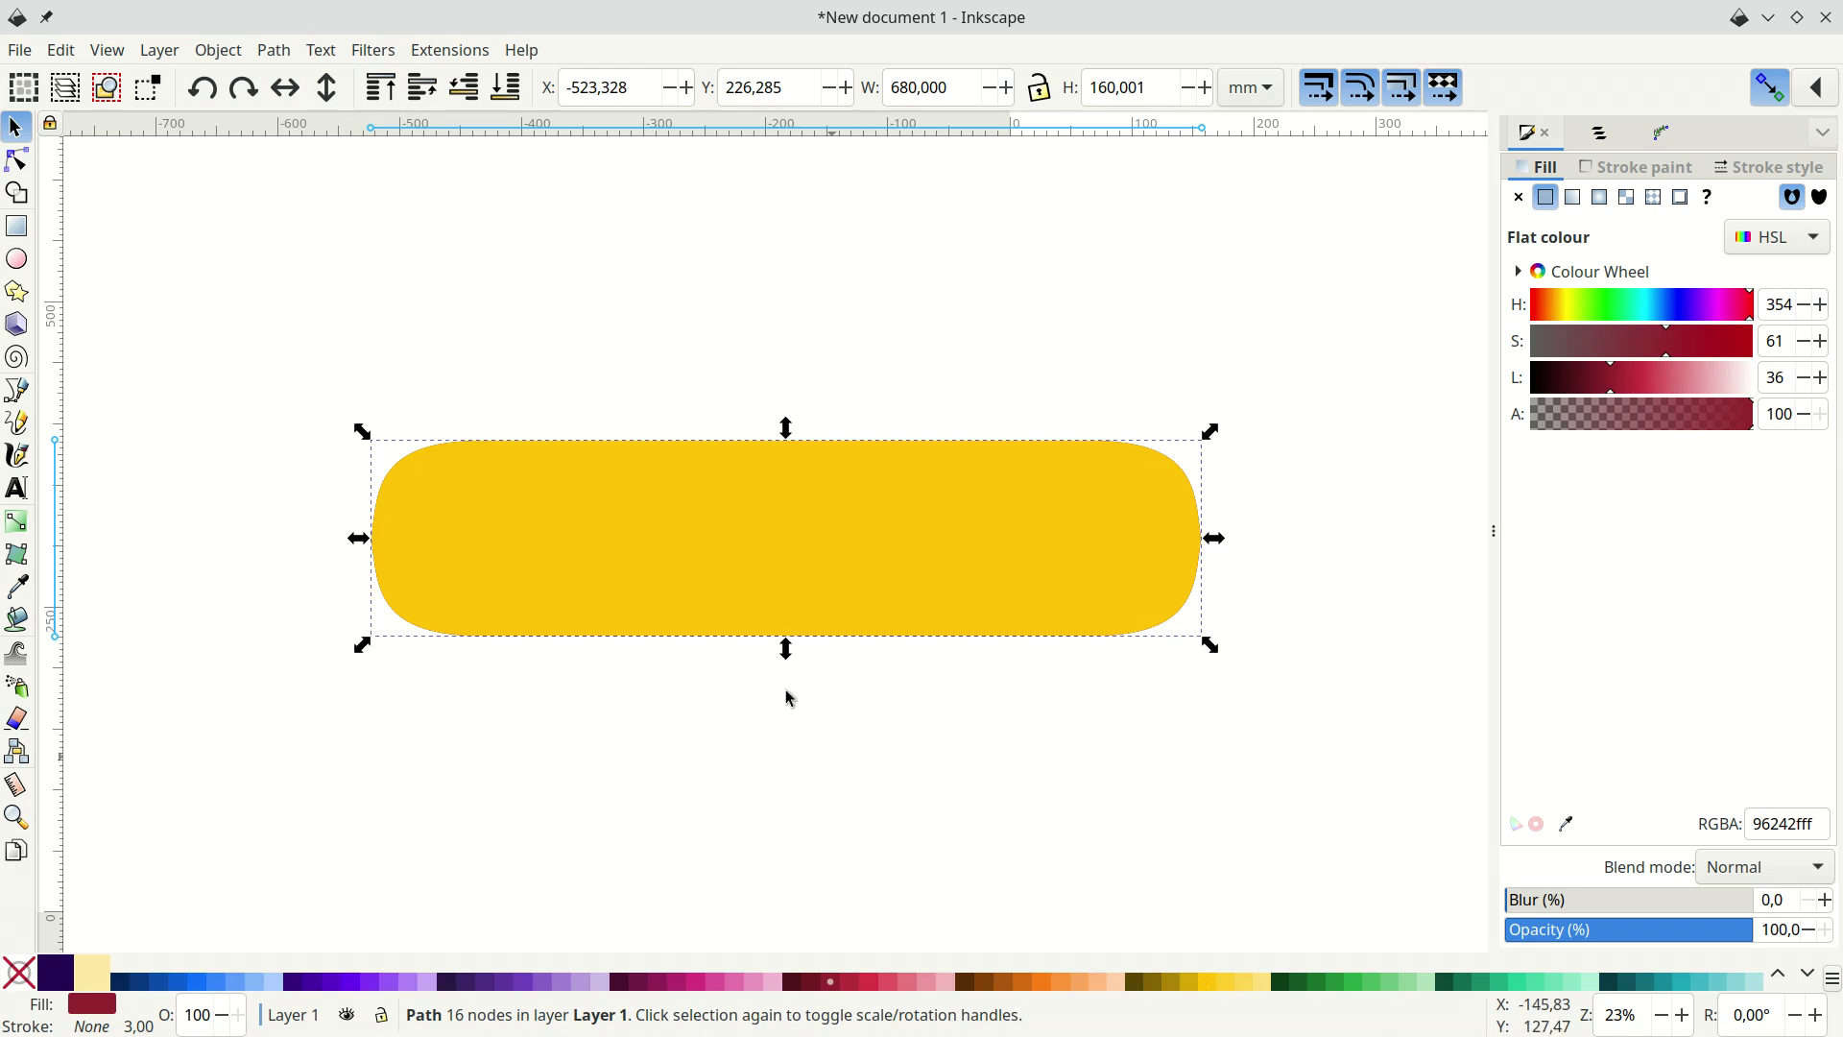
pyautogui.click(273, 53)
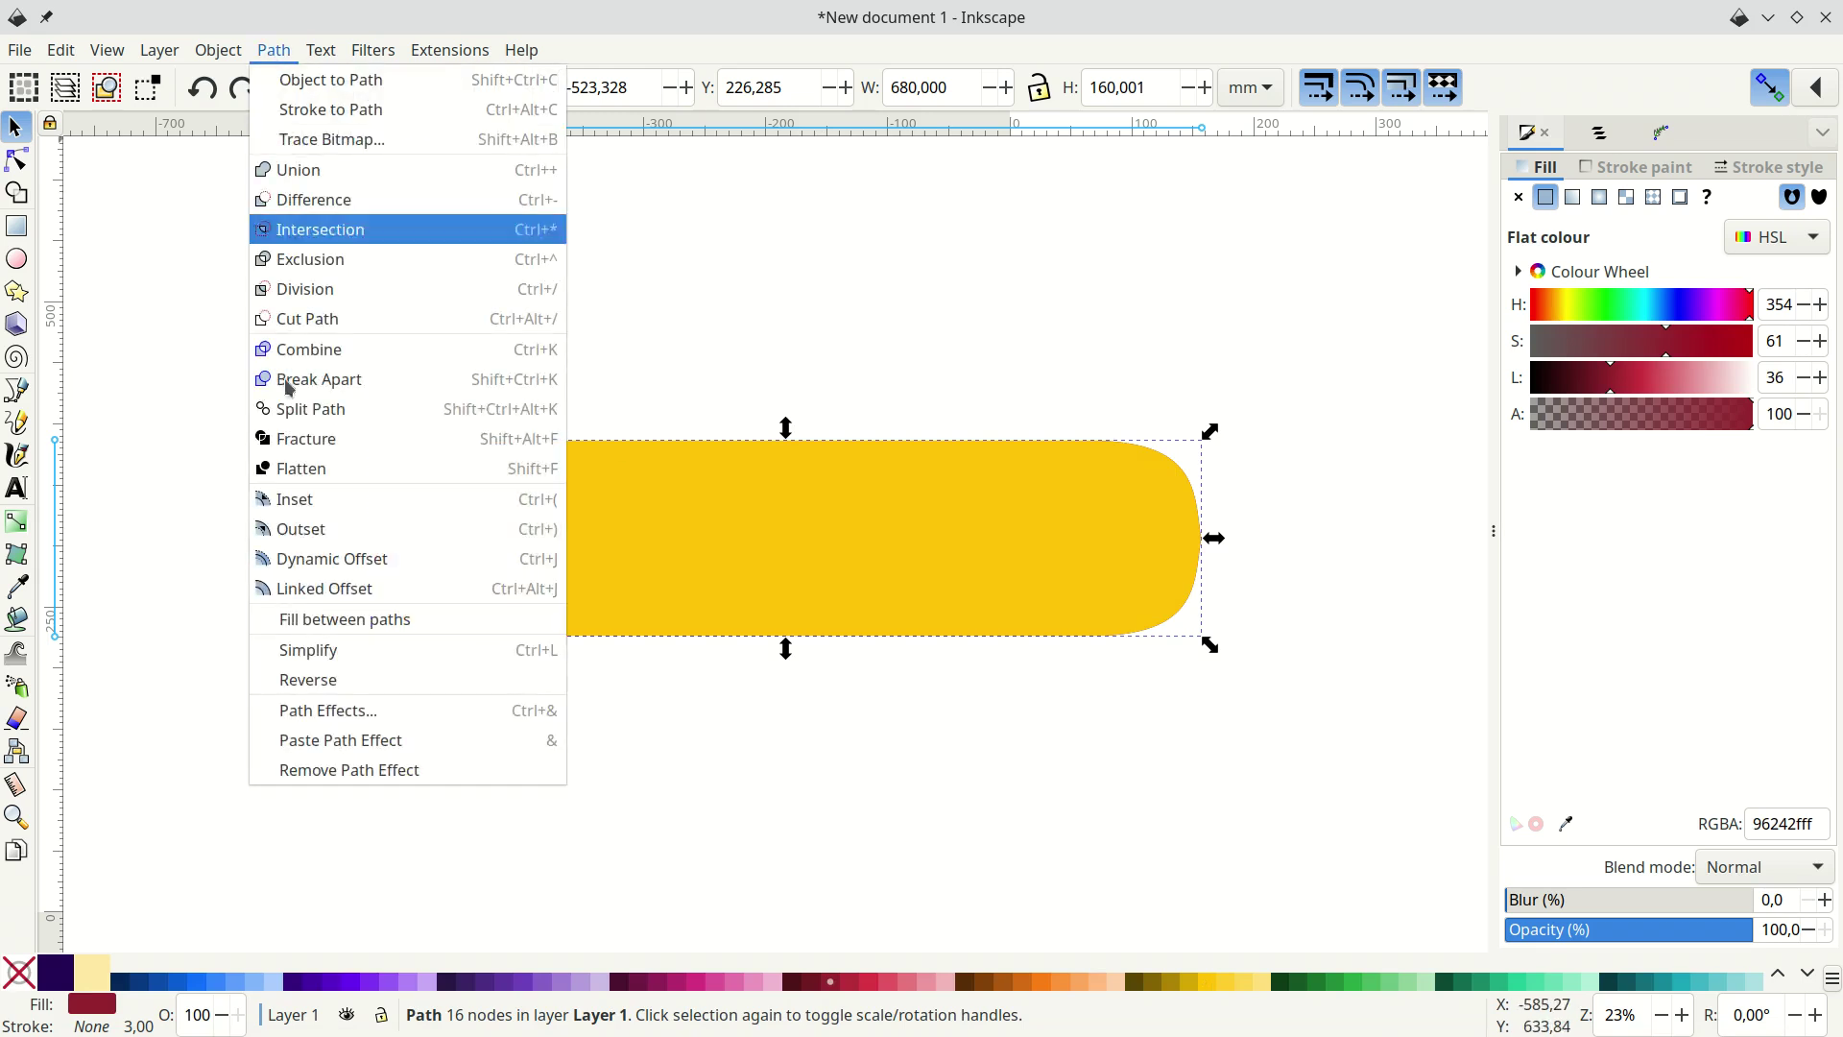
pyautogui.click(321, 529)
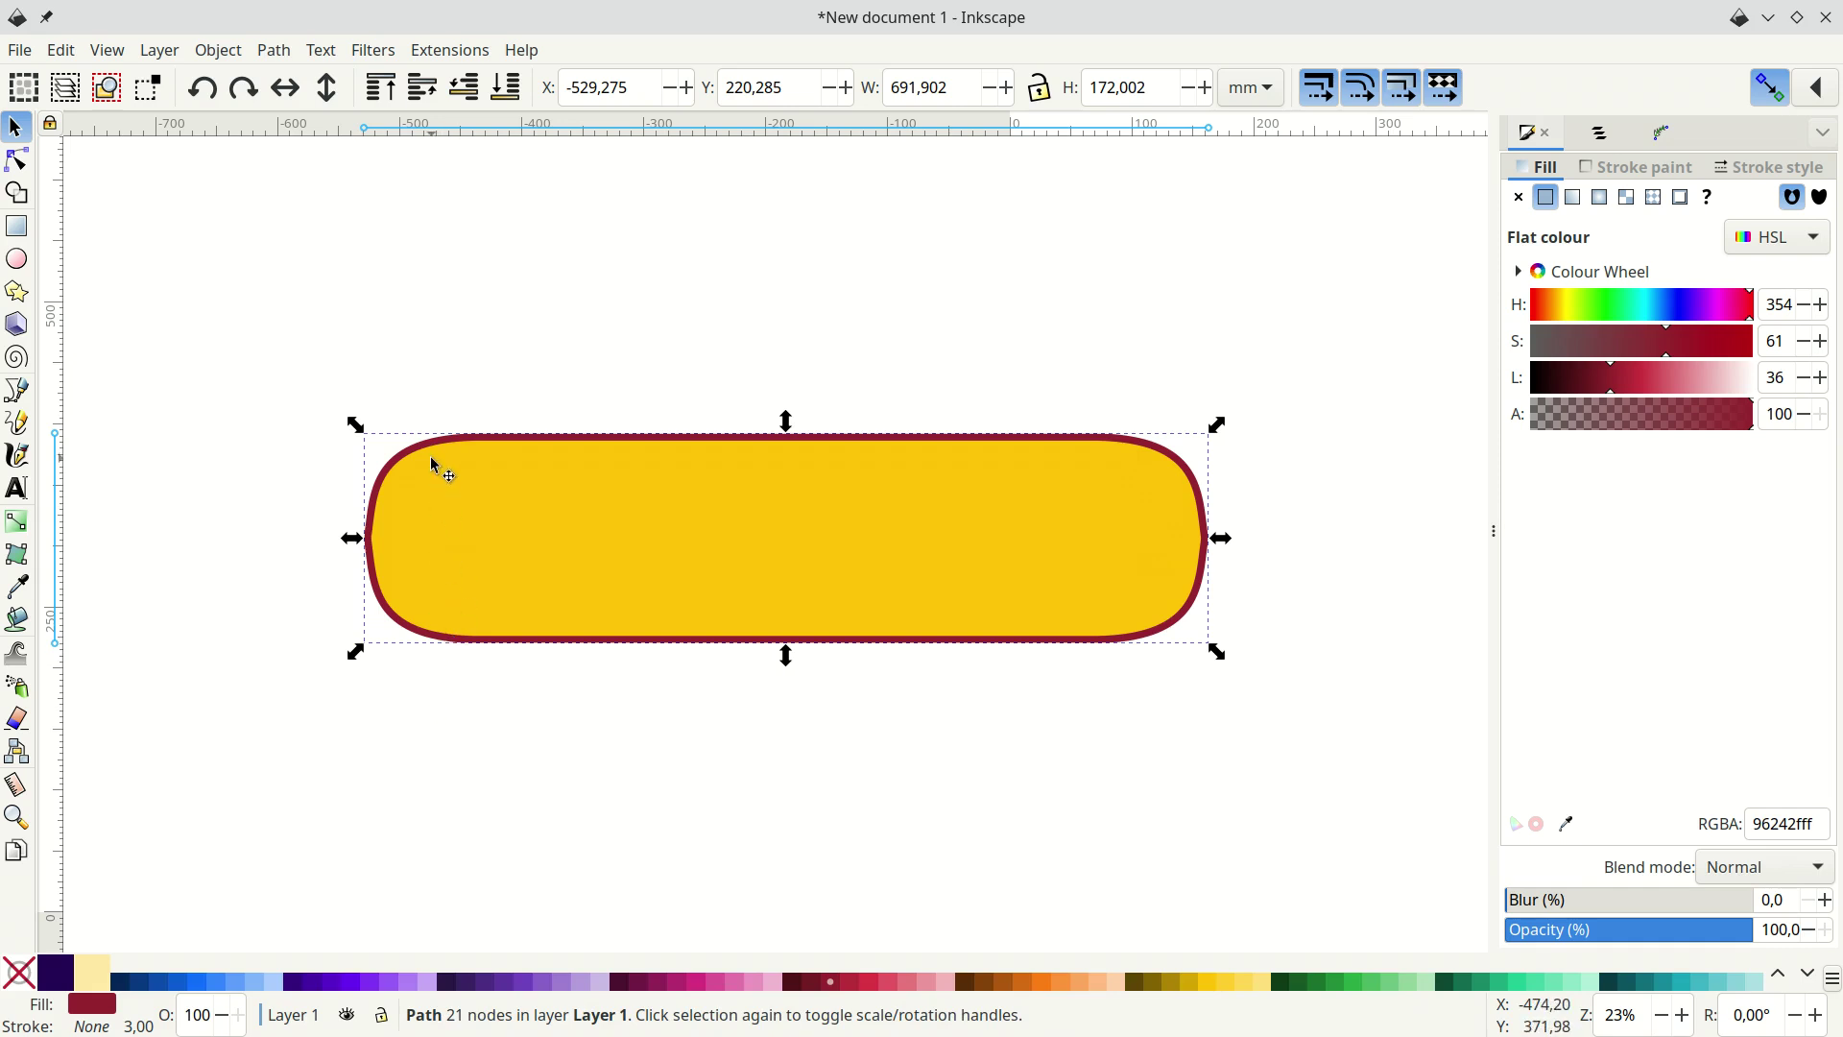
# - Draw a new rectangle above the collar and set its width to 3 cm
pyautogui.click(17, 225)
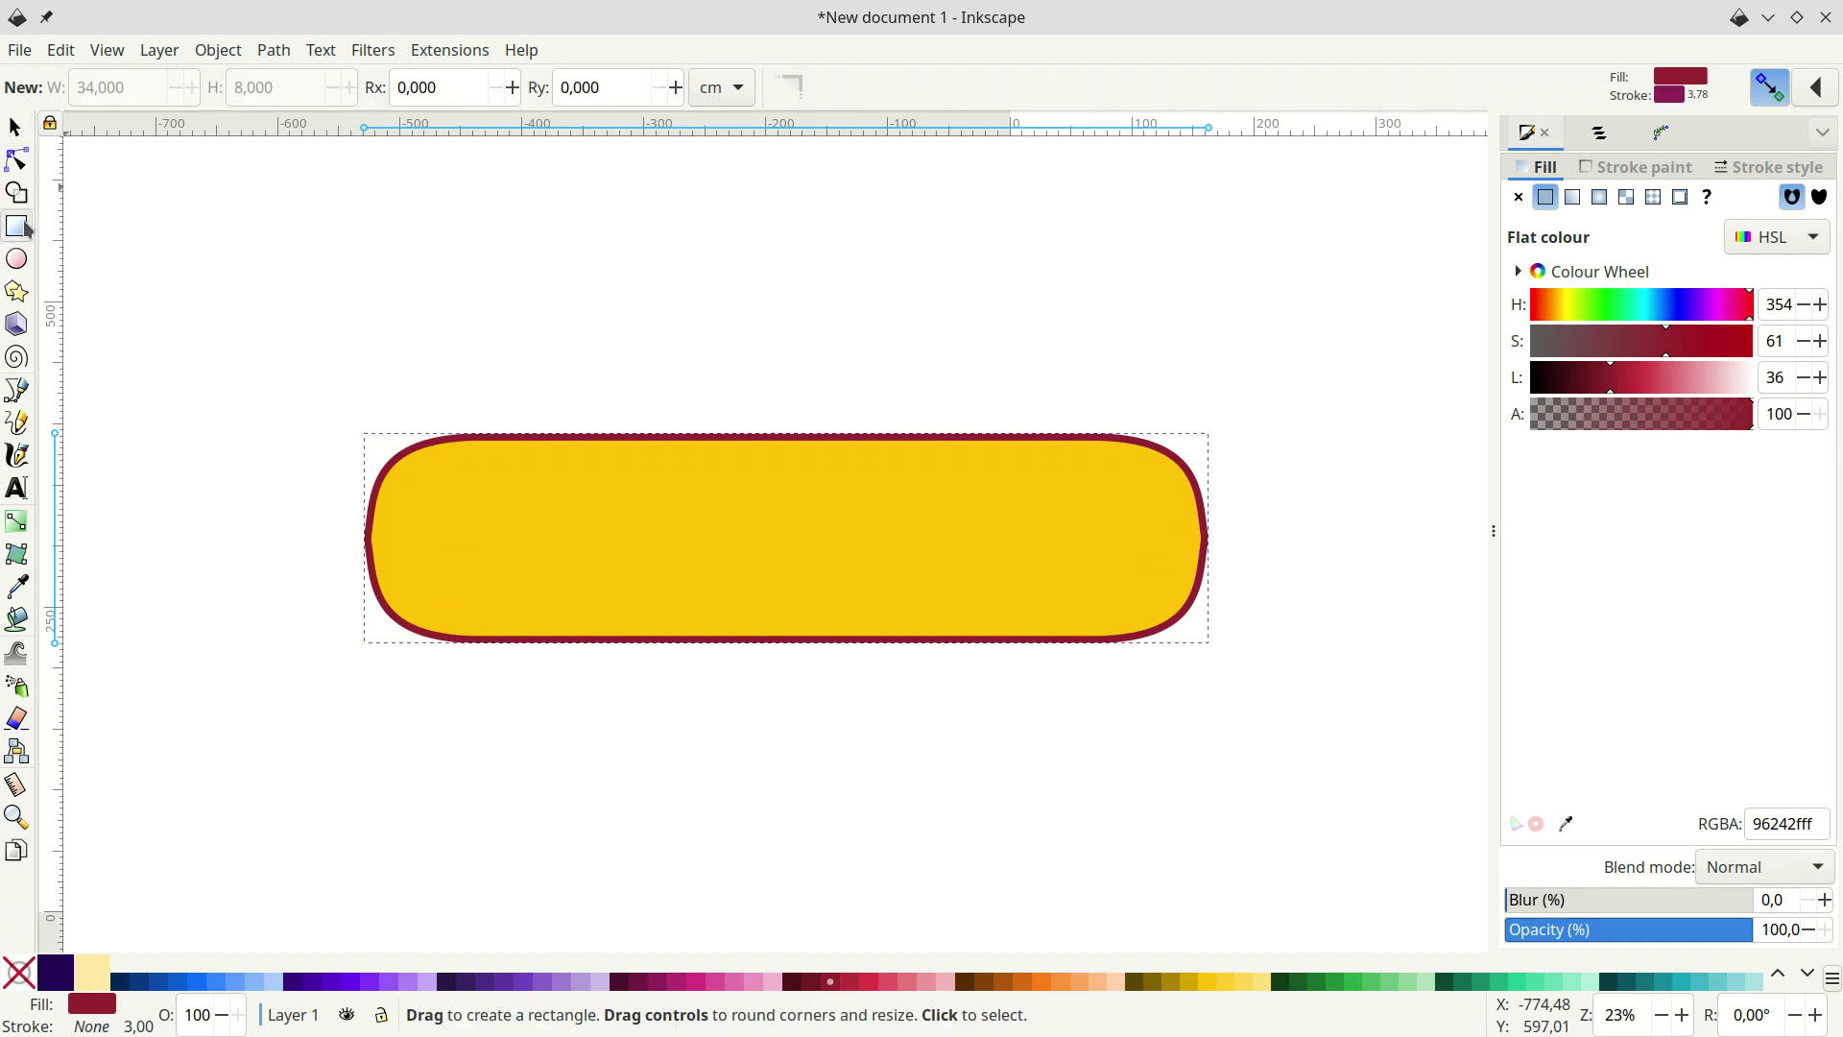
pyautogui.moveTo(382, 207)
pyautogui.mouseDown()
pyautogui.moveTo(514, 326)
pyautogui.moveTo(527, 350)
pyautogui.moveTo(498, 365)
pyautogui.mouseUp()
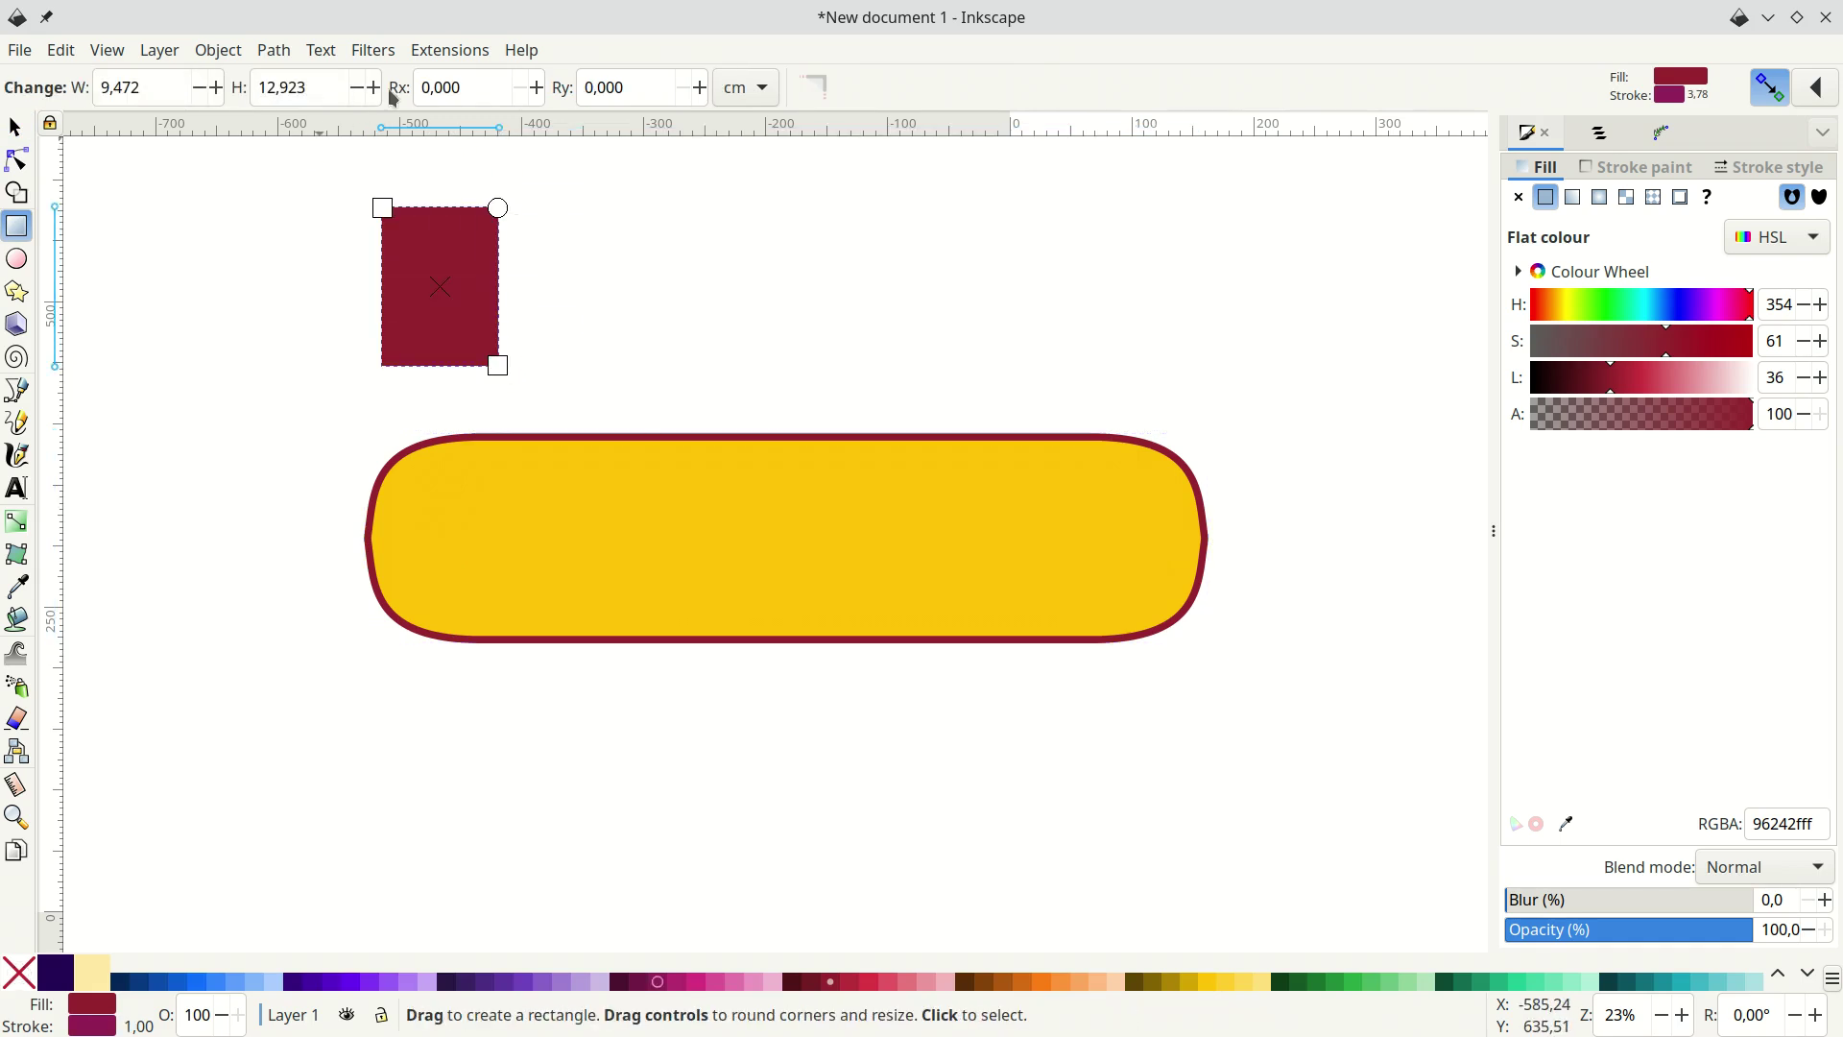
pyautogui.moveTo(175, 92); pyautogui.dragTo(38, 96)
pyautogui.write('3')
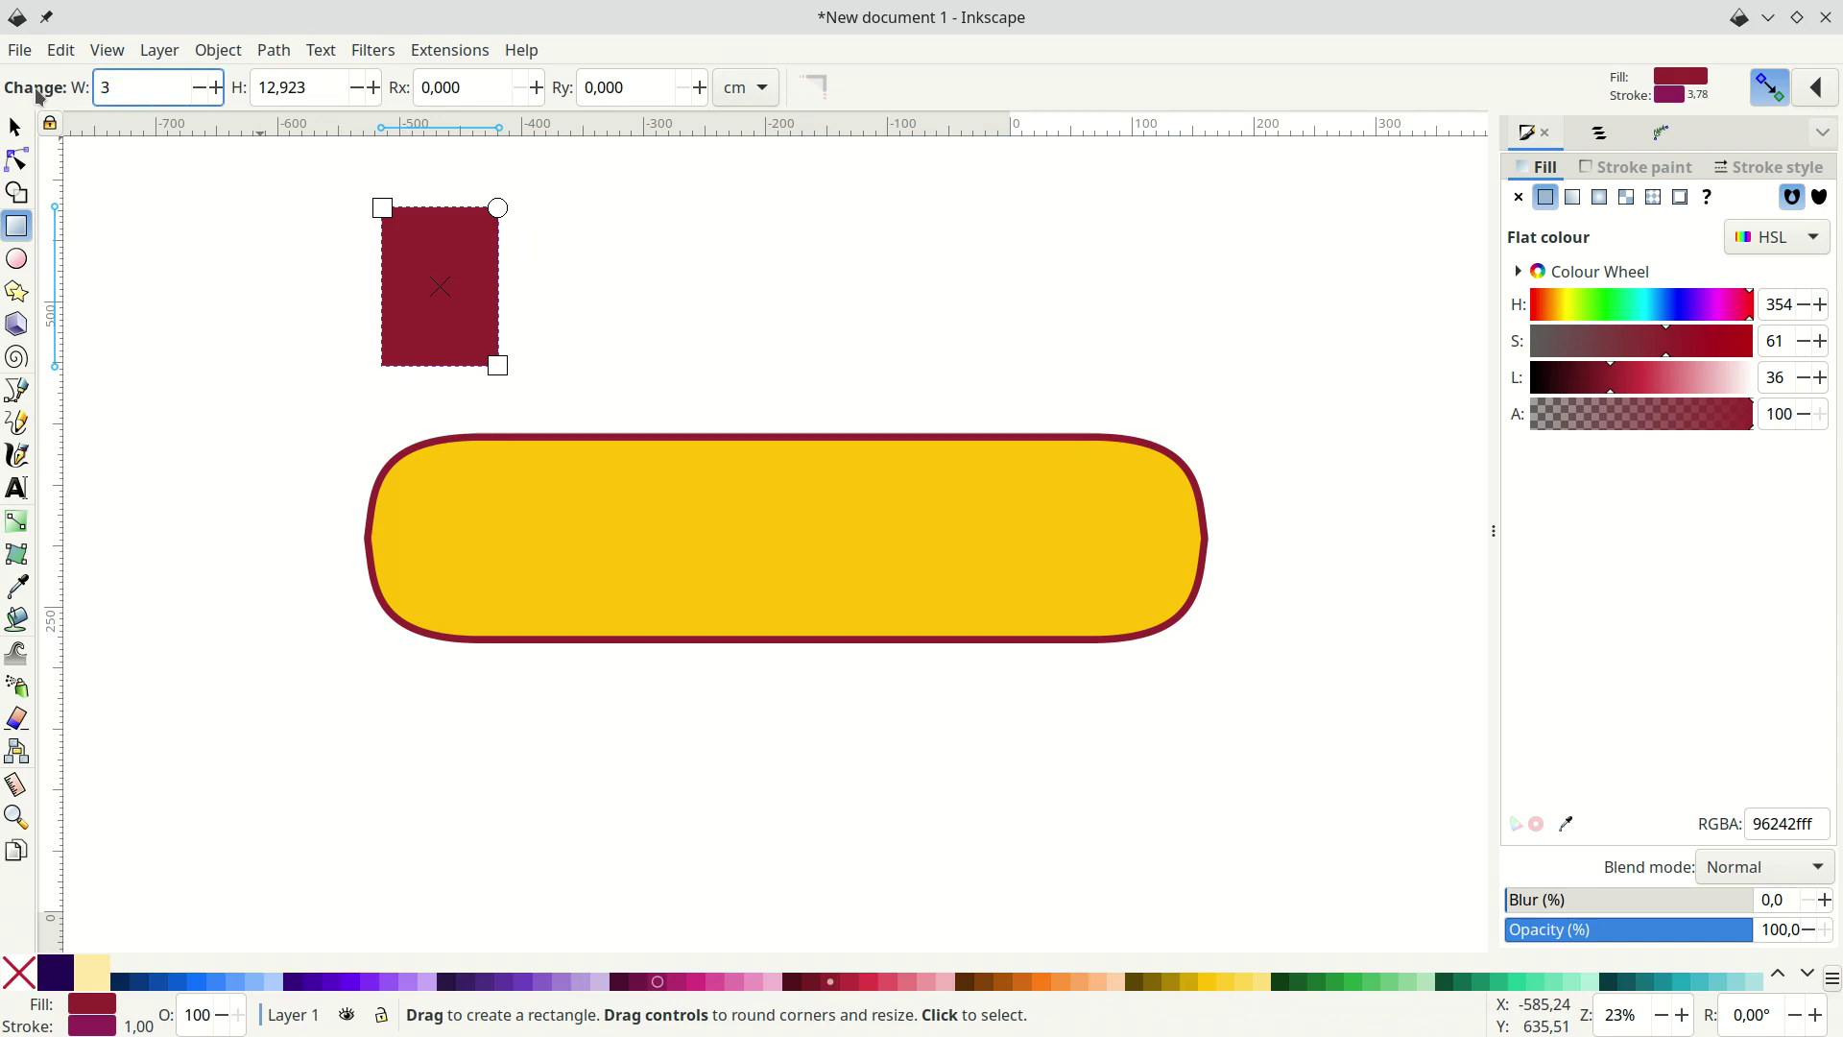
pyautogui.press('Return')
# - Stretch the rectangle down over the collar, fill it blue, and place it over the left end
pyautogui.click(15, 126)
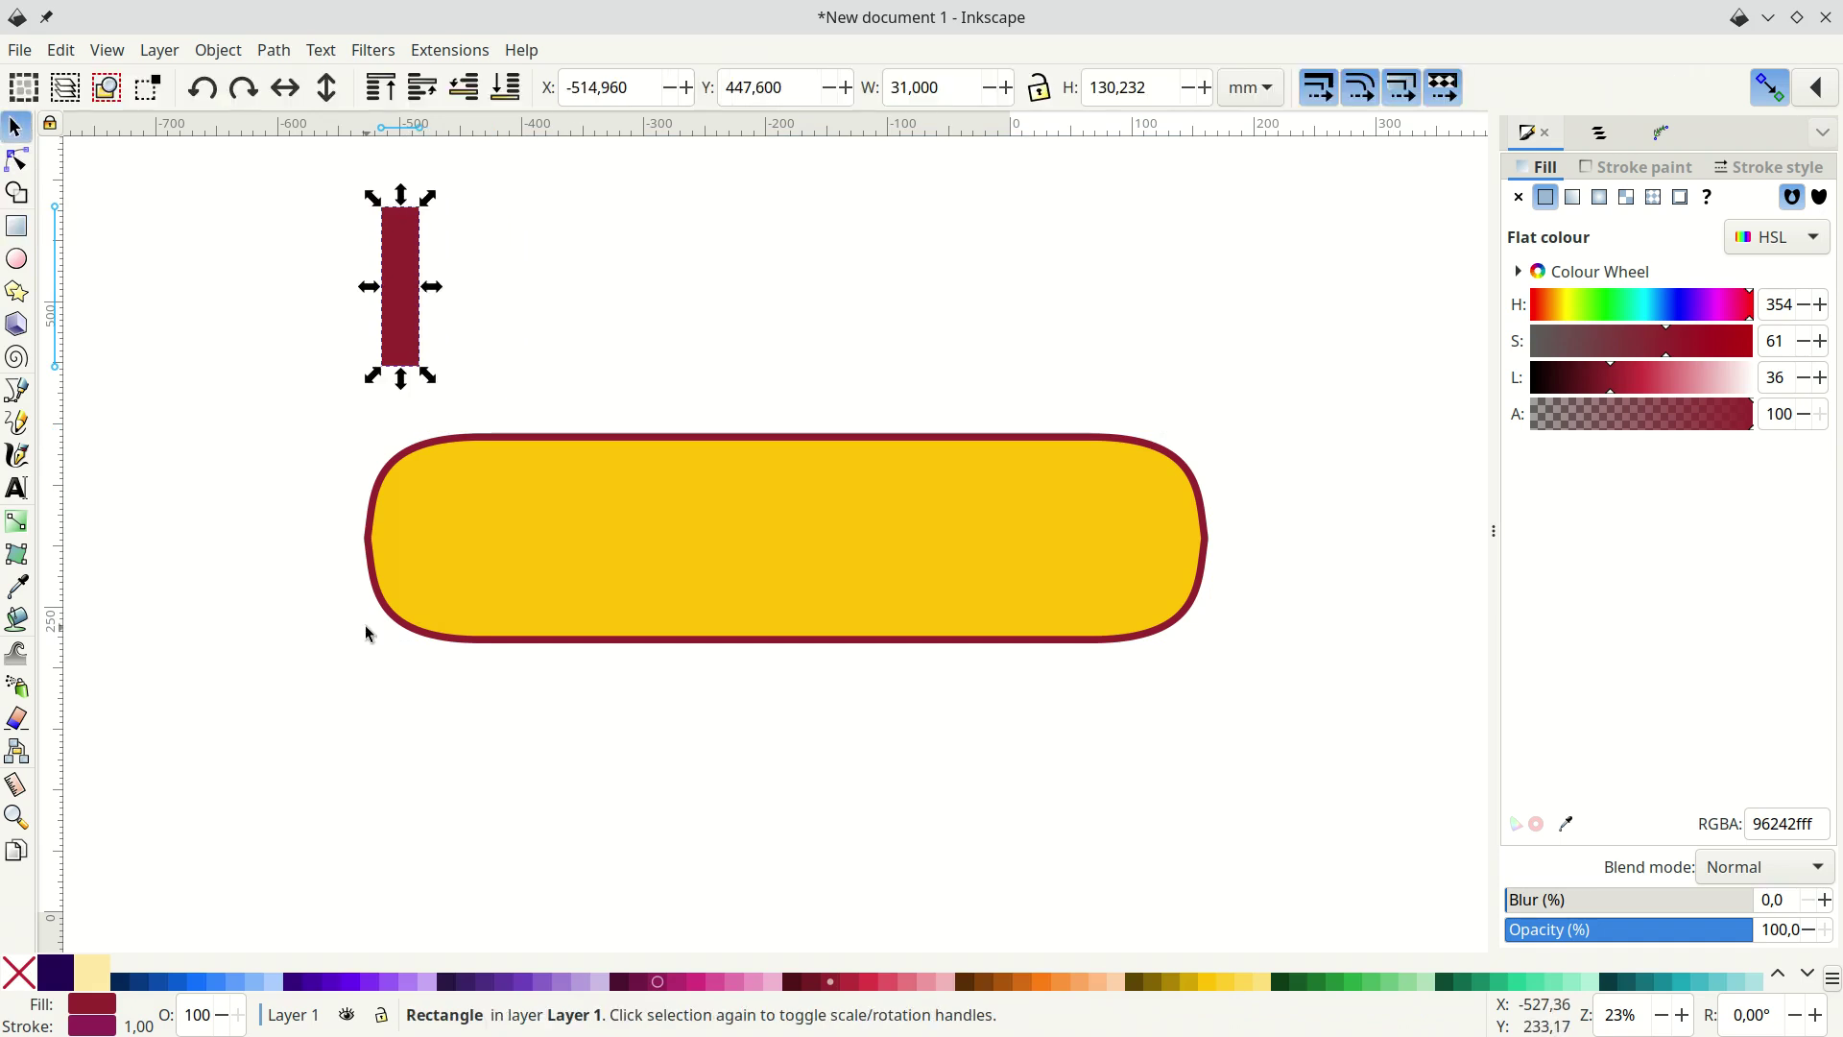
pyautogui.moveTo(400, 384); pyautogui.dragTo(395, 768)
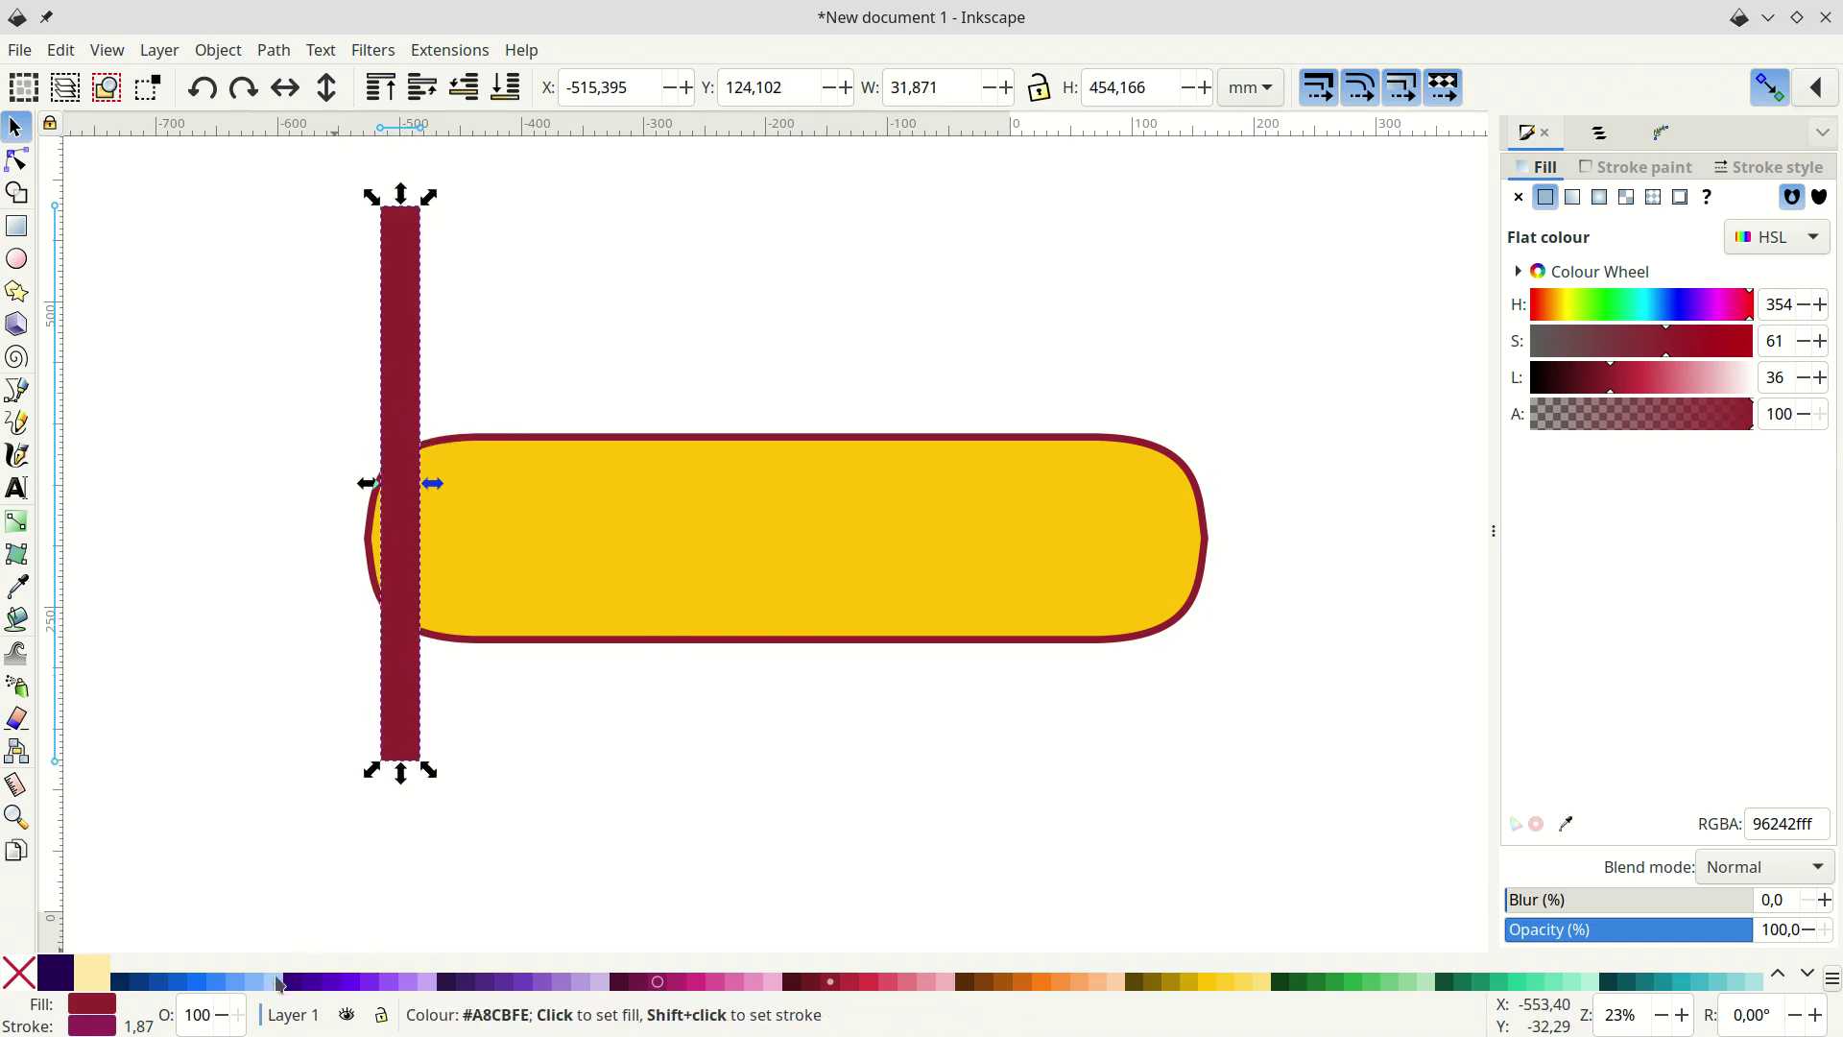
pyautogui.click(196, 984)
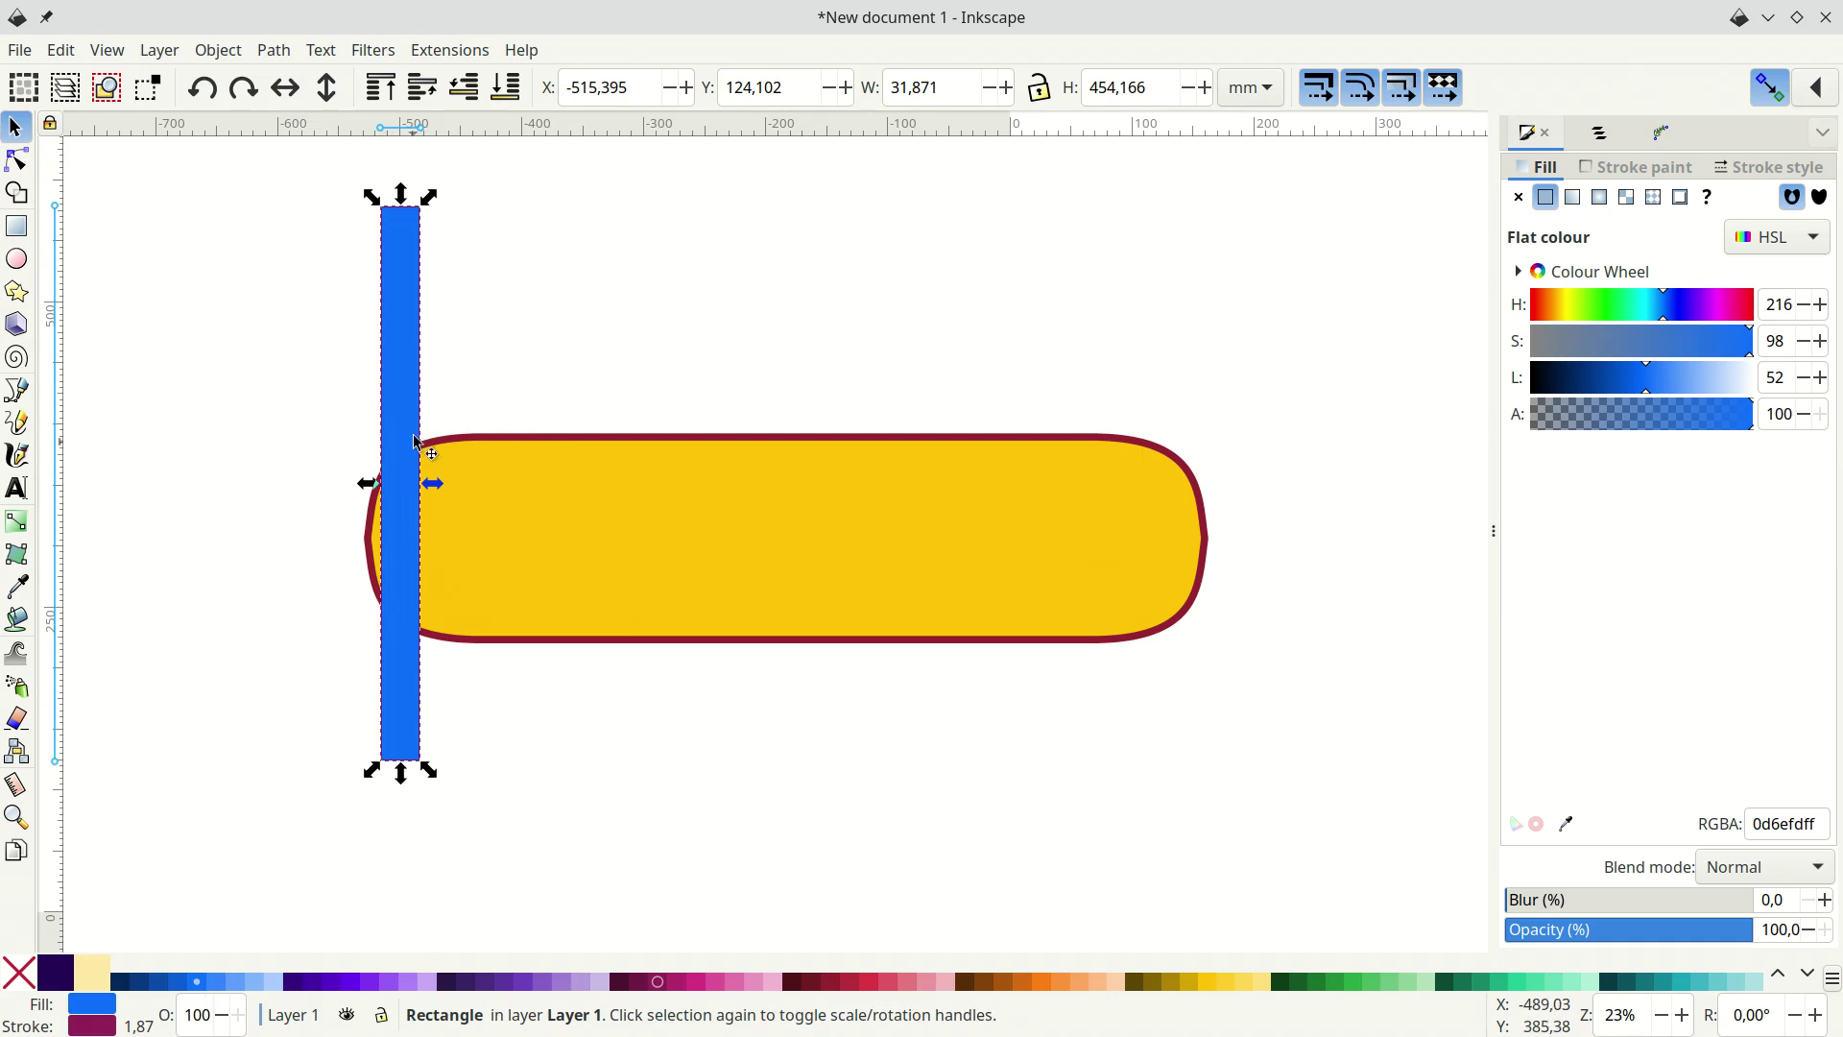
pyautogui.moveTo(413, 429); pyautogui.dragTo(399, 520)
# - Duplicate the blue bar onto the collar's right end and remove its outline stroke
pyautogui.hotkey('ctrl', 'd')
pyautogui.moveTo(401, 521); pyautogui.dragTo(1190, 499)
pyautogui.scroll(5, 1225, 567)
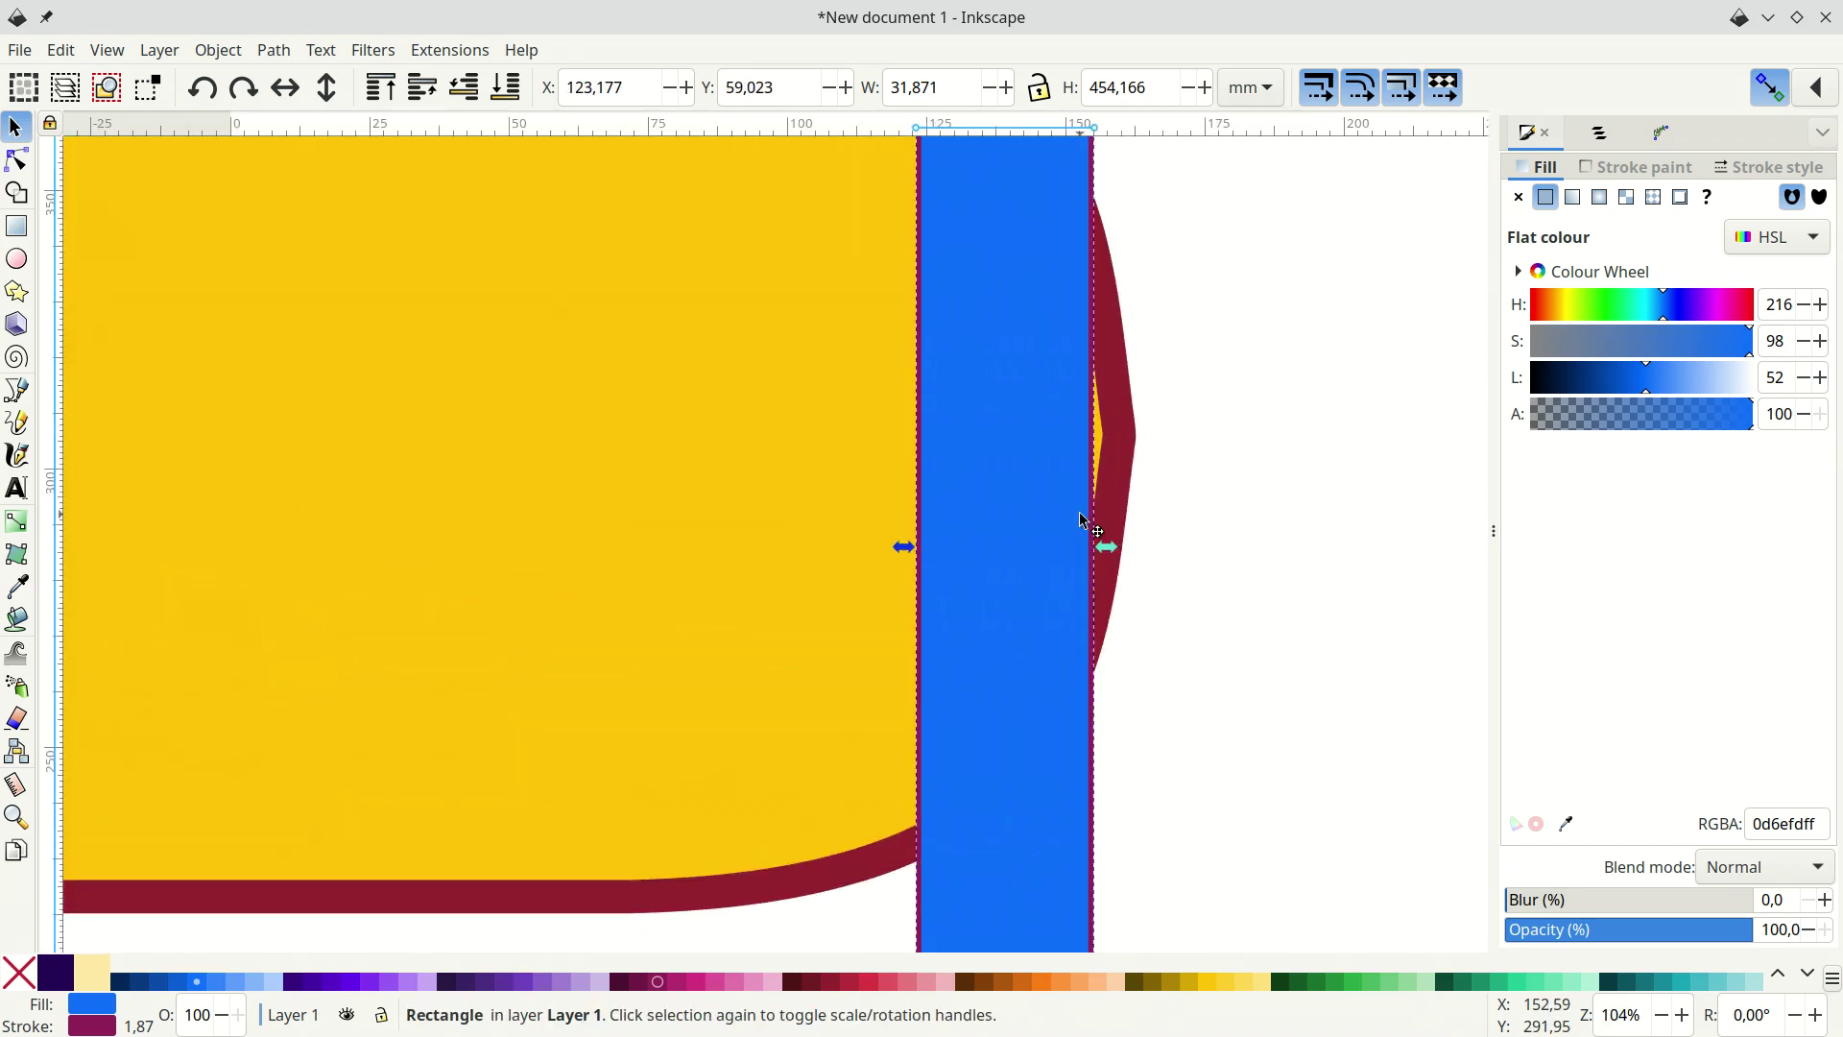
pyautogui.moveTo(1083, 520); pyautogui.dragTo(1098, 516)
pyautogui.keyDown('shift'); pyautogui.click(18, 972); pyautogui.keyUp('shift')
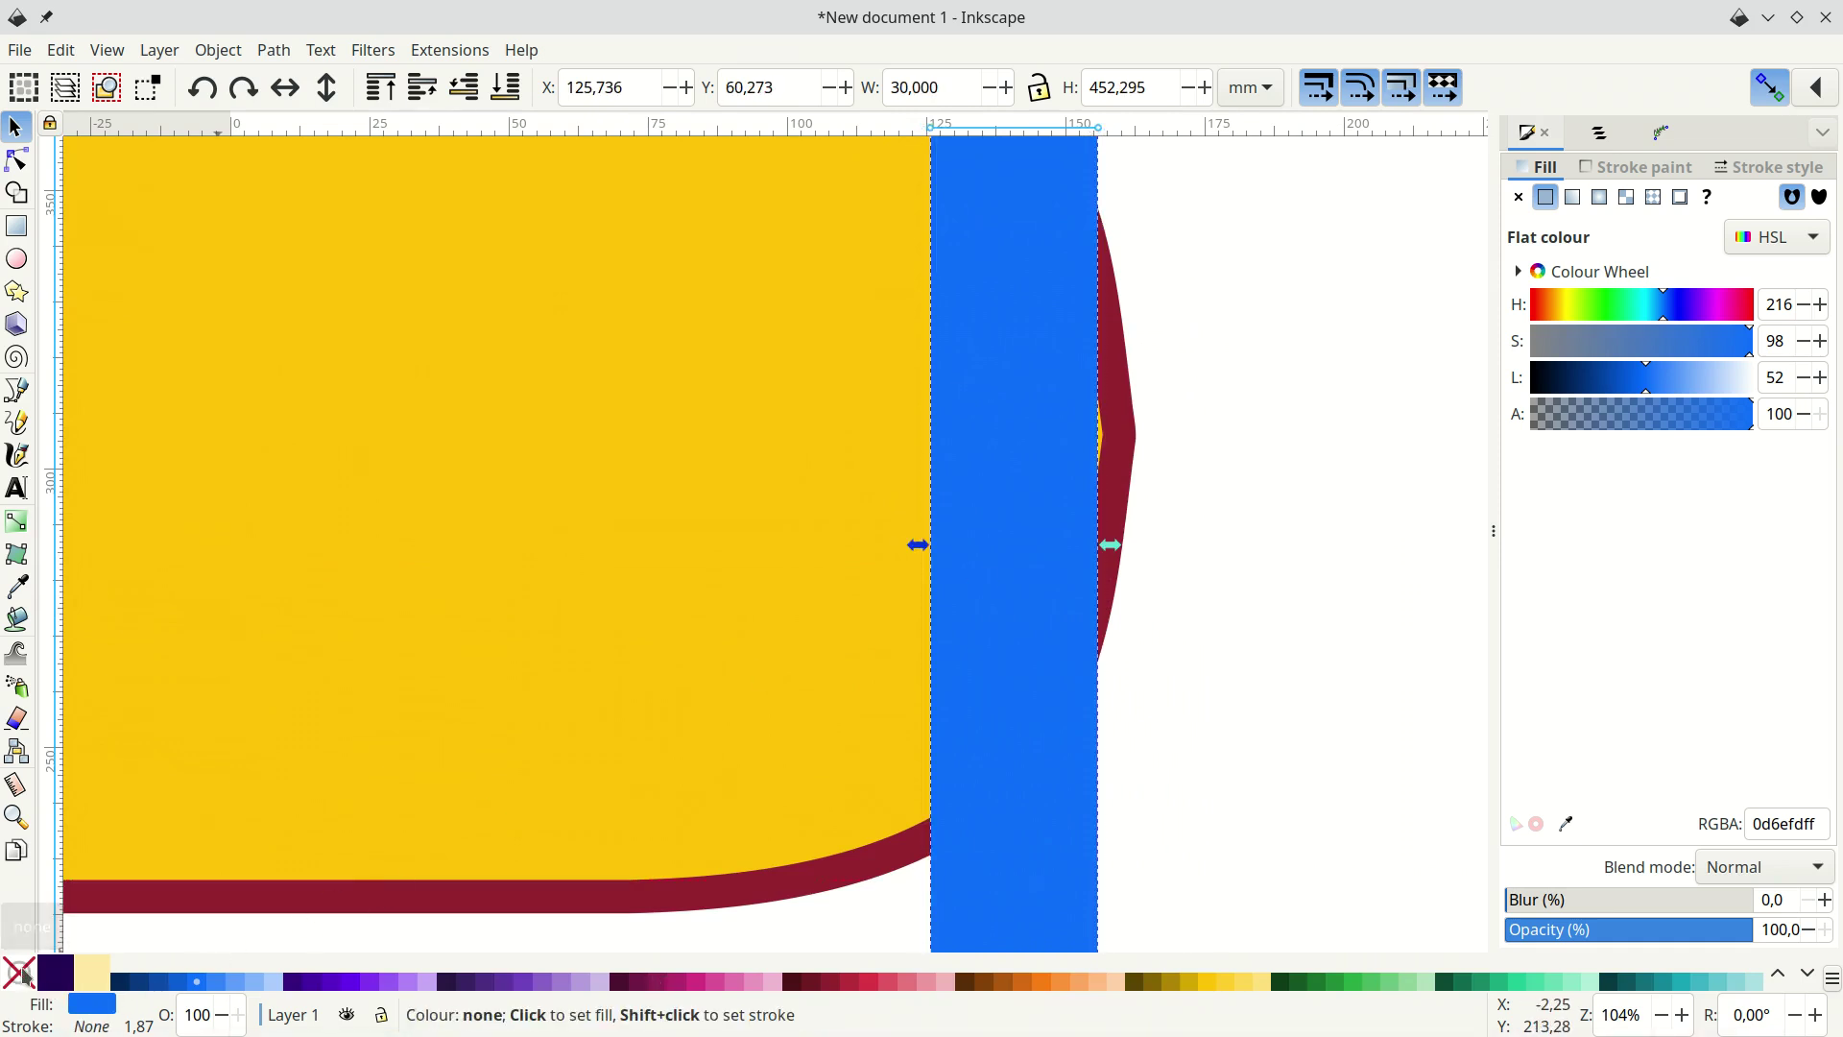
pyautogui.moveTo(1020, 451); pyautogui.dragTo(1019, 435)
# - Remove the left bar's stroke and align its edge where the yellow meets the red border
pyautogui.scroll(-2, 751, 467)
pyautogui.hscroll(-15, 751, 467)
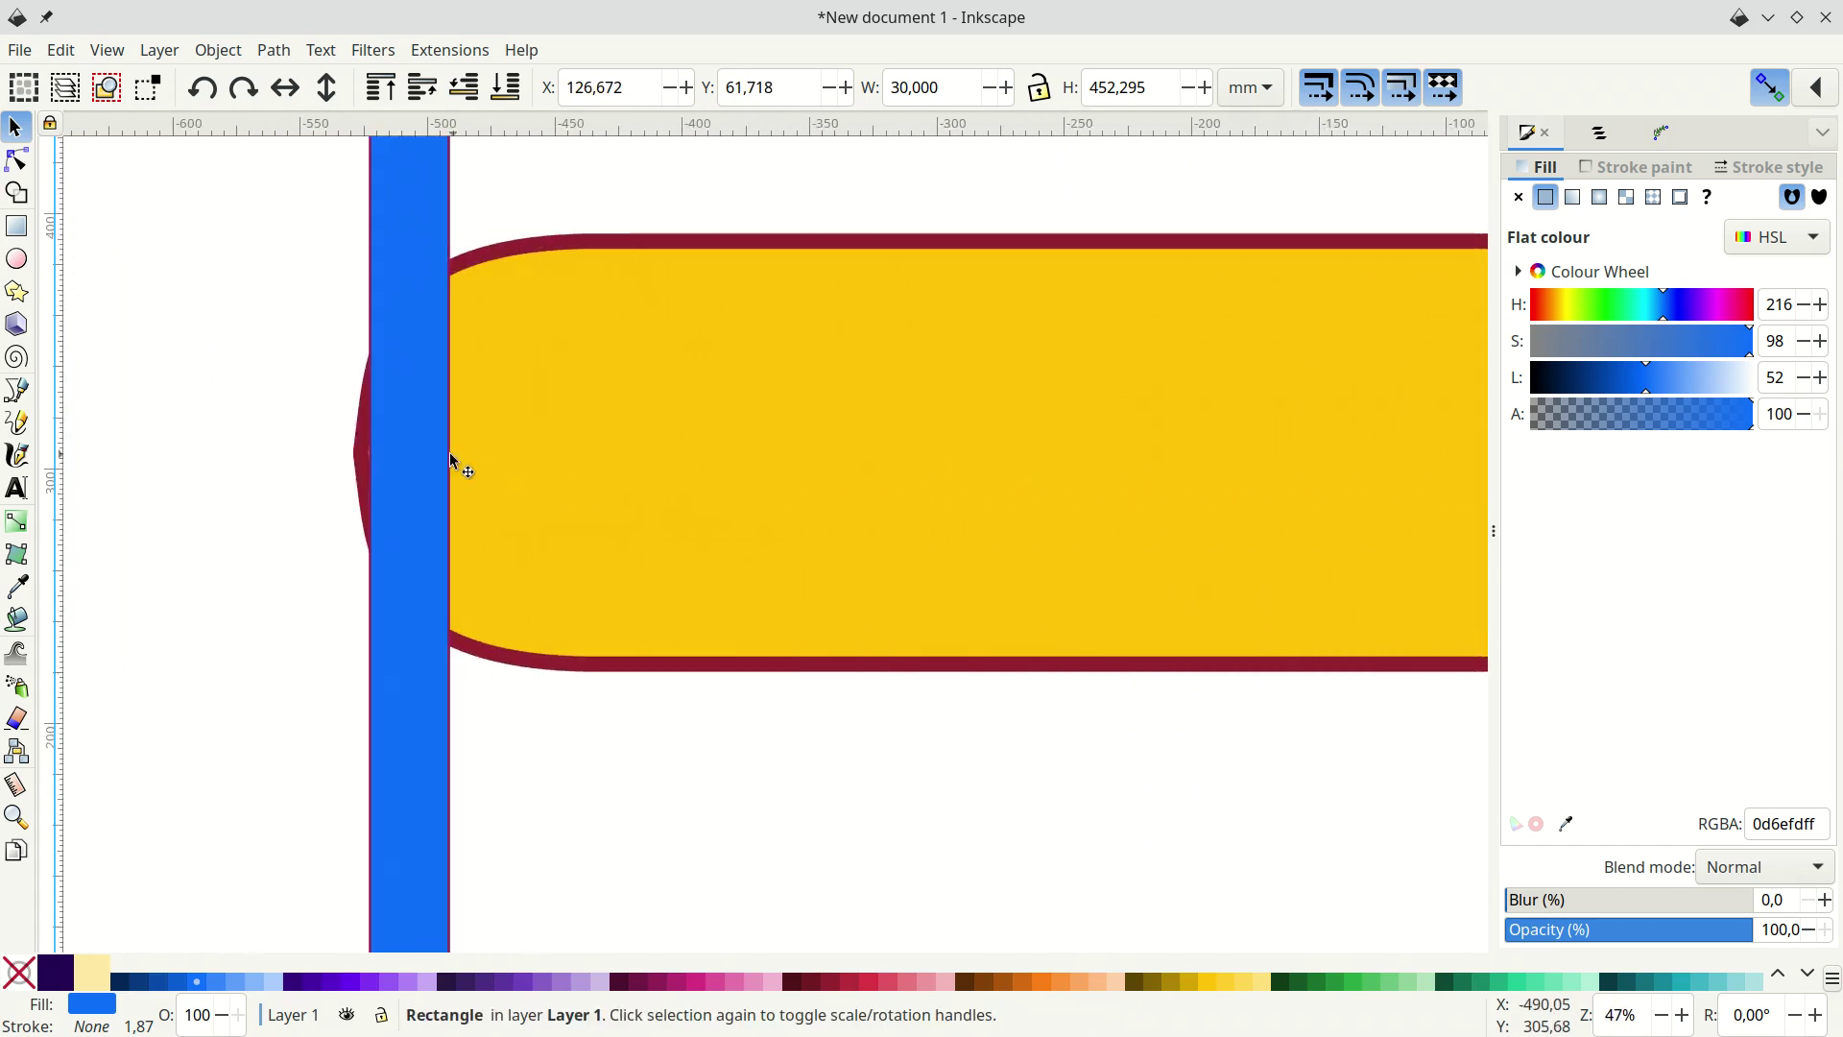
pyautogui.click(428, 461)
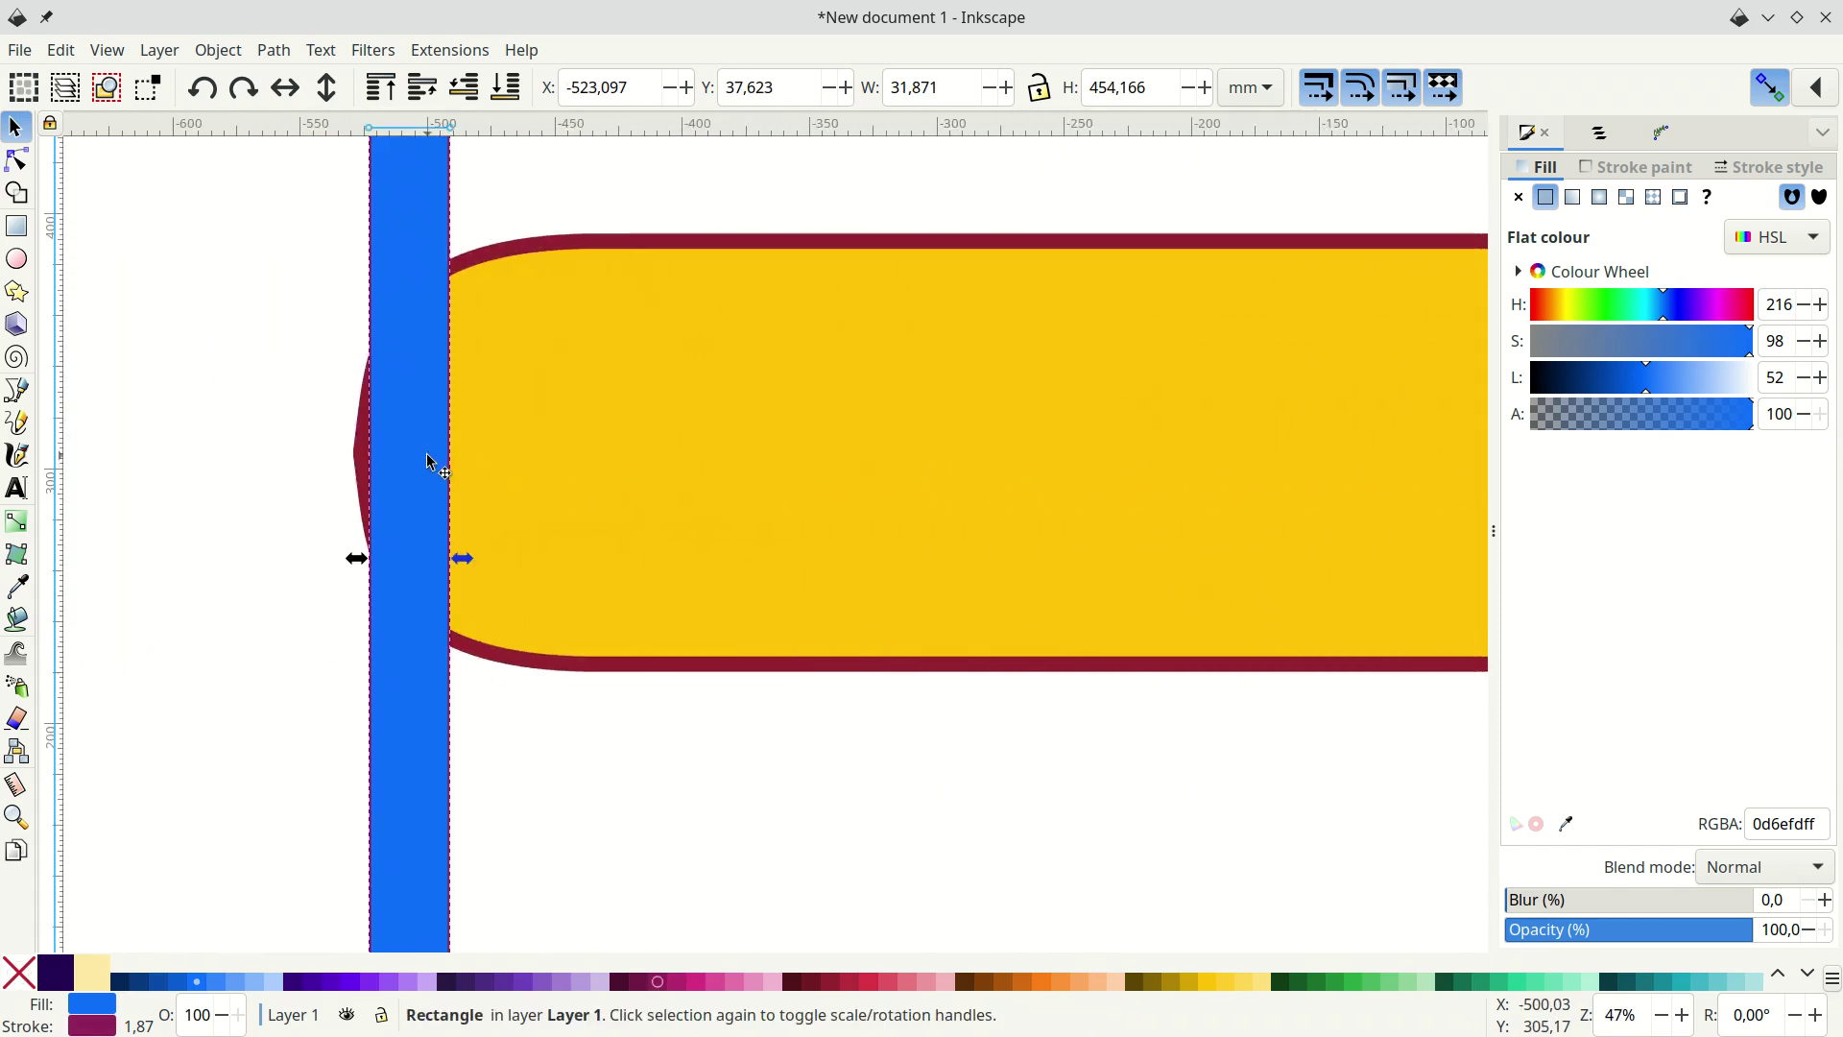
pyautogui.keyDown('shift'); pyautogui.click(14, 986); pyautogui.keyUp('shift')
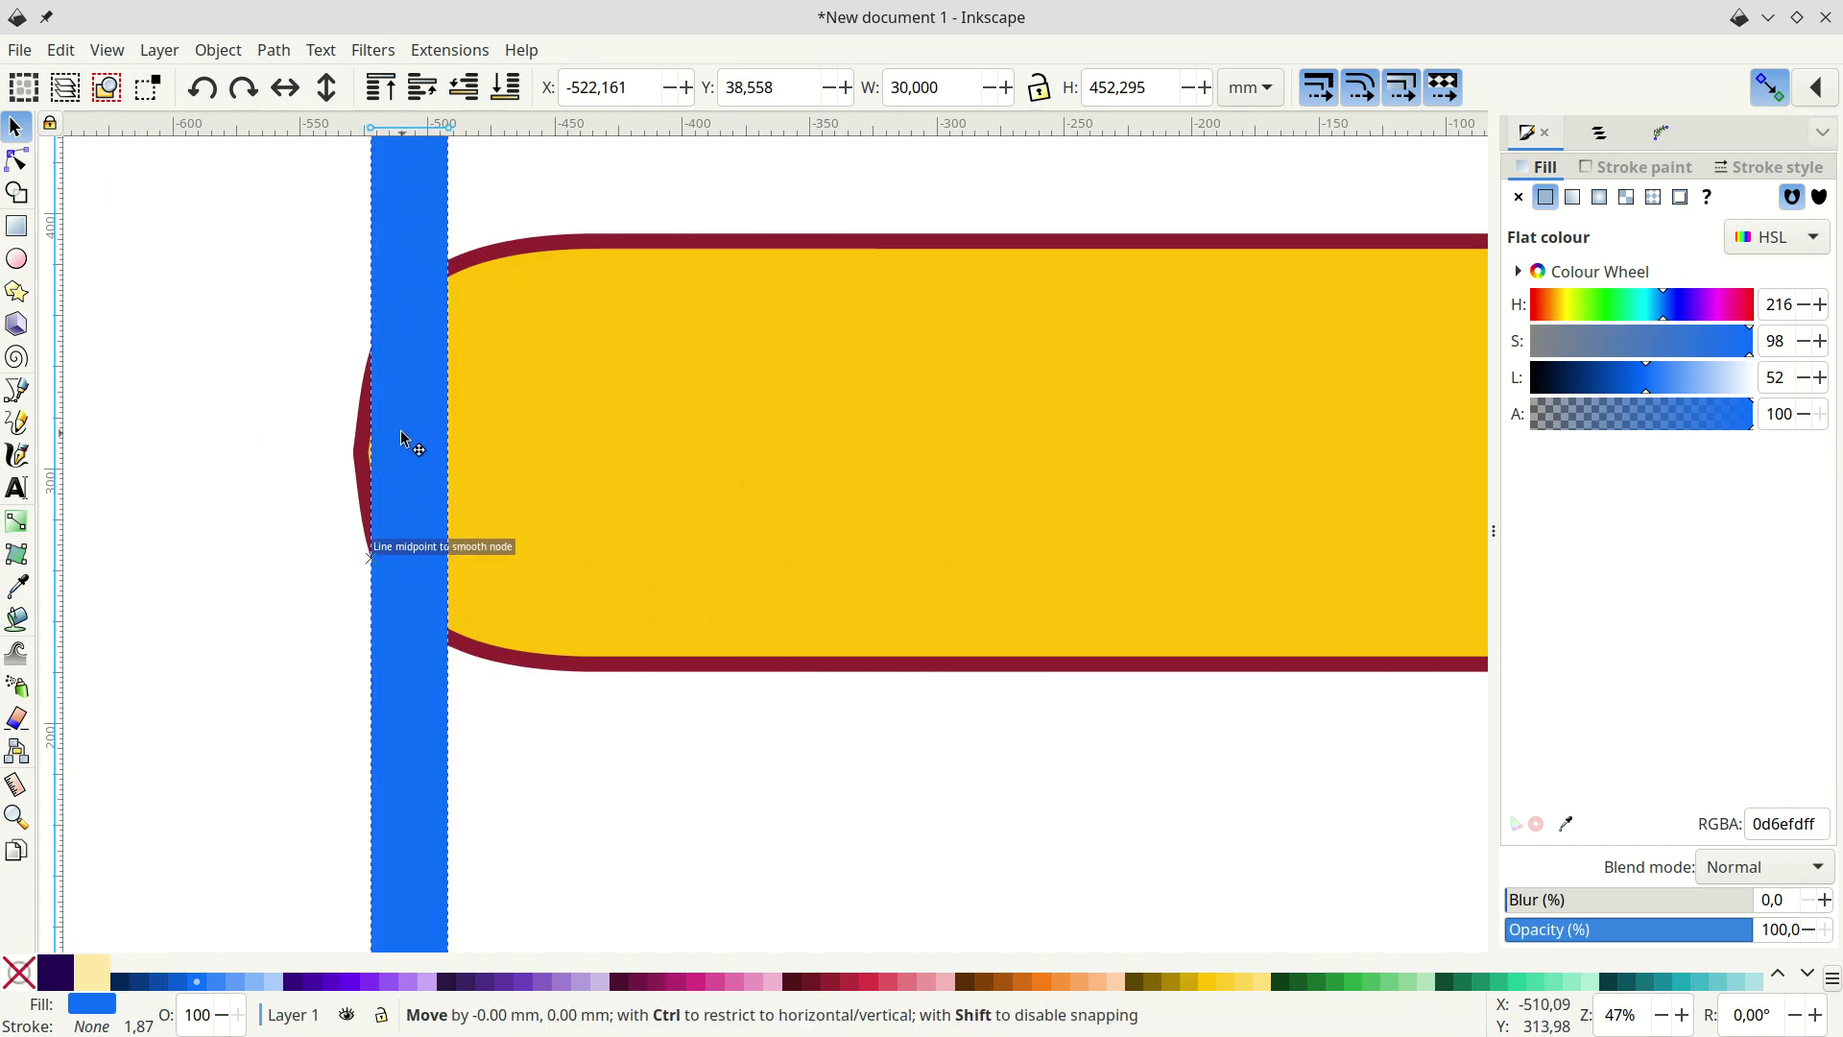
pyautogui.moveTo(391, 429); pyautogui.dragTo(395, 447)
pyautogui.keyDown('ctrl'); pyautogui.scroll(5, 395, 447); pyautogui.keyUp('ctrl')
pyautogui.moveTo(278, 464); pyautogui.dragTo(271, 465)
pyautogui.keyDown('ctrl'); pyautogui.scroll(-6, 689, 343); pyautogui.keyUp('ctrl')
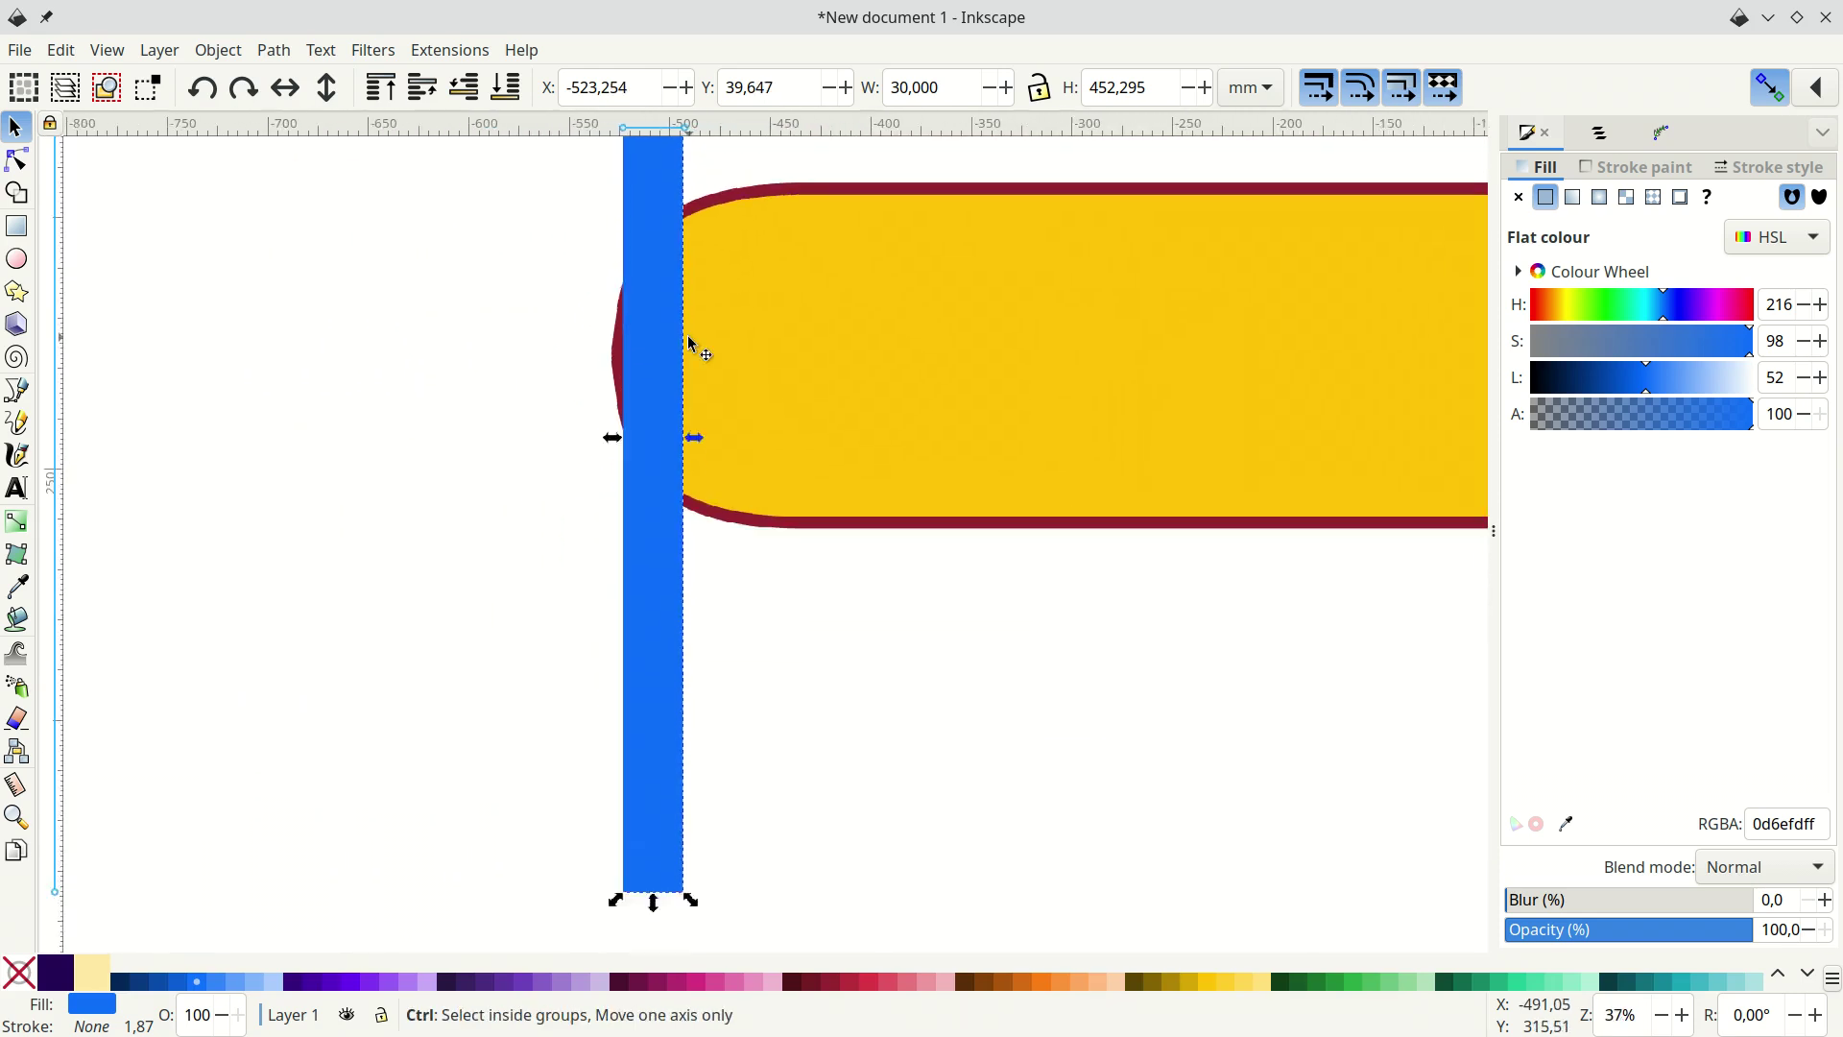
pyautogui.press('Escape')
pyautogui.keyDown('ctrl'); pyautogui.scroll(-1, 688, 337); pyautogui.keyUp('ctrl')
pyautogui.keyDown('shift'); pyautogui.hscroll(1, 688, 337); pyautogui.keyUp('shift')
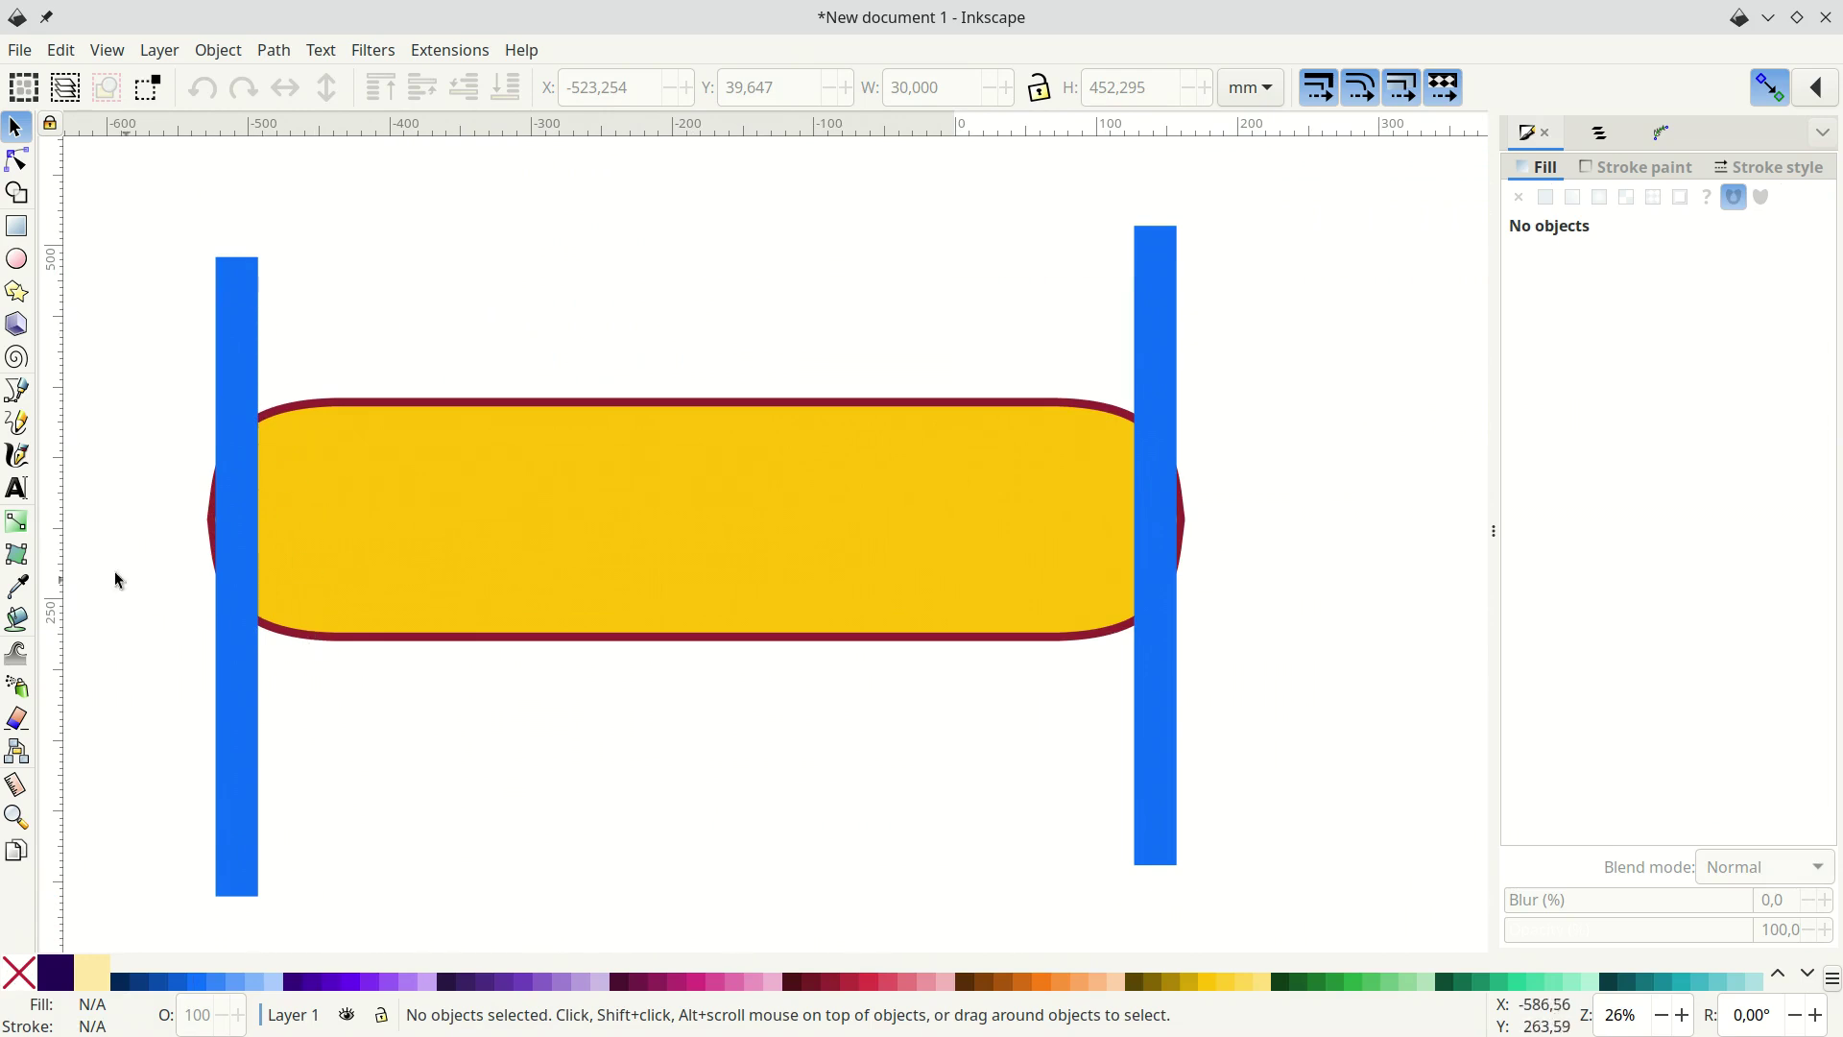
# - Drag vertical guides to both blue bars' inner edges, then delete both bars
pyautogui.moveTo(61, 539); pyautogui.dragTo(257, 355)
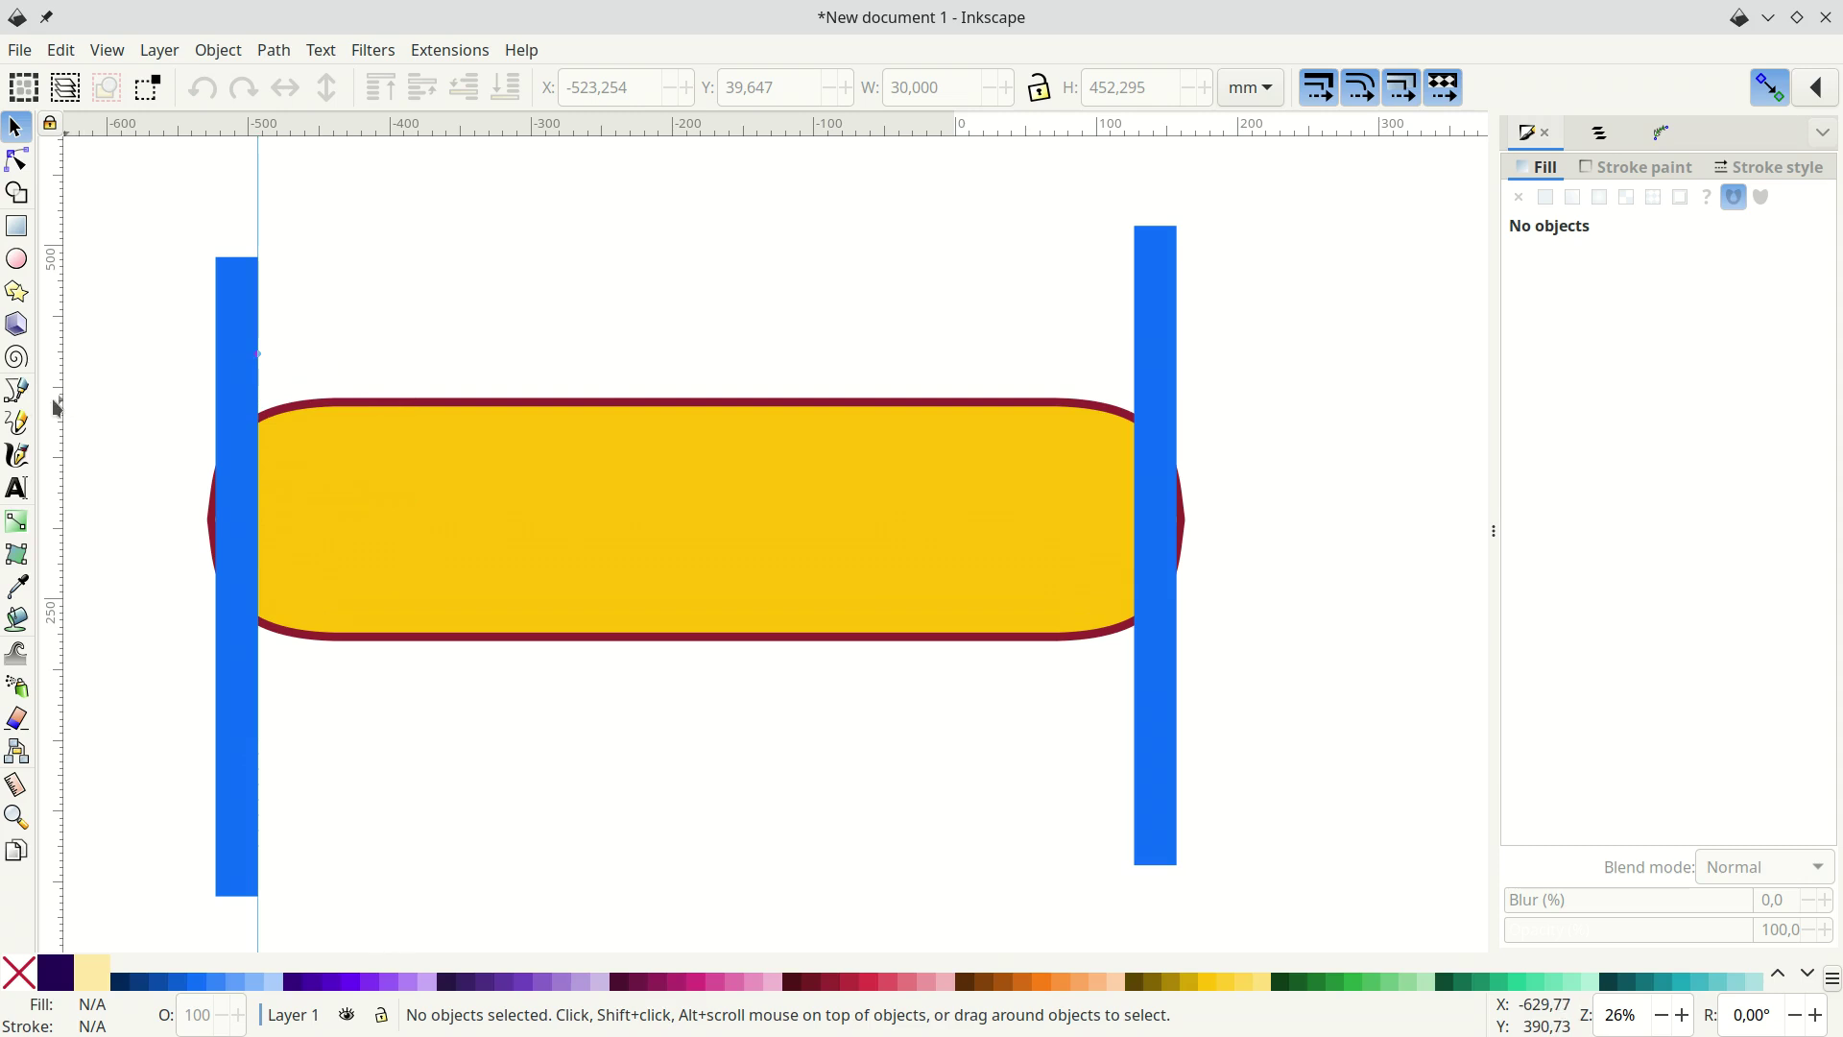
pyautogui.moveTo(55, 408); pyautogui.dragTo(1129, 434)
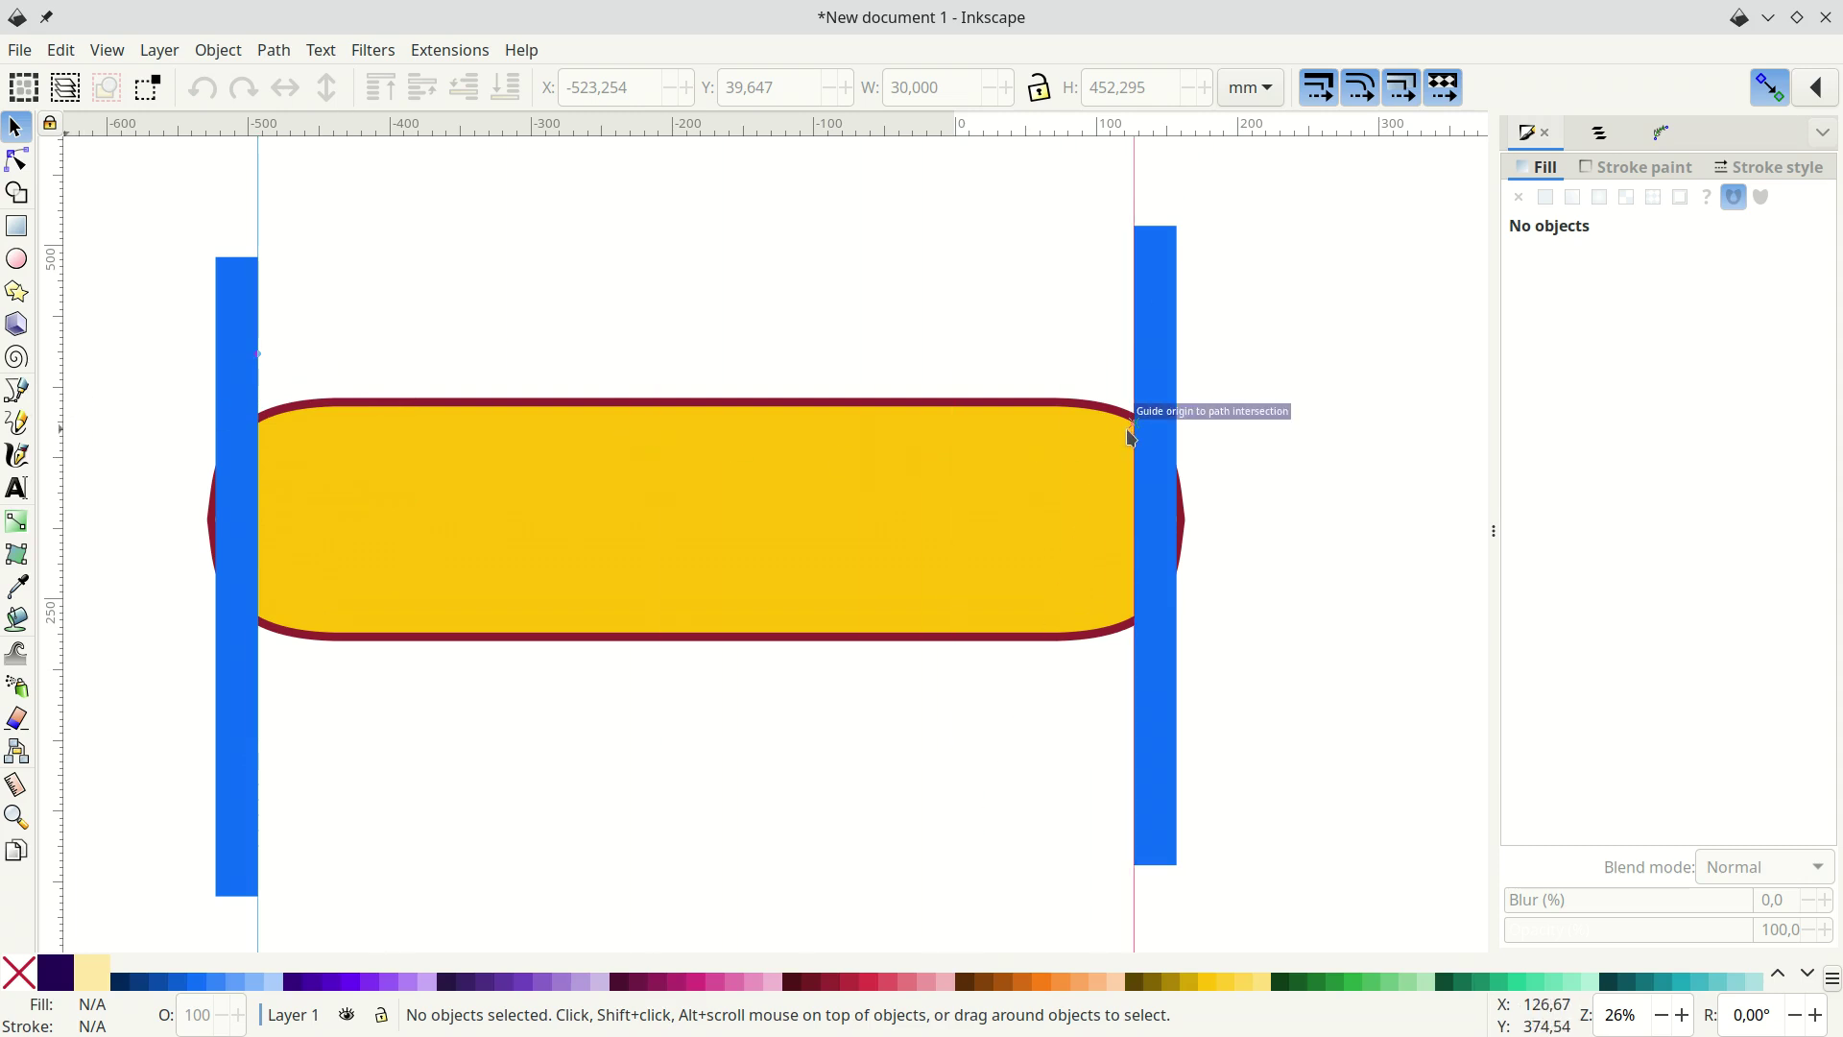
pyautogui.click(1157, 405)
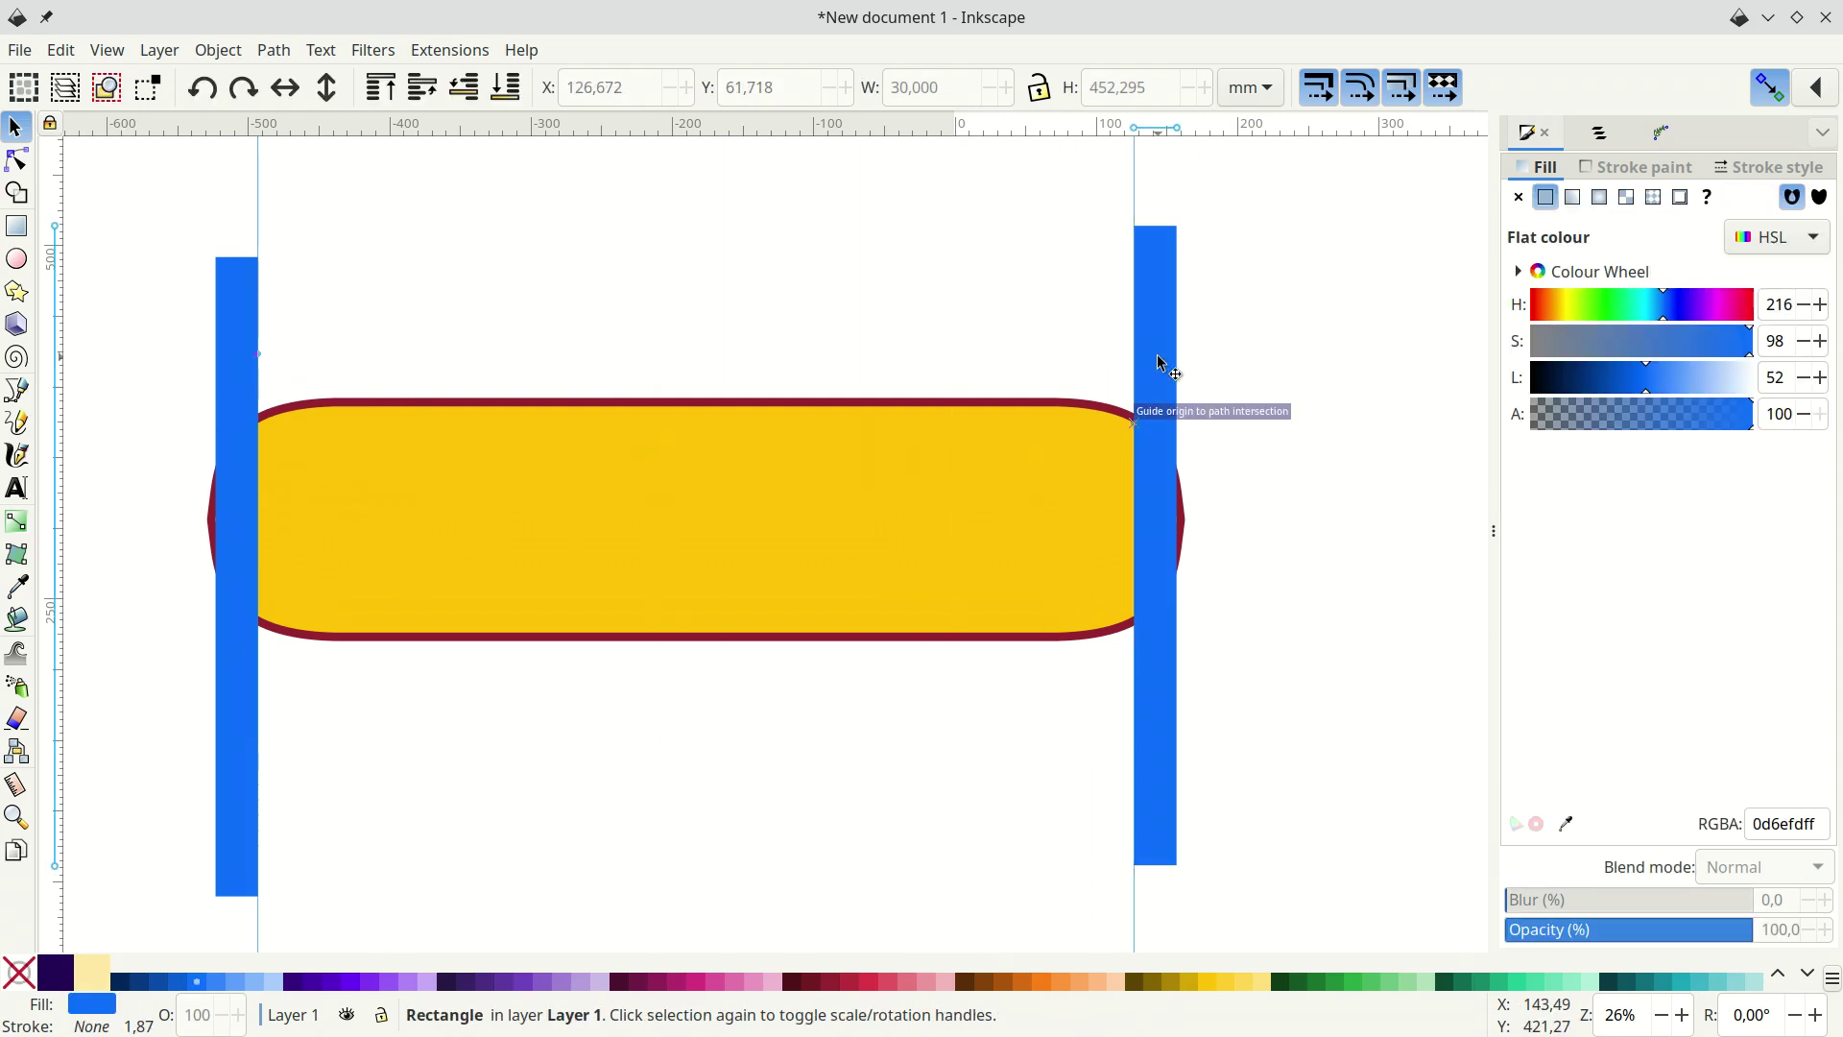
pyautogui.keyDown('shift'); pyautogui.click(233, 370); pyautogui.keyUp('shift')
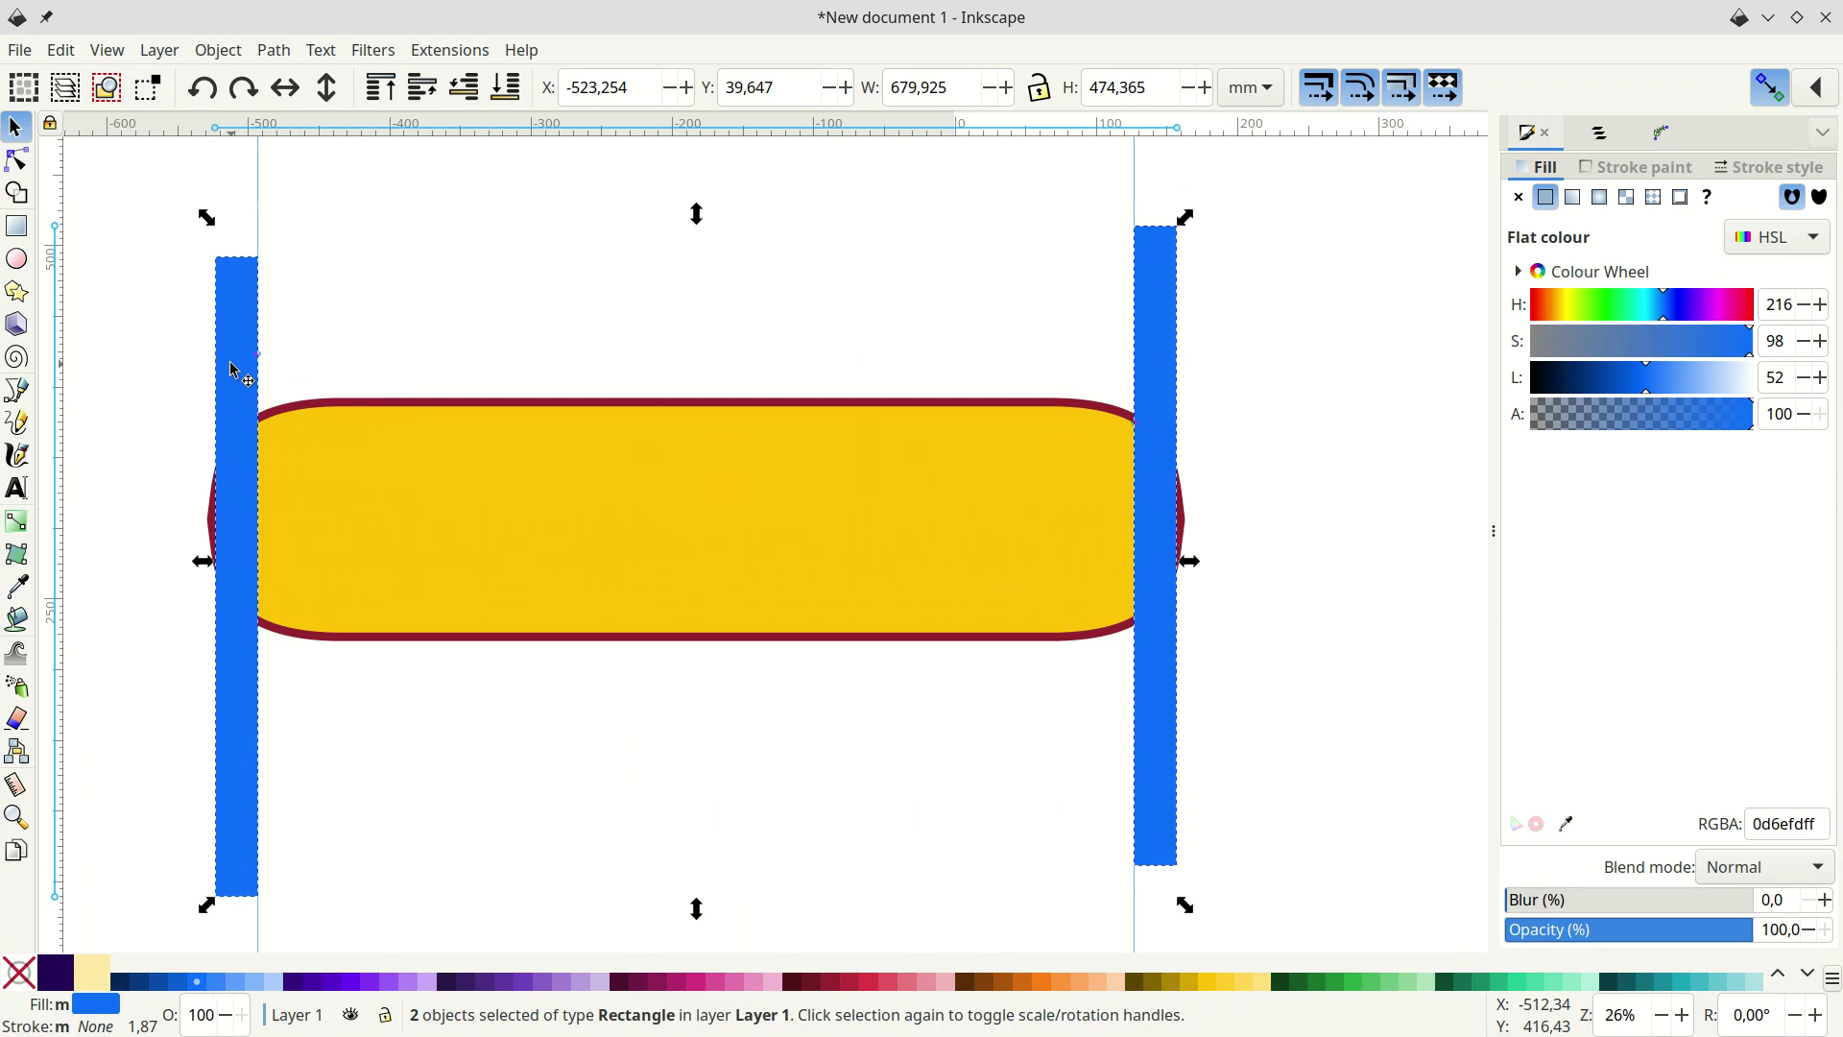
pyautogui.press('Delete')
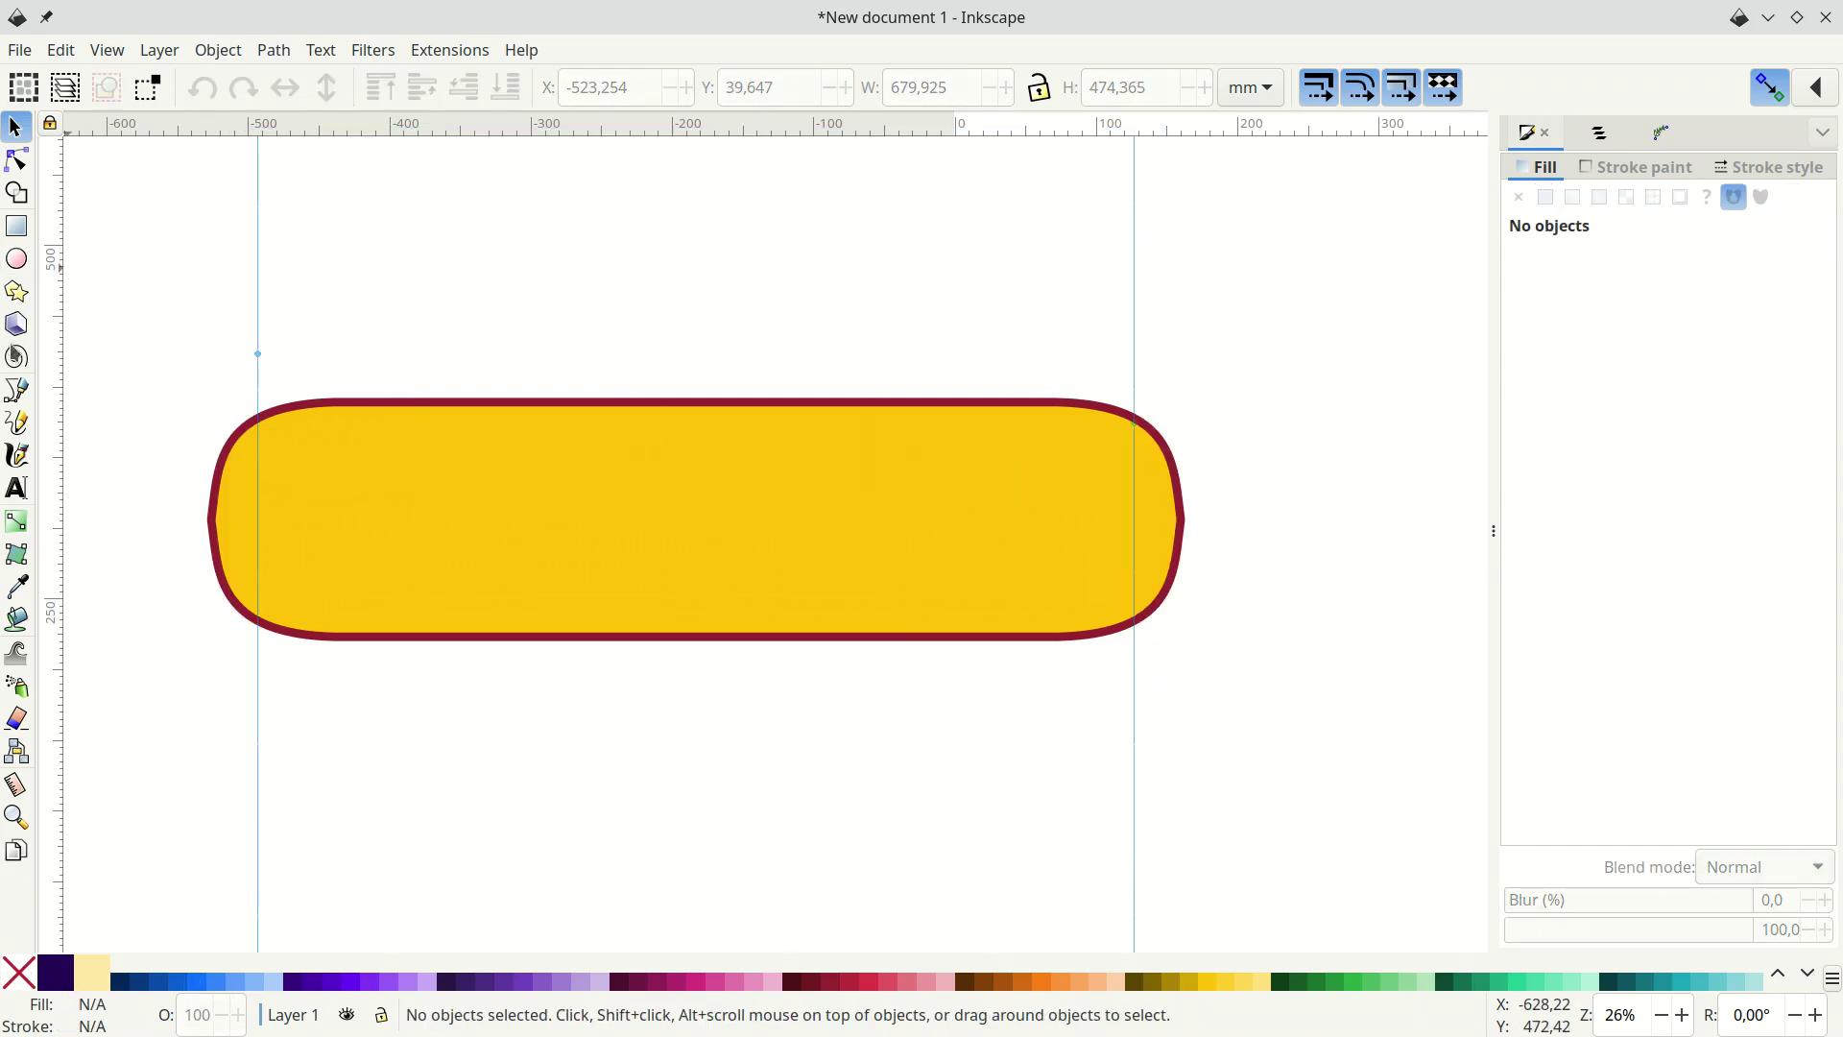
# - Draw straight lines down the left and right guides, crossing the collar
pyautogui.click(16, 389)
pyautogui.click(257, 270)
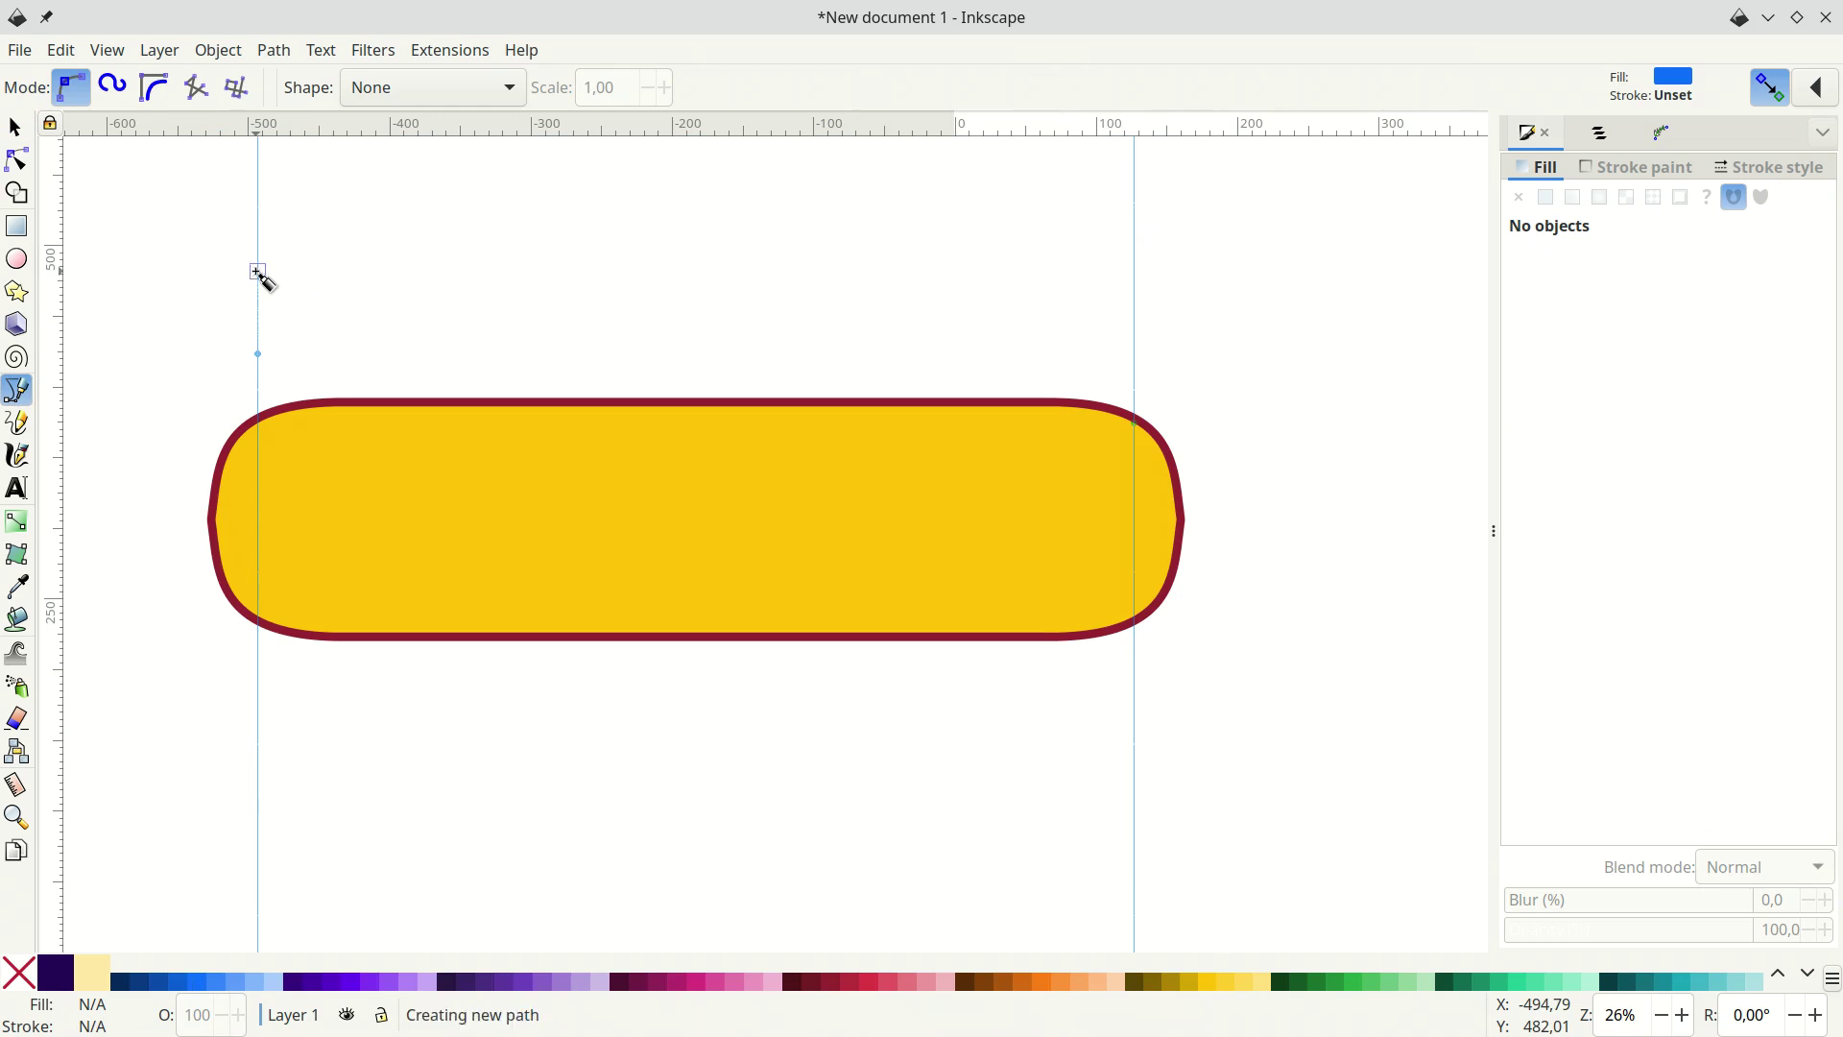
pyautogui.doubleClick(260, 741)
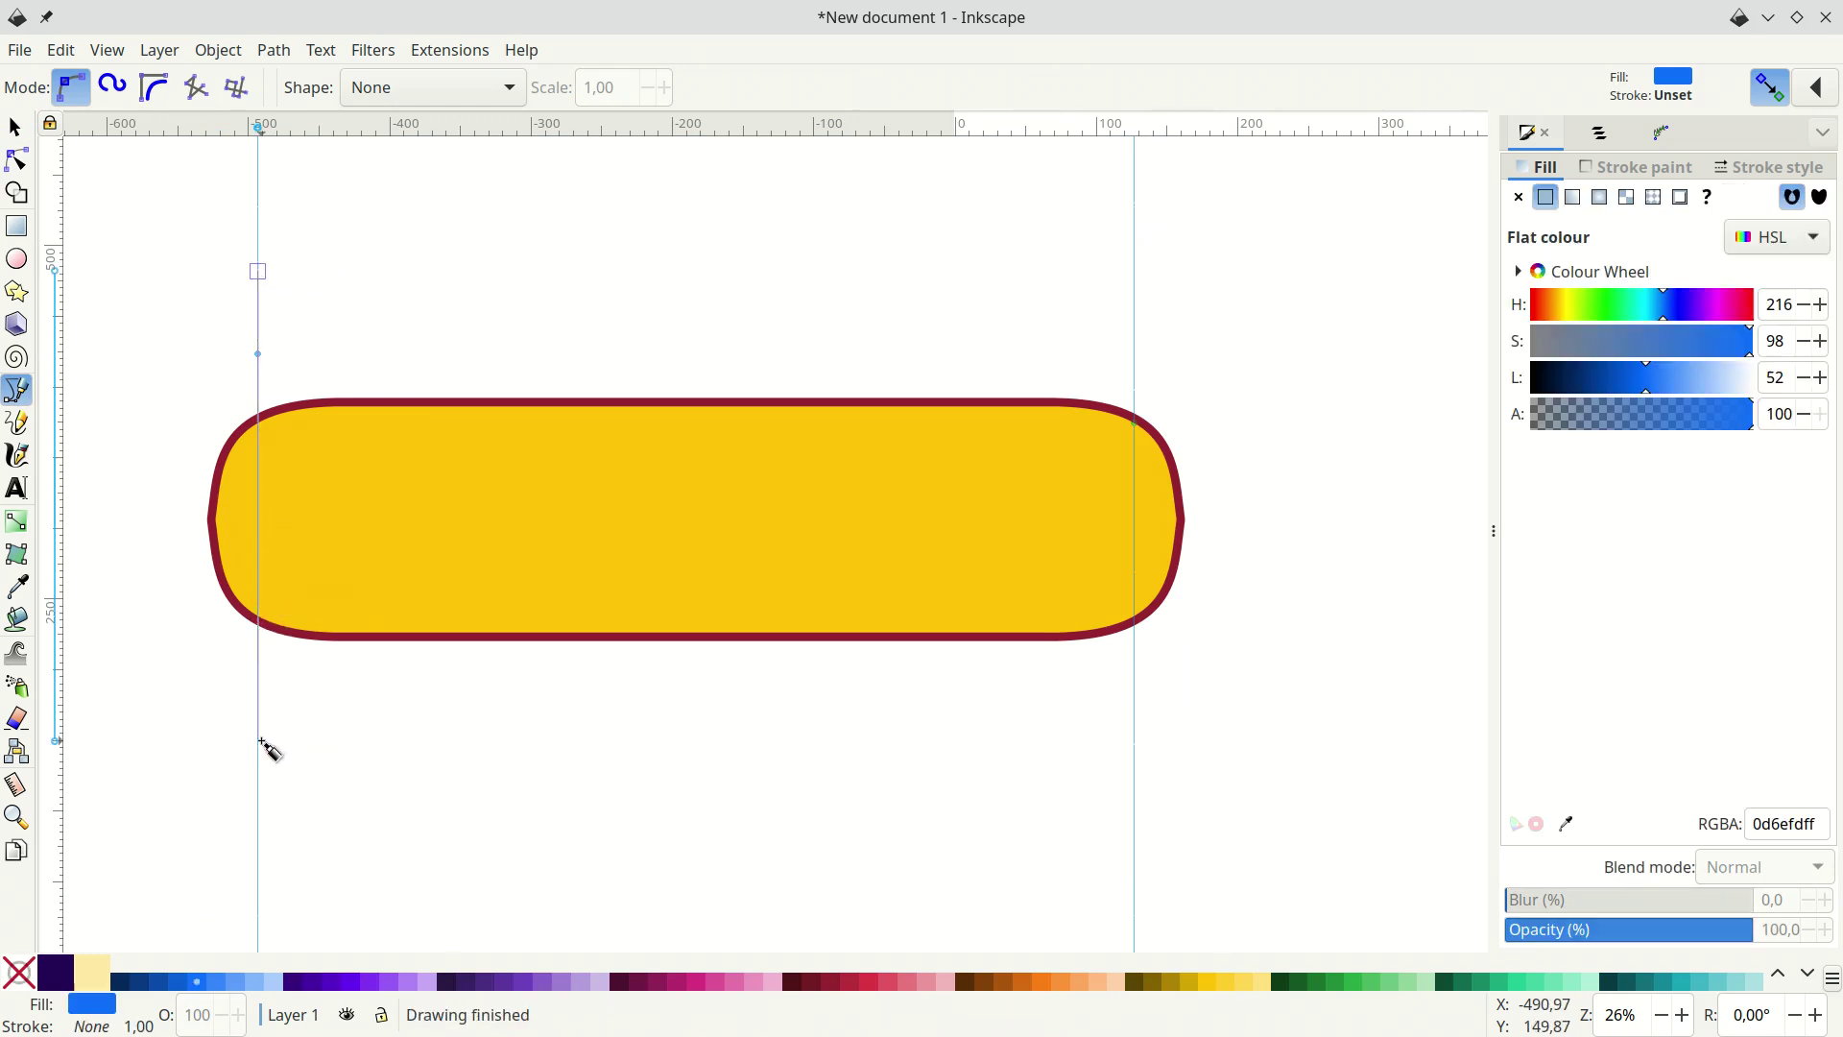
pyautogui.click(1134, 259)
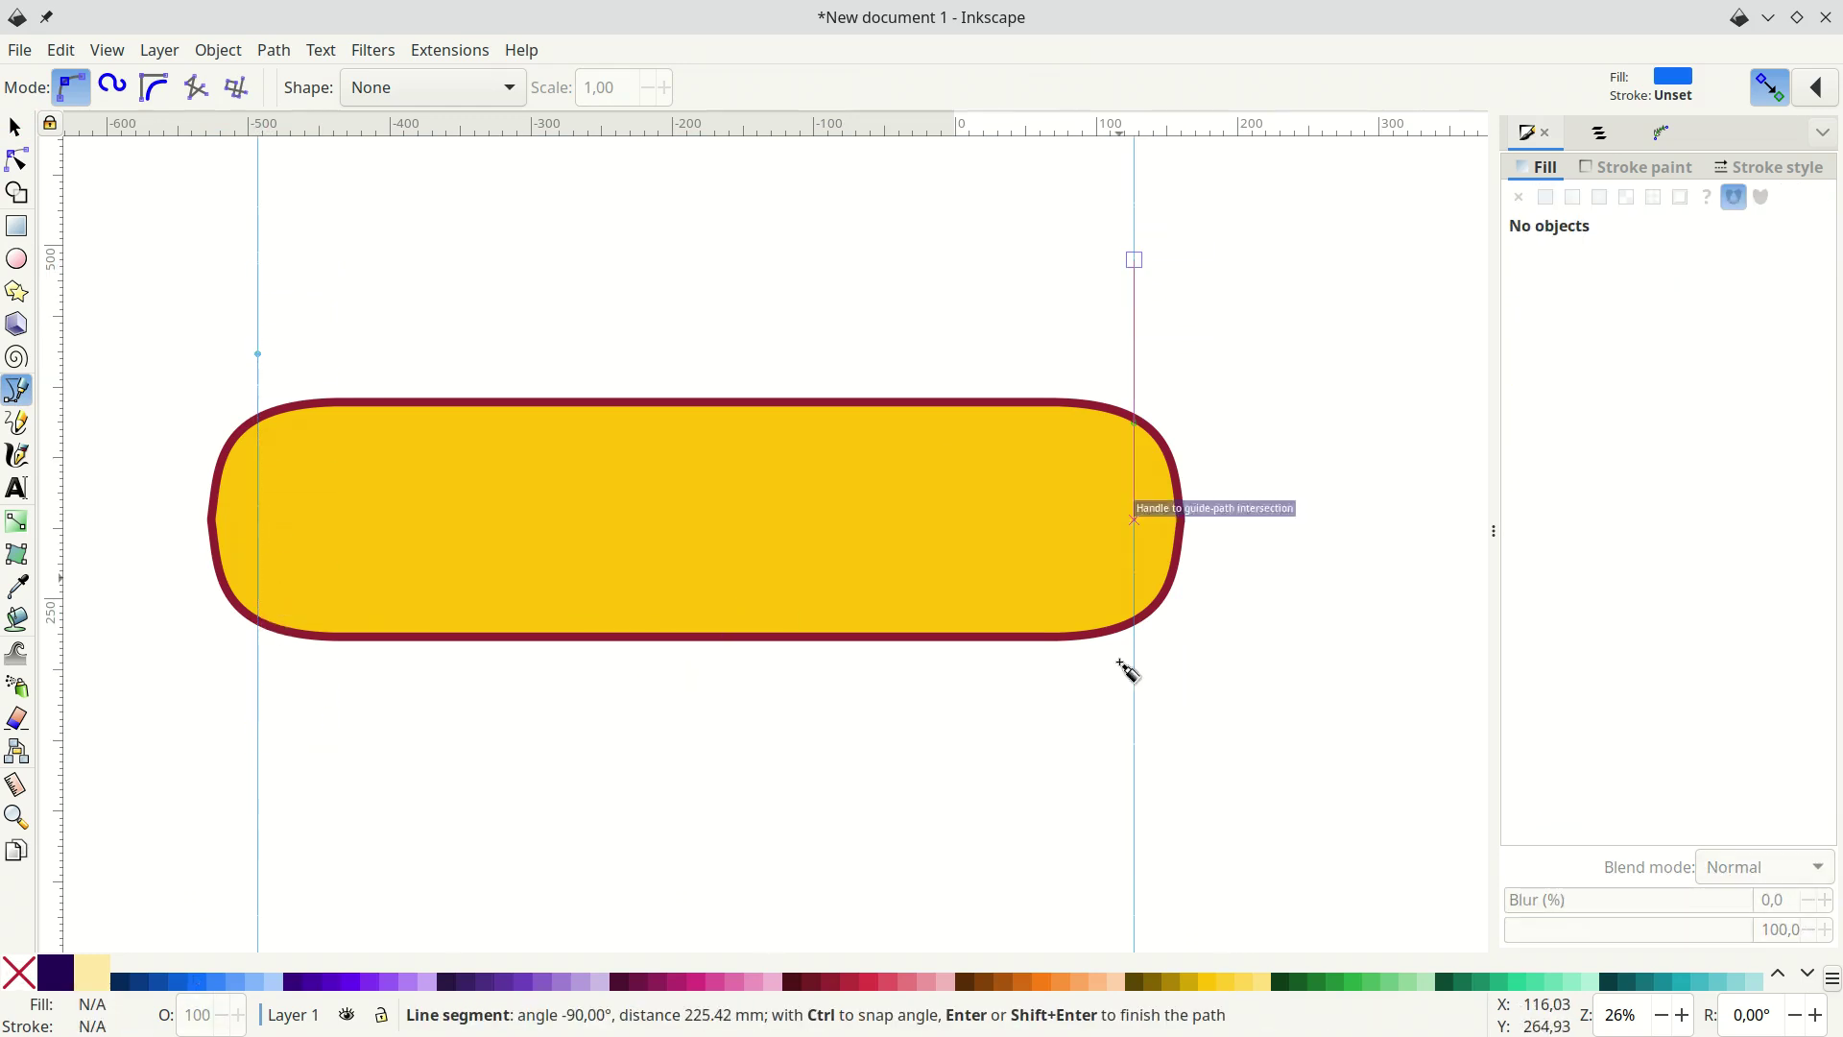
pyautogui.doubleClick(1134, 774)
# - Give both lines a stroke width of 4 and a blue stroke colour, then deselect
pyautogui.press('s')
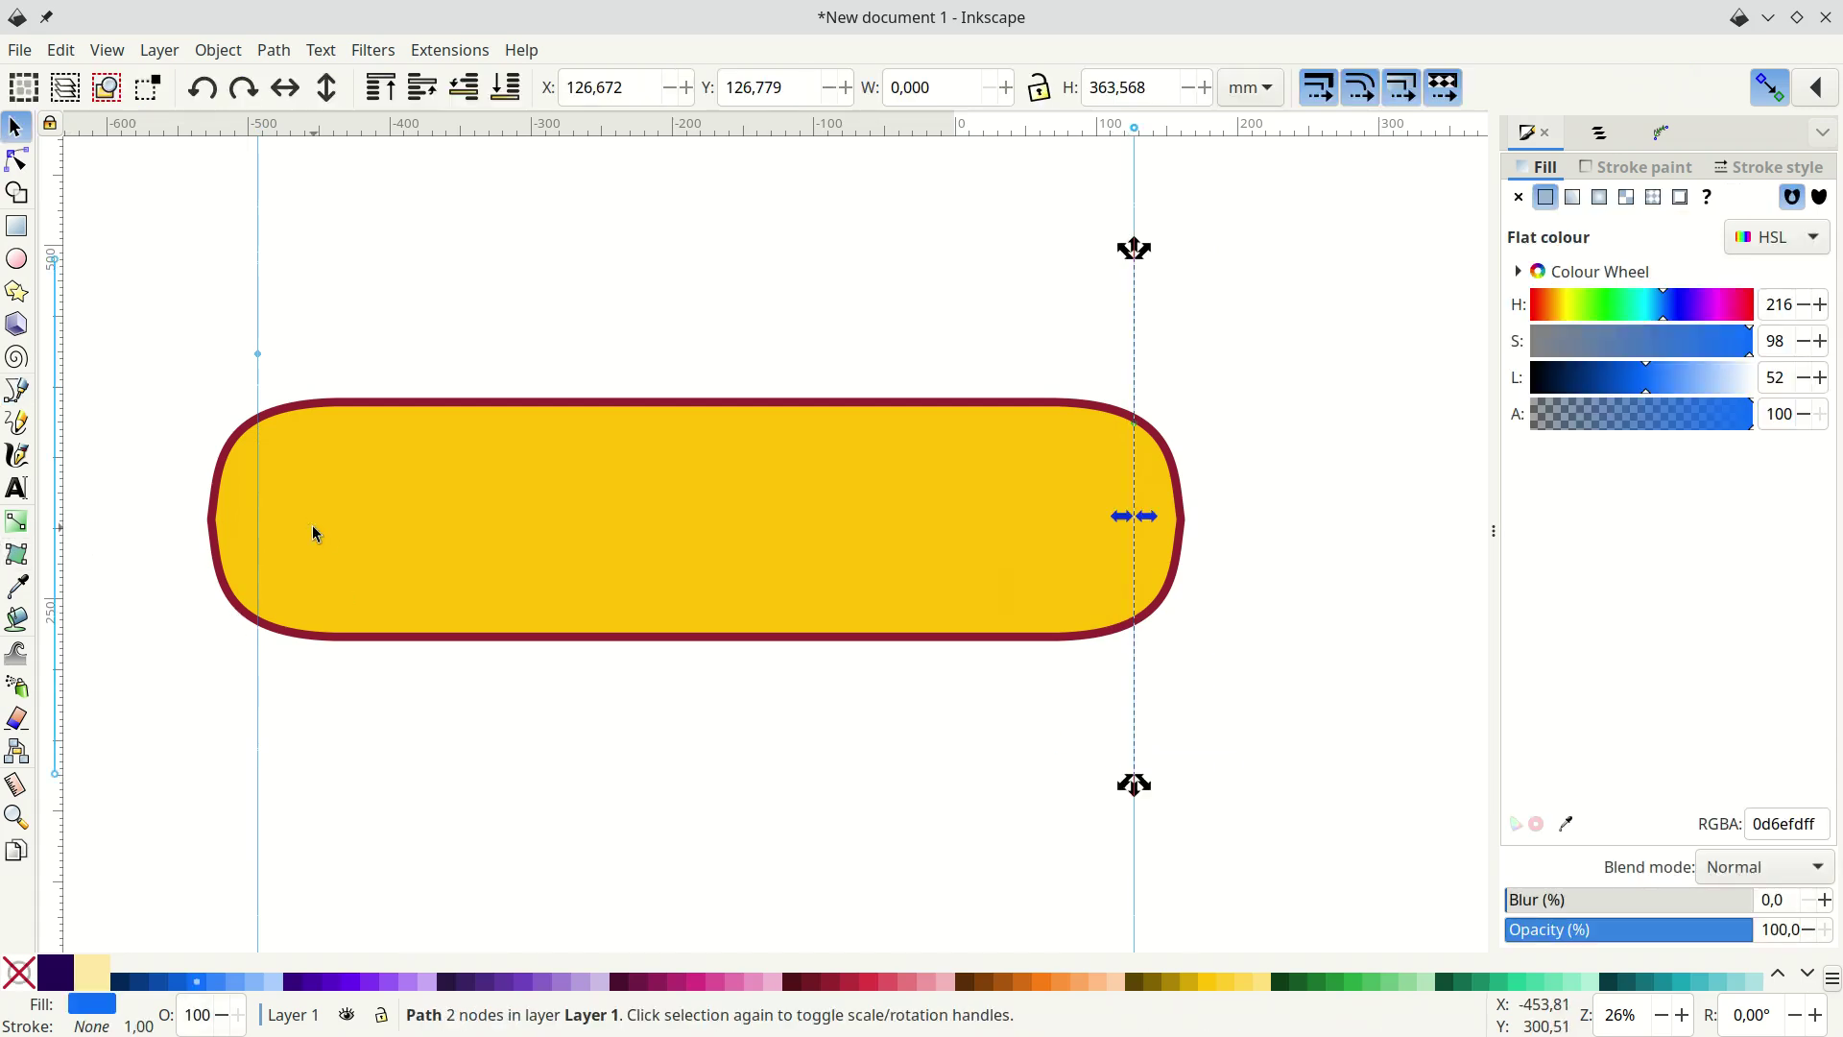
pyautogui.keyDown('shift'); pyautogui.click(257, 398); pyautogui.keyUp('shift')
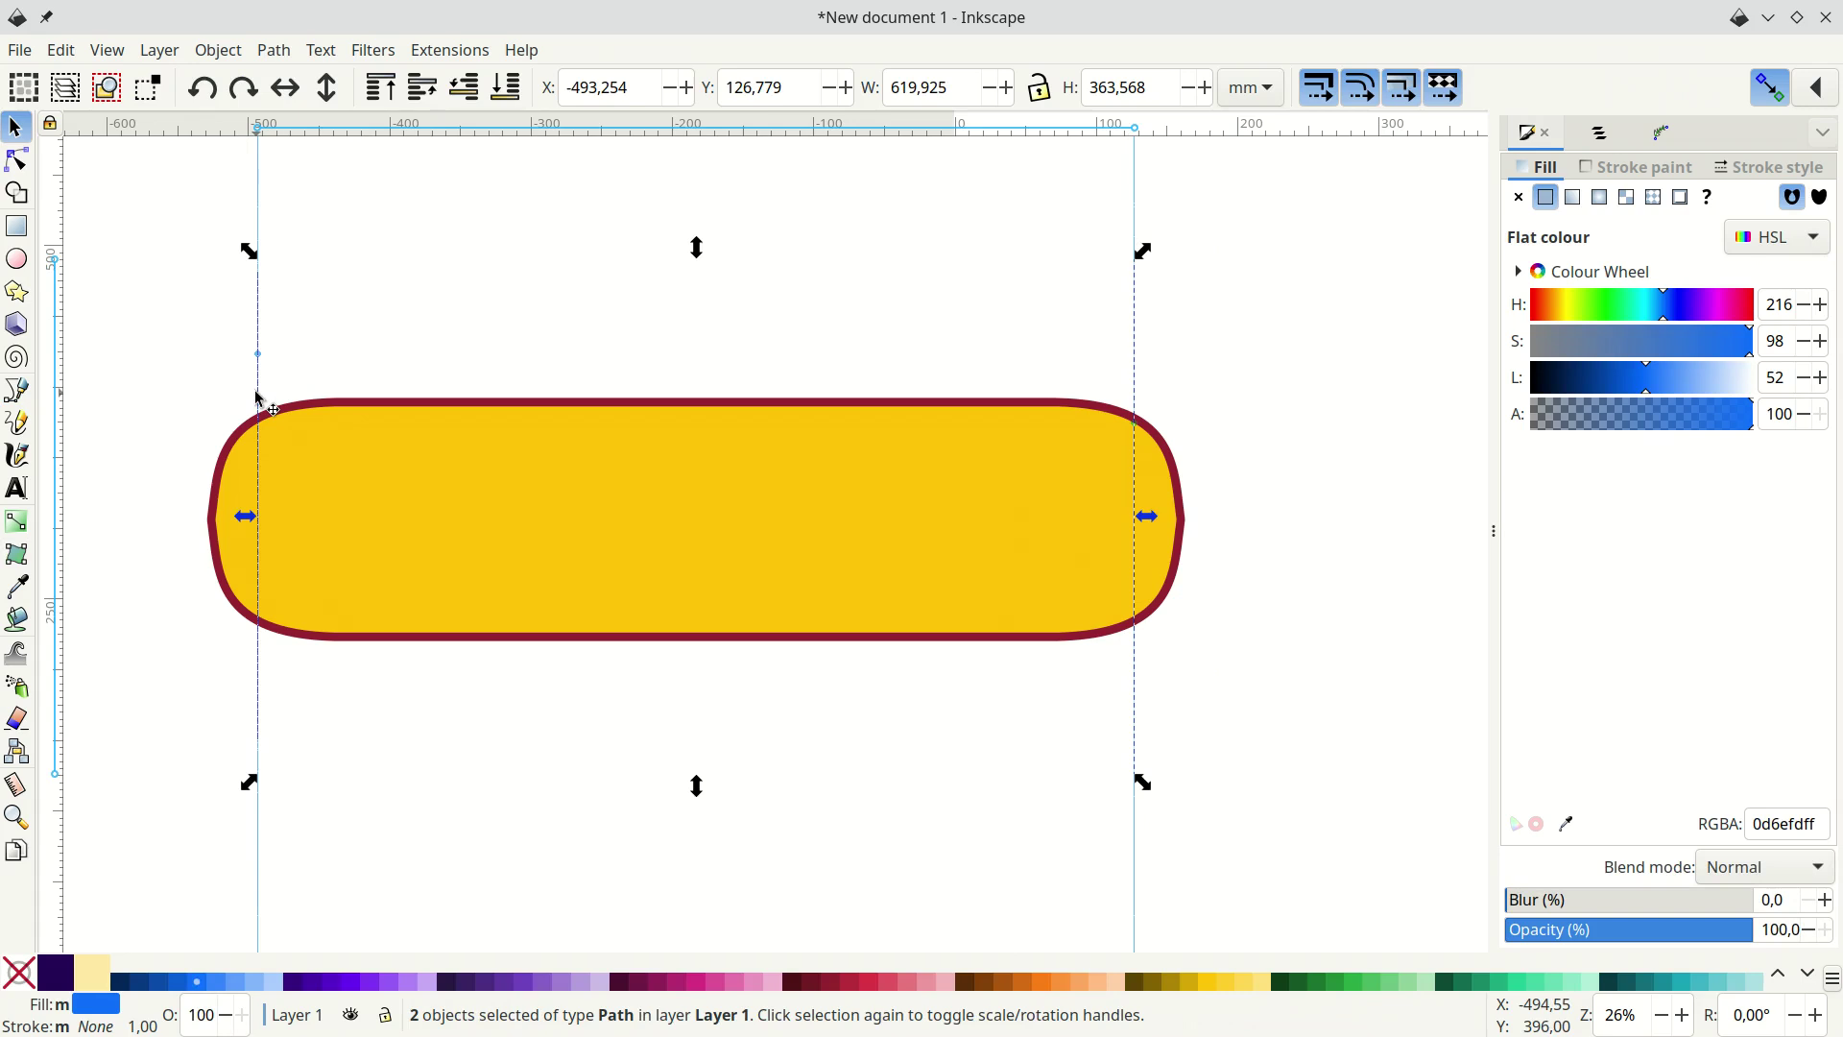
pyautogui.rightClick(141, 1027)
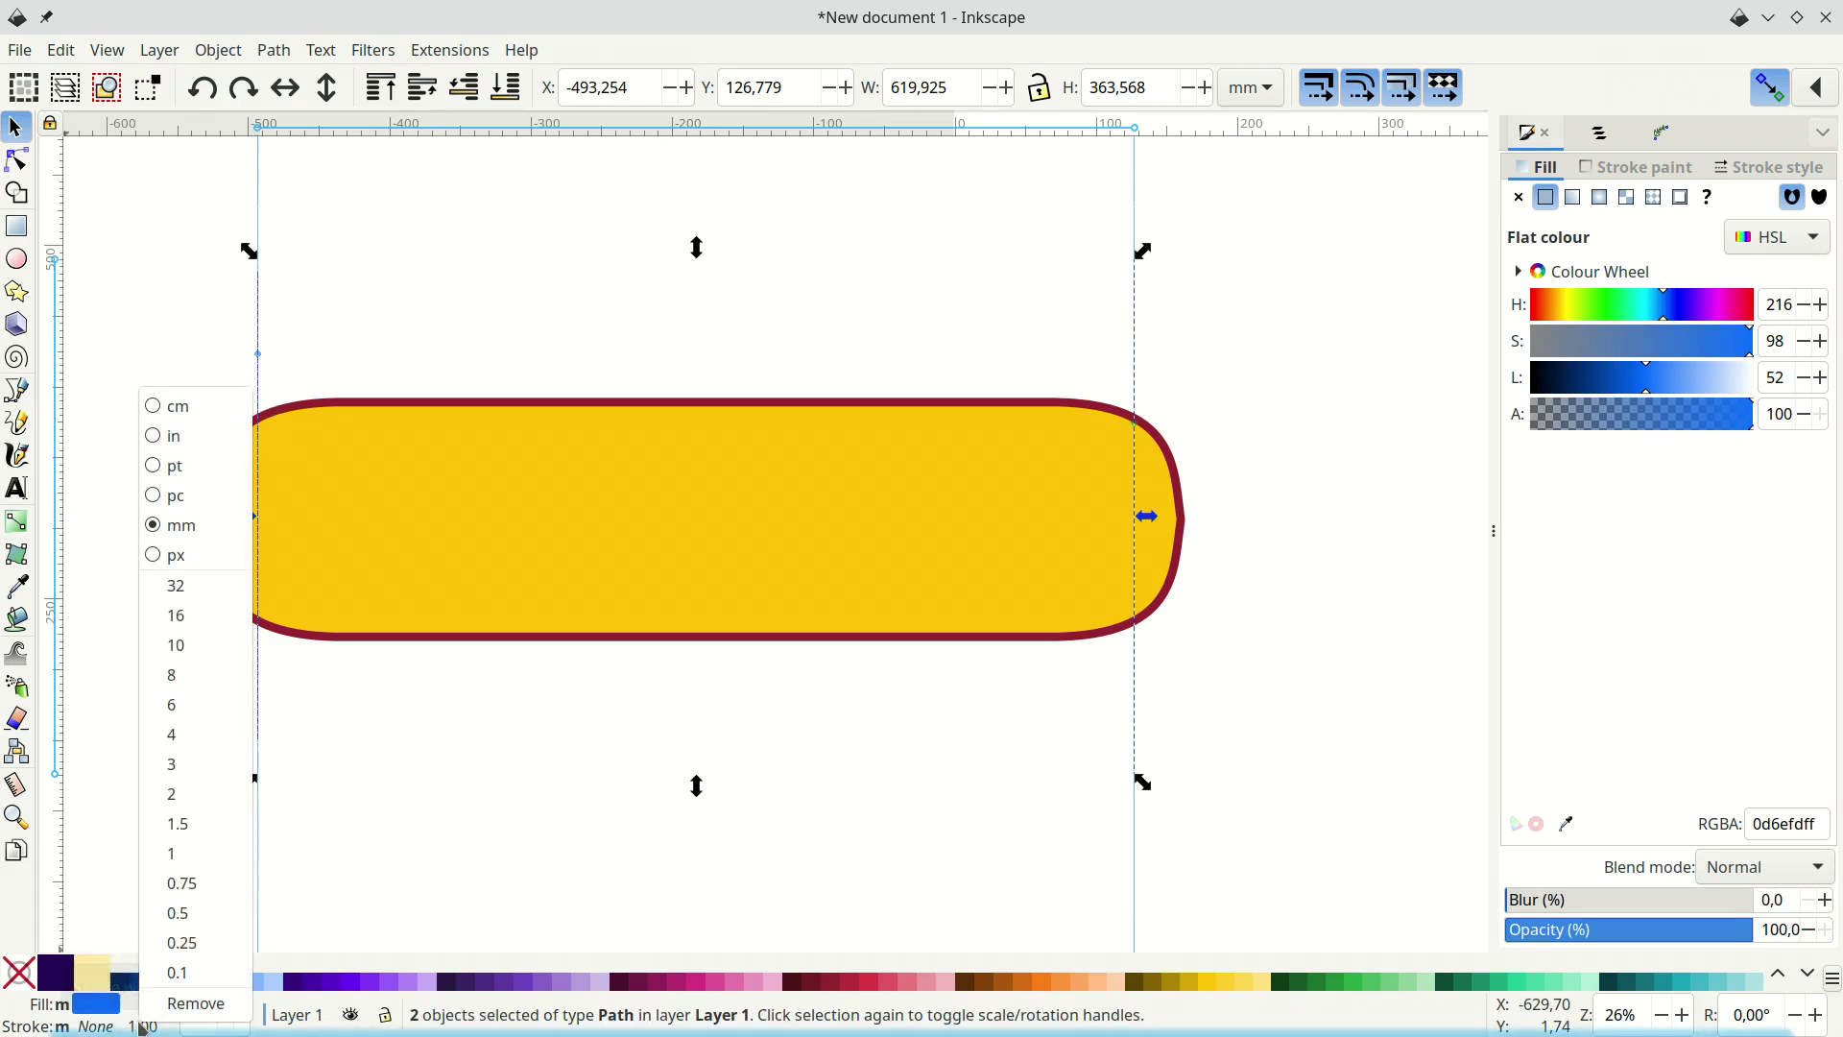
pyautogui.click(197, 735)
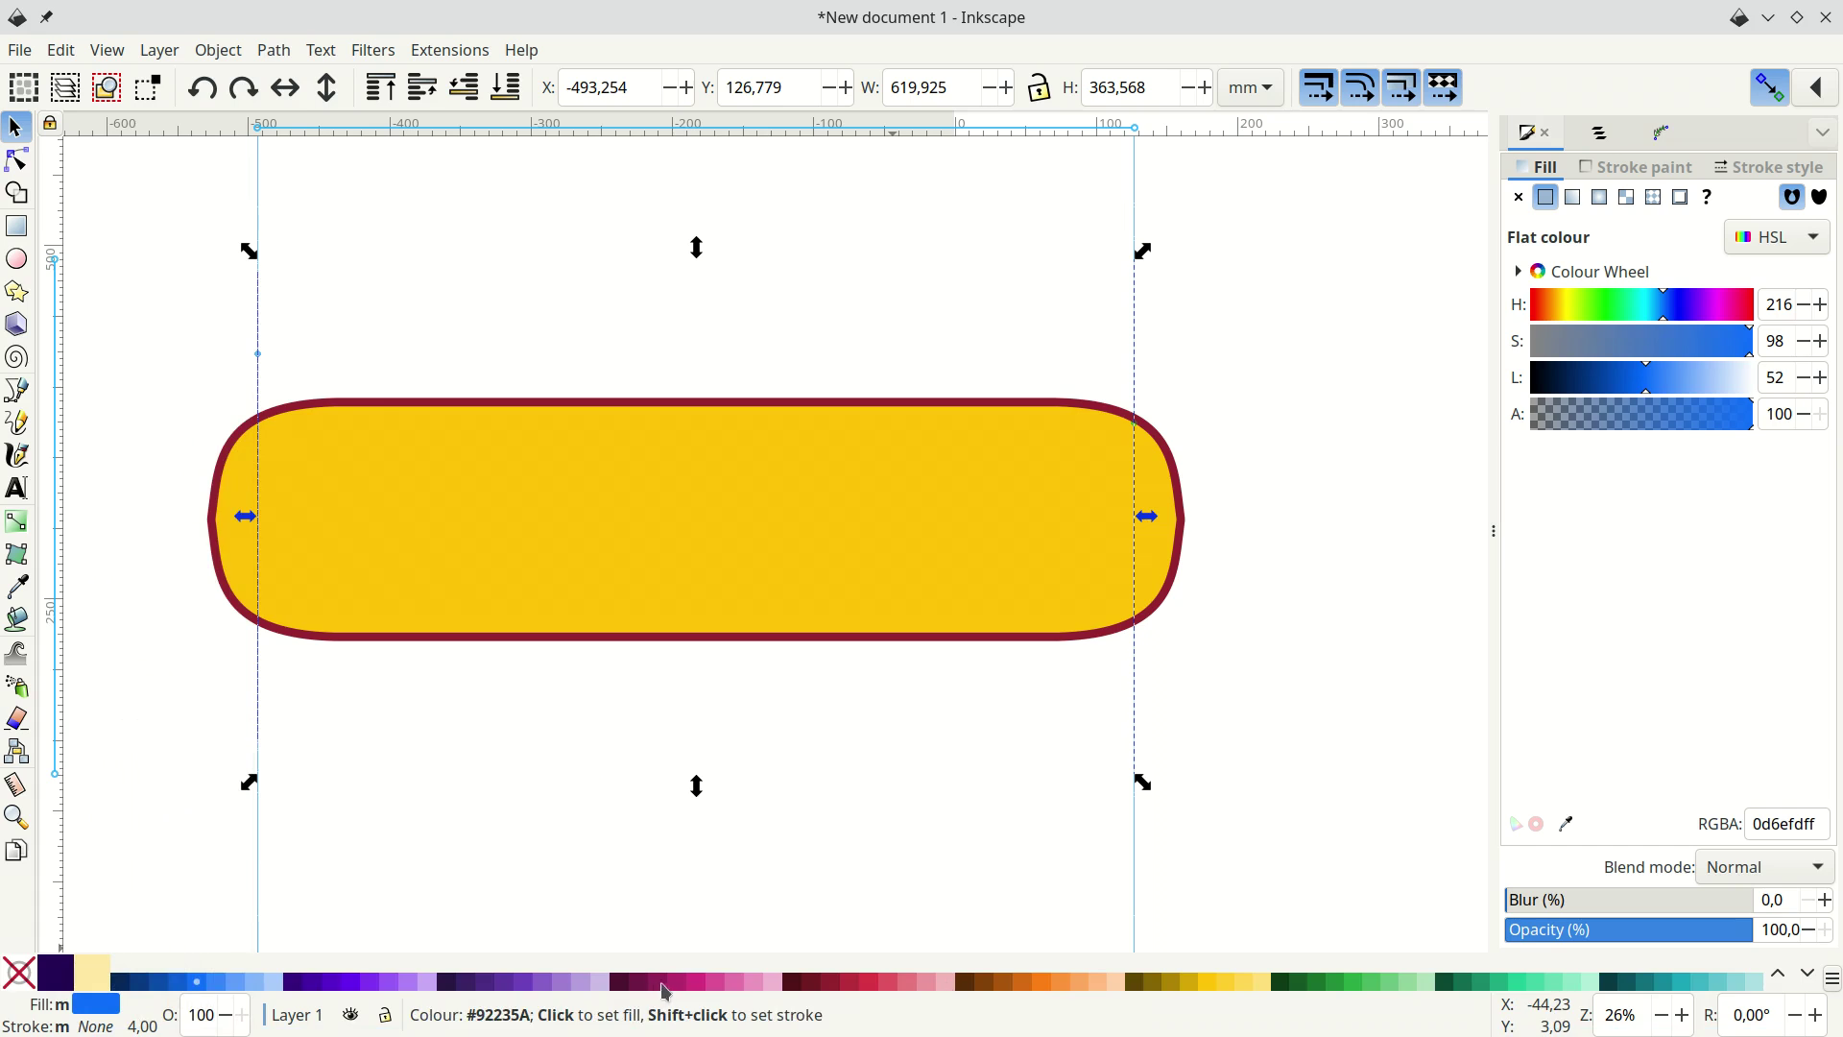
pyautogui.keyDown('shift'); pyautogui.click(180, 983); pyautogui.keyUp('shift')
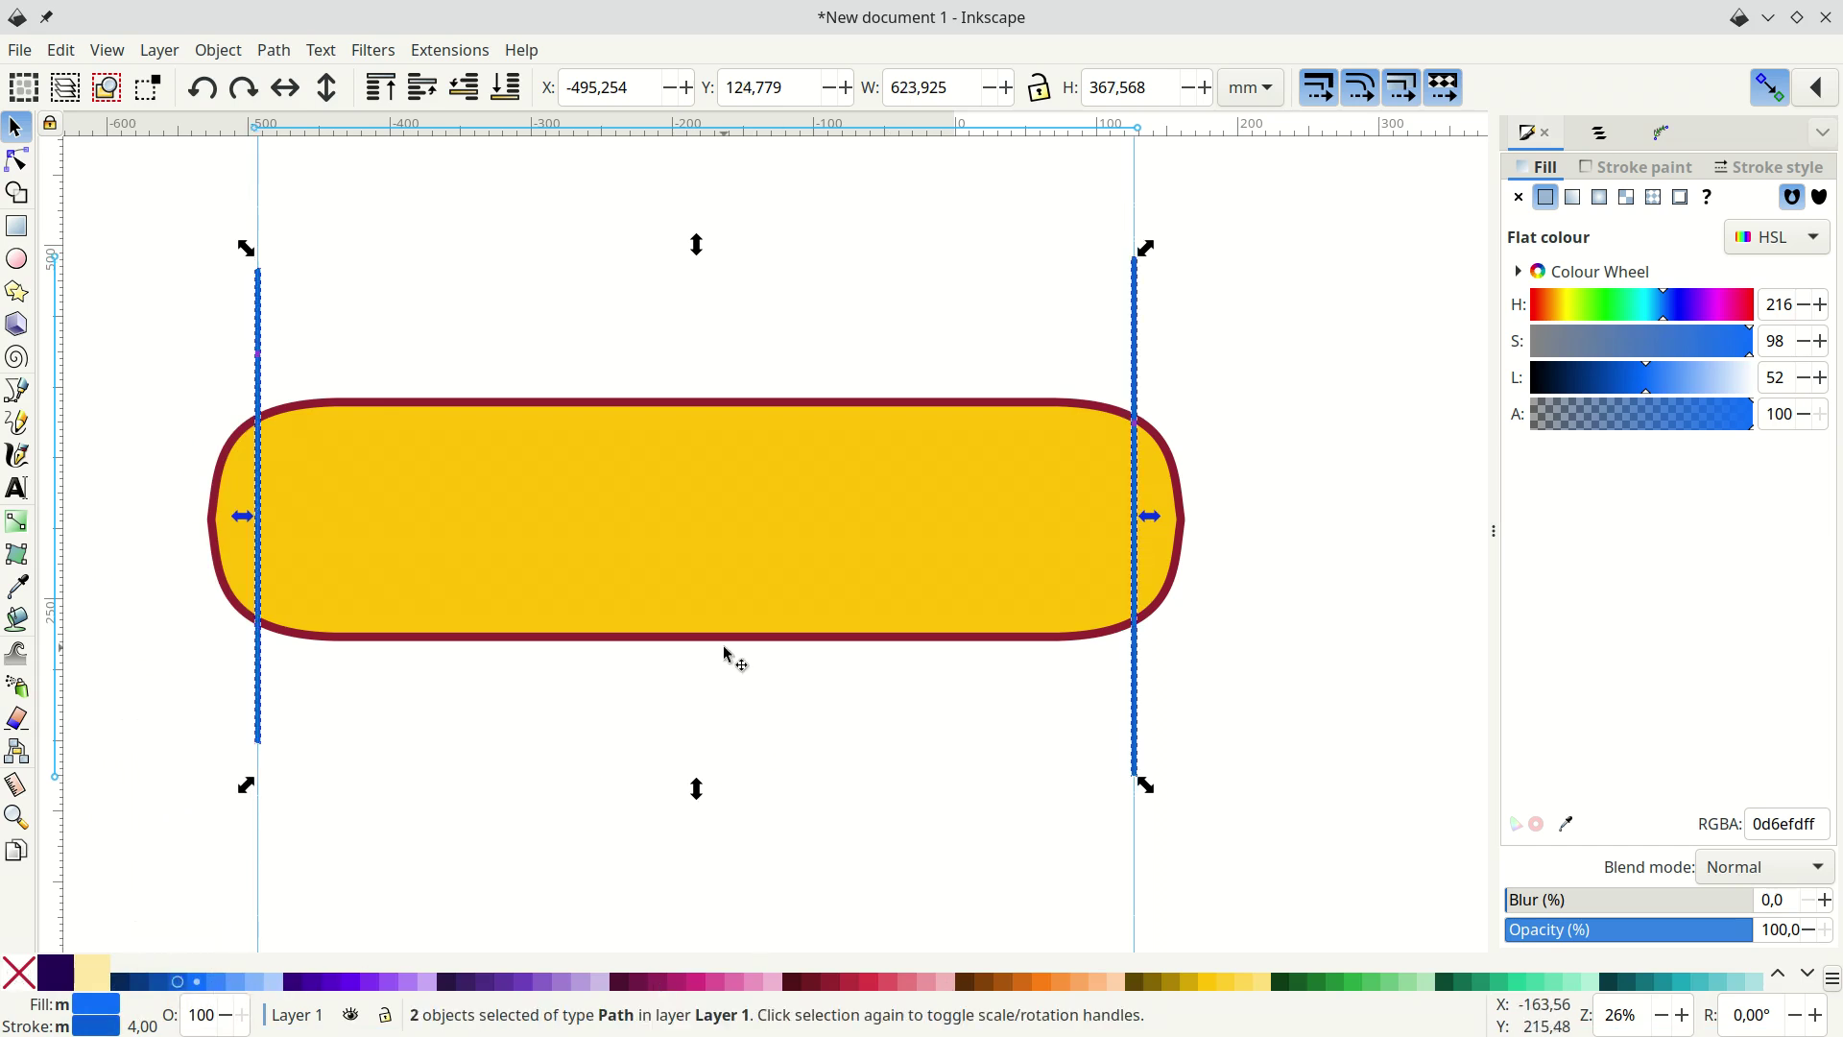
pyautogui.moveTo(63, 1018)
pyautogui.click(672, 707)
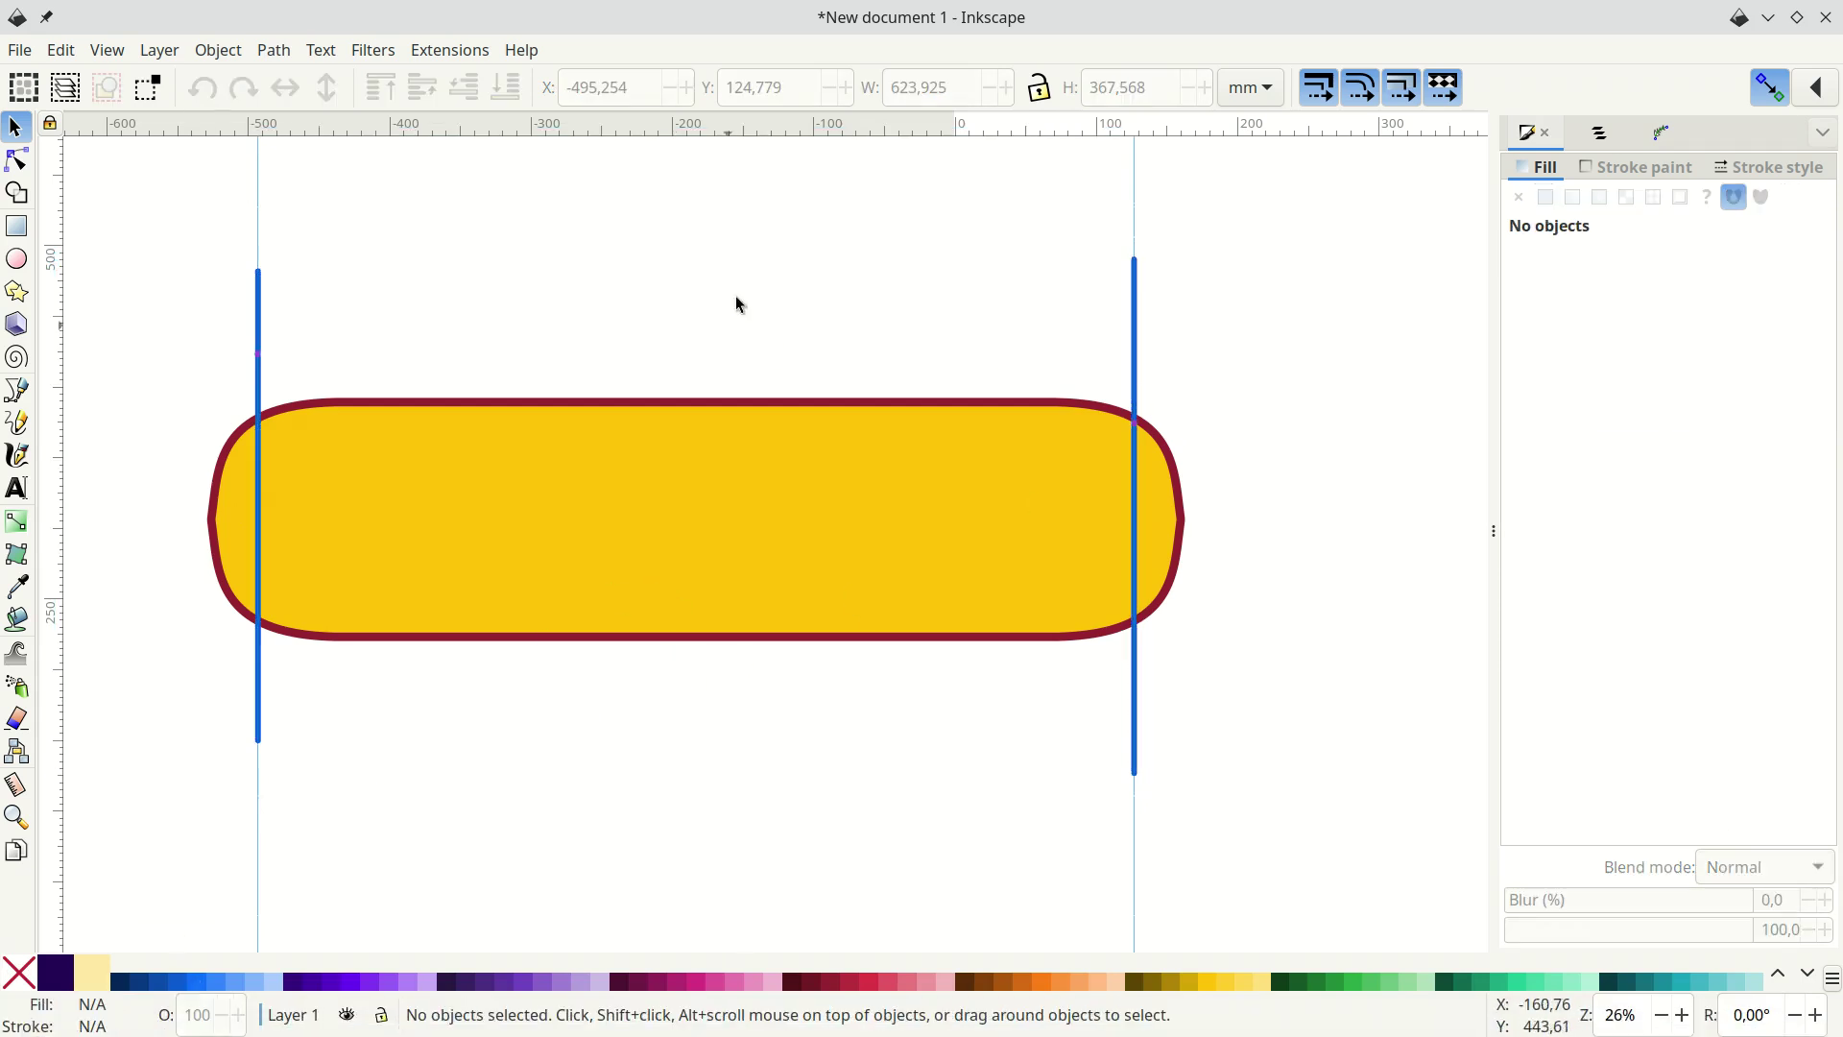
pyautogui.scroll(-2, 985, 323)
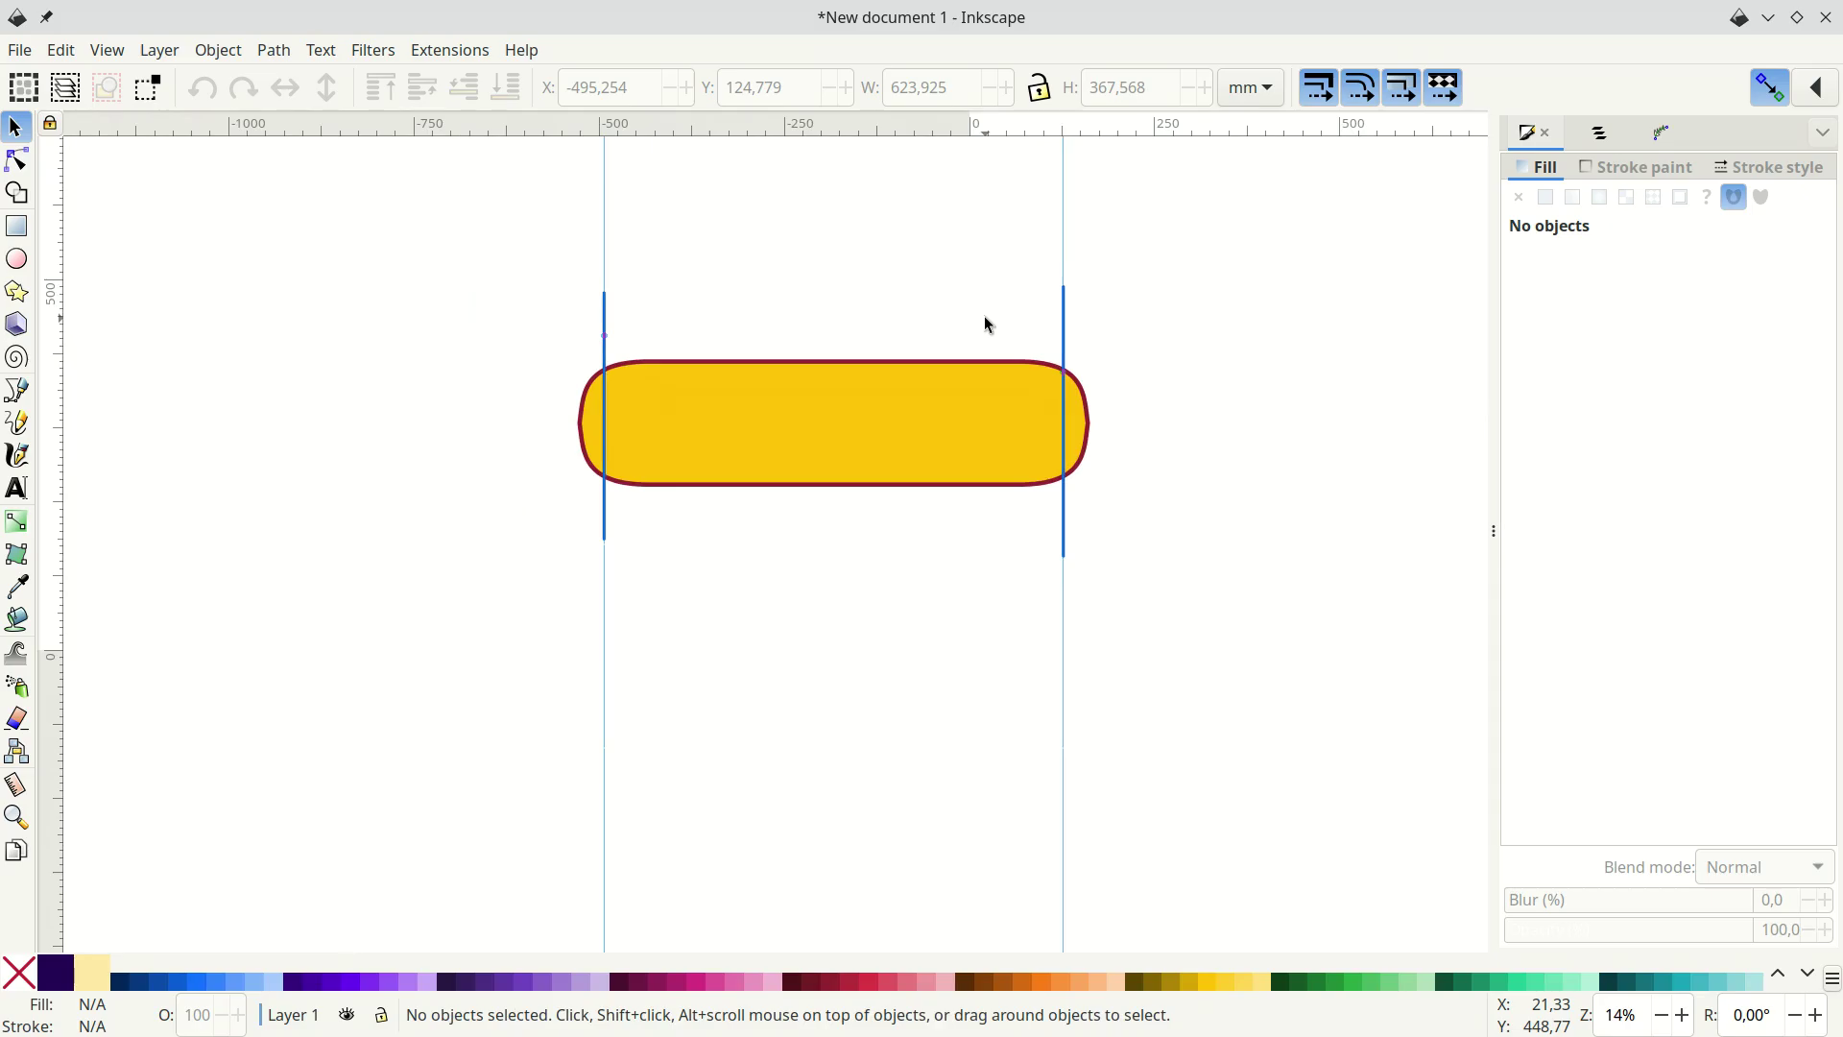